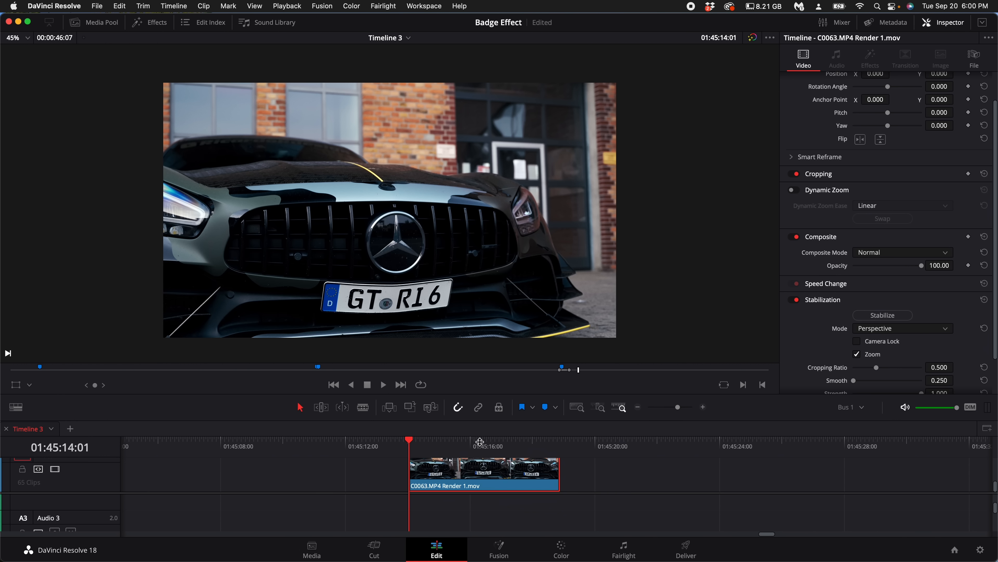
- Duplicate the car clip from Video 1 directly above onto Video 2 and place the playhead at 01:45:15:16
drag(522, 419, 525, 362)
drag(491, 443, 486, 423)
drag(411, 386, 456, 395)
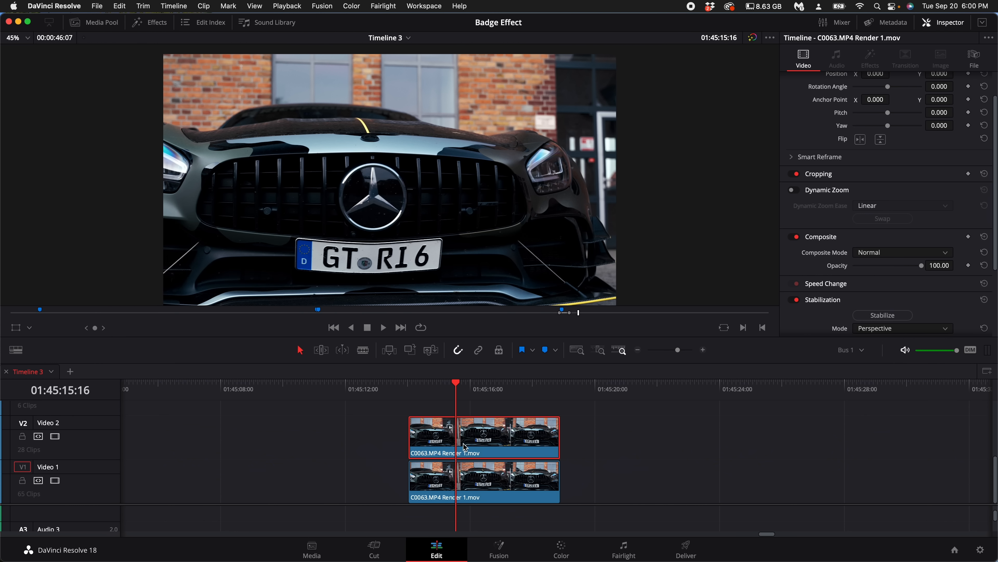
- Turn the Video 2 clip into a freeze frame at the playhead and add a timeline marker at 01:45:15:16
click(205, 7)
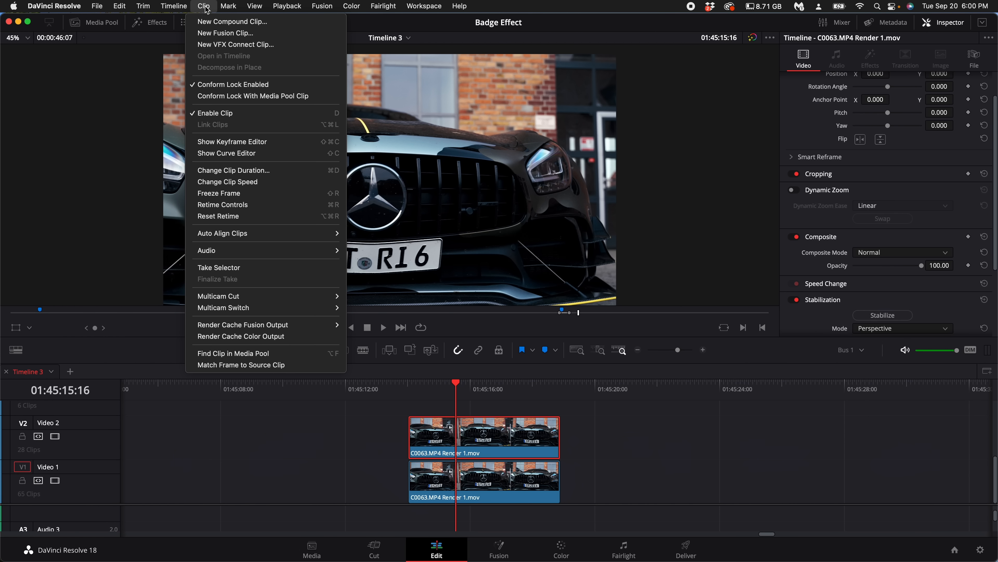
click(245, 197)
click(587, 431)
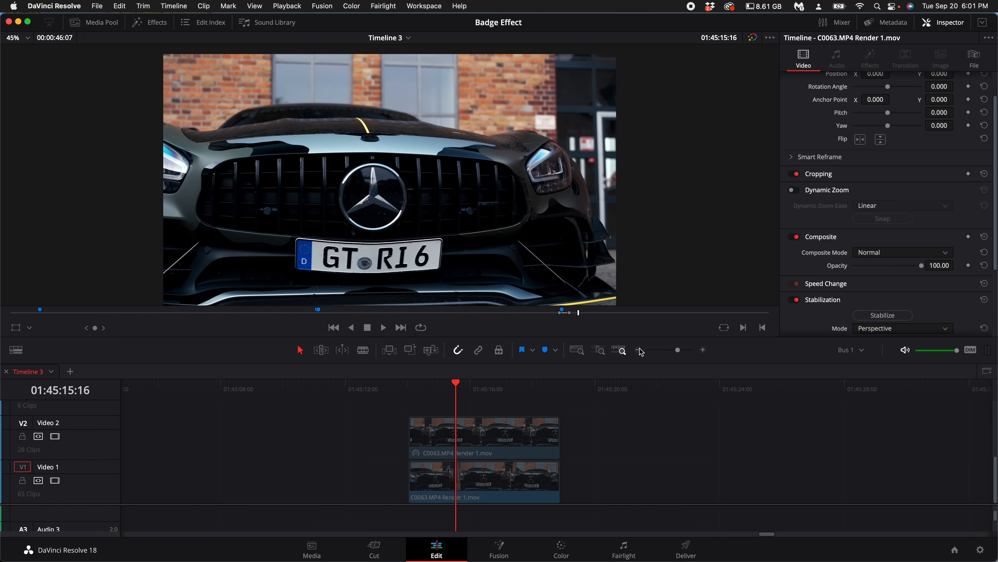
key(m)
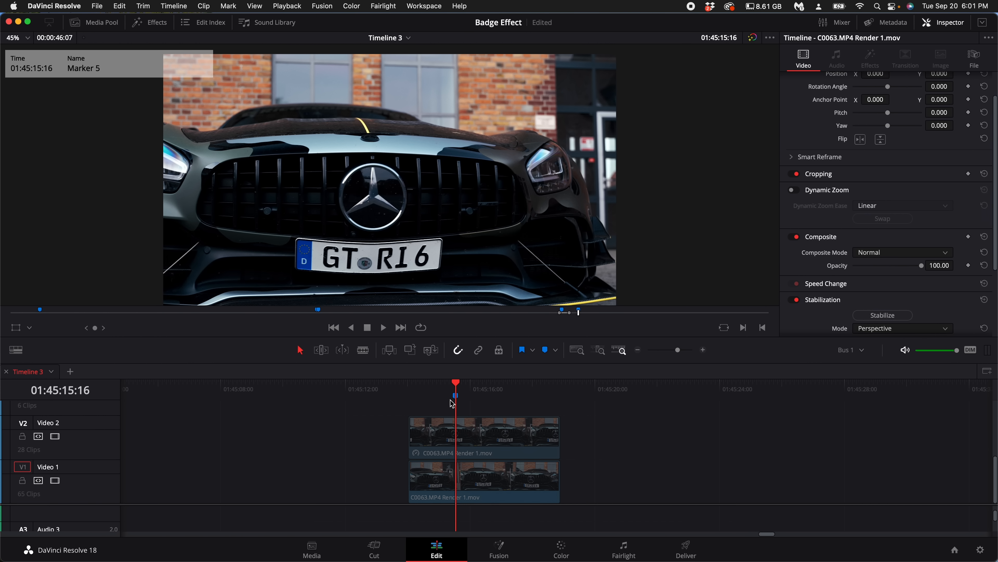
- Combine the stacked clips on Video 1 and Video 2 into a new Fusion clip
click(409, 389)
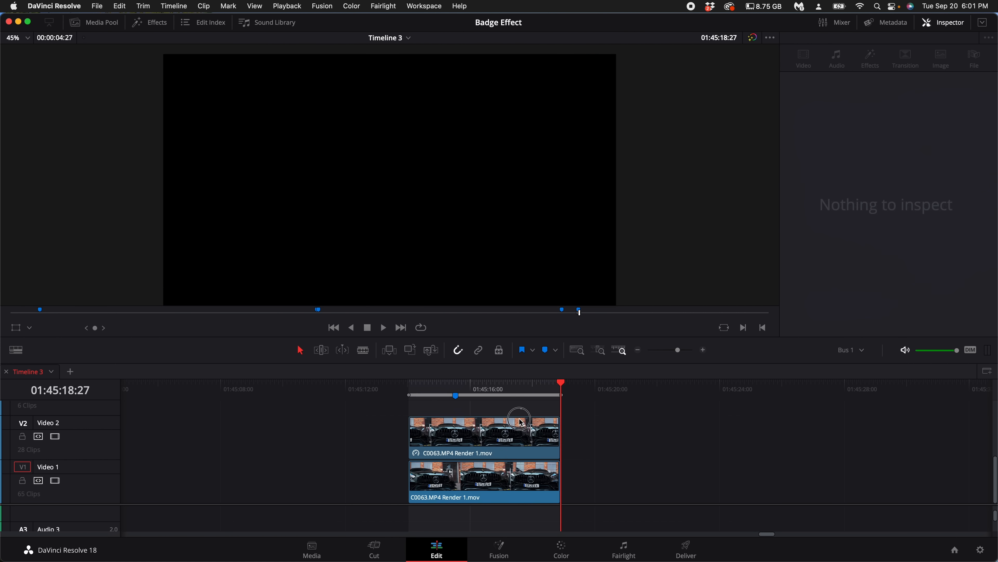
drag(521, 408, 514, 490)
right_click(516, 493)
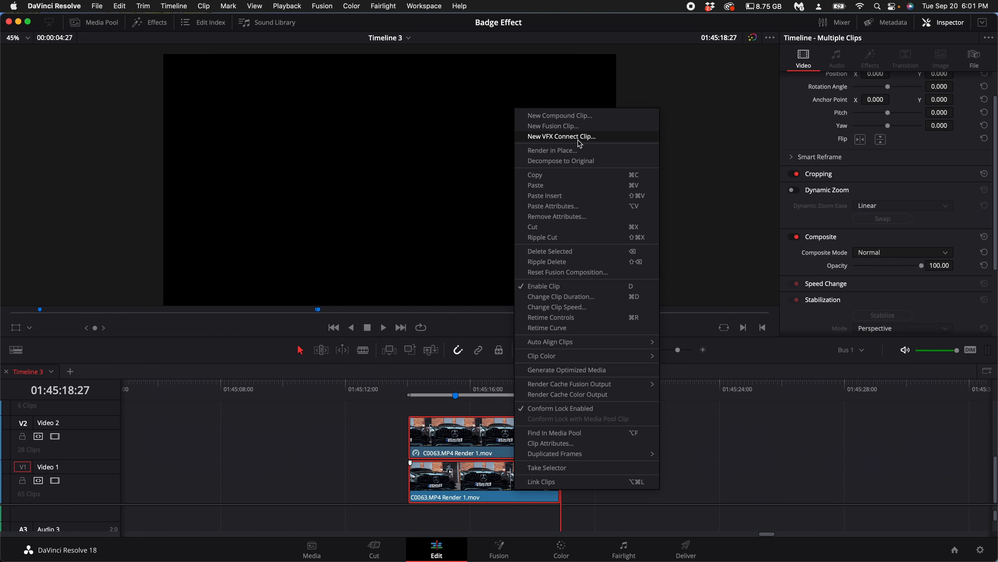
click(581, 130)
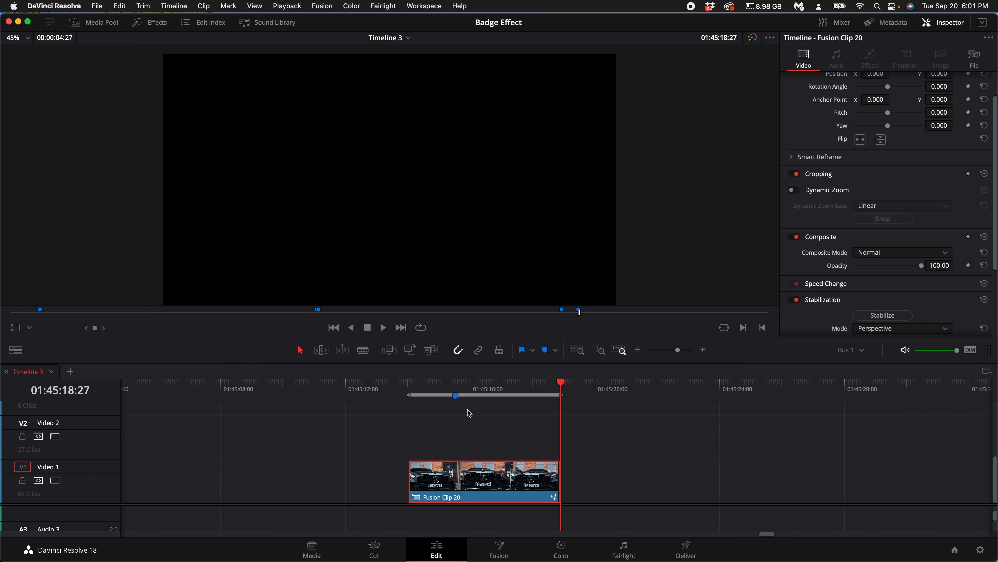
- Open the Fusion clip on the Fusion page and arrange the nodes with MediaIn2 above Merge1 and MediaIn1 level with it
click(500, 549)
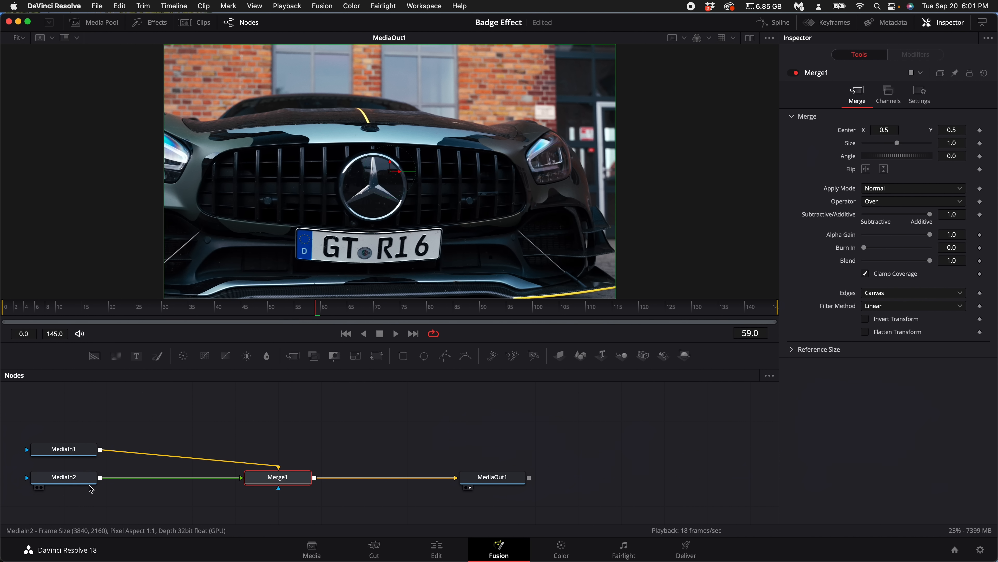
drag(79, 487, 364, 251)
key(space)
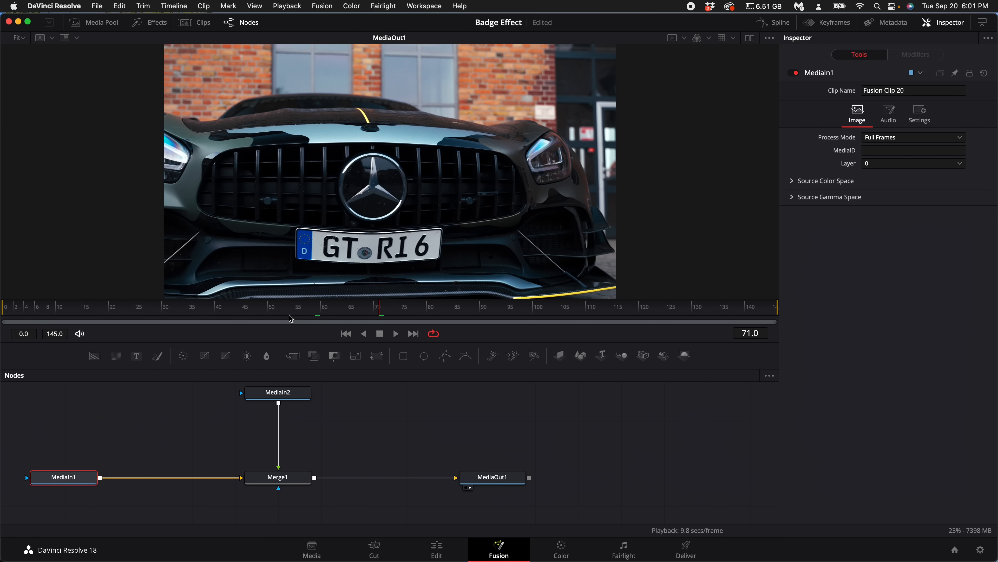
- Show the Spline editor to locate the marker, move the playhead to frame 45, and widen the node area
drag(291, 317, 318, 314)
click(776, 22)
scroll(655, 425, left, 5)
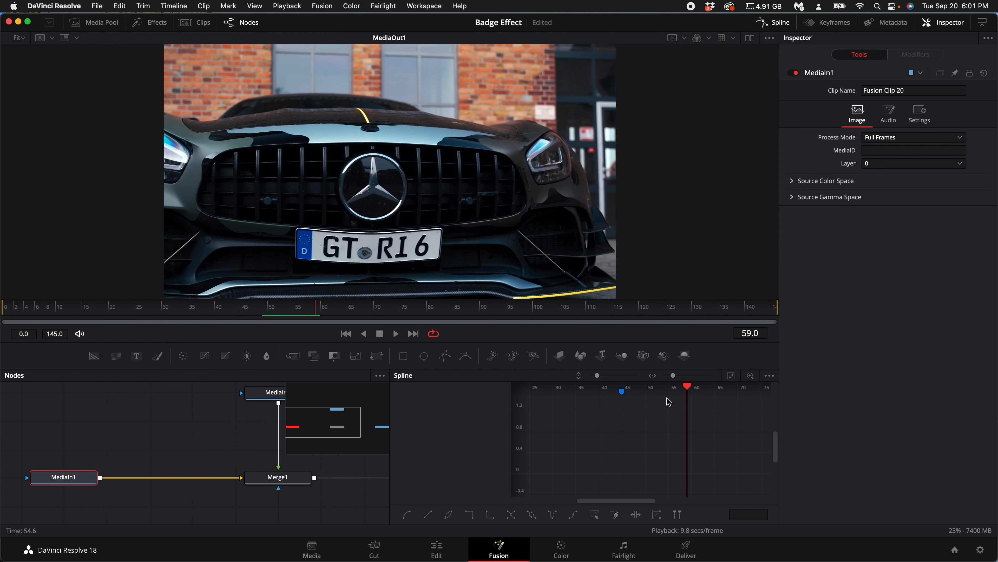
drag(325, 309, 245, 313)
drag(391, 437, 519, 436)
- Rename the MediaIn2 node as Freeze
click(287, 403)
scroll(287, 405, up, 1)
right_click(290, 411)
click(329, 320)
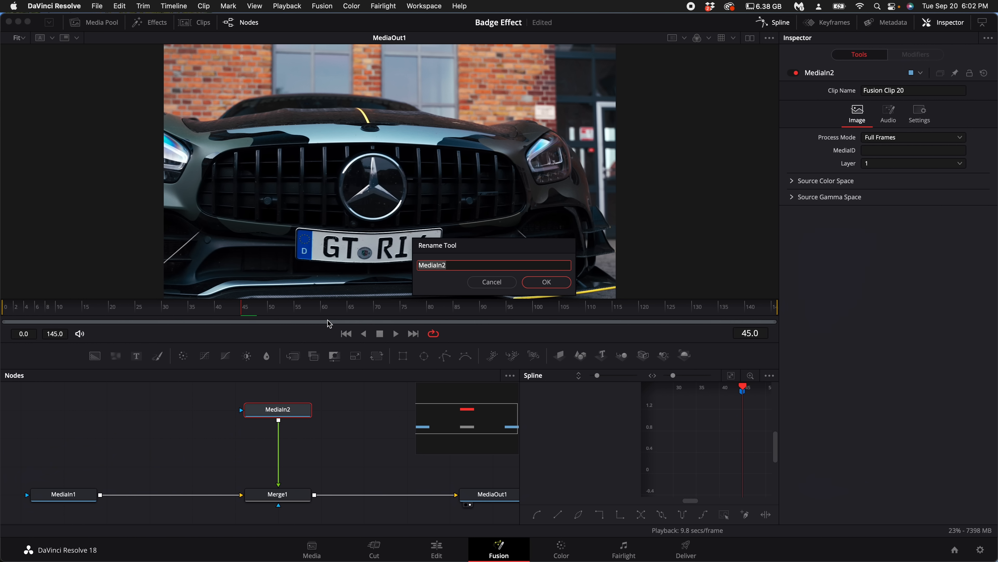
text(Freeze)
key(Return)
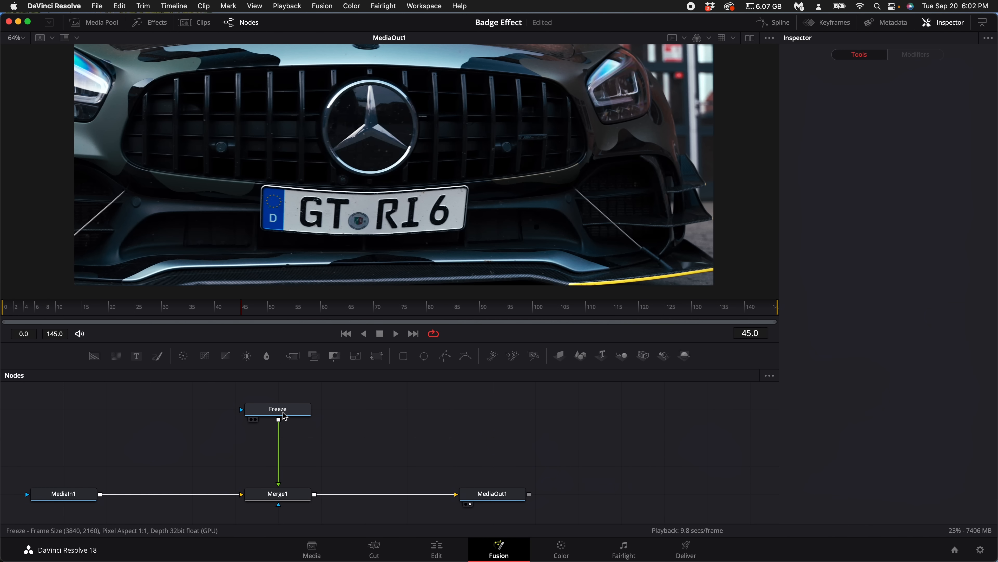
- Move the Freeze node closer to Merge1 and add an ellipse mask to it, about 0.257 wide and high, centred over the badge
click(284, 416)
drag(285, 416, 285, 445)
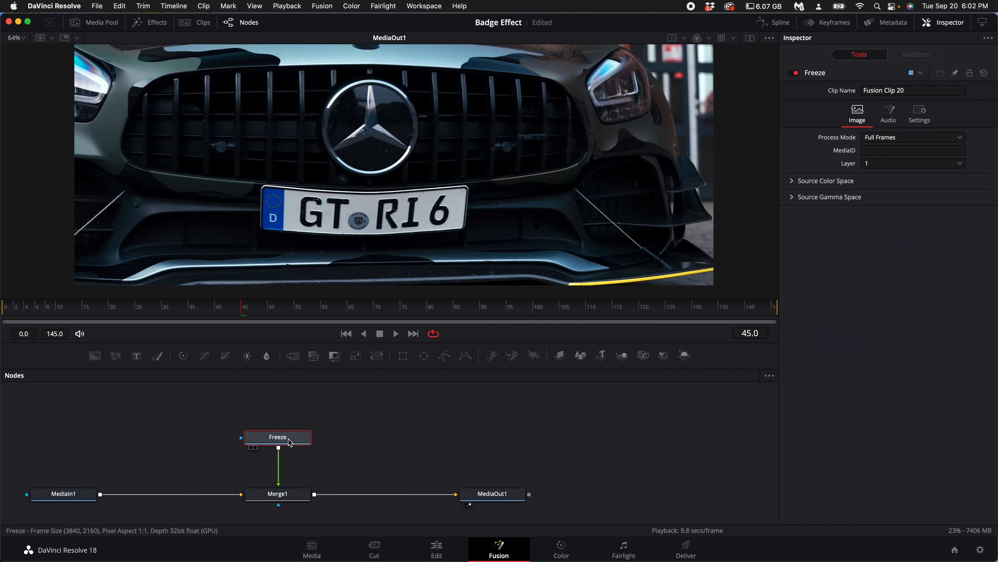
click(424, 358)
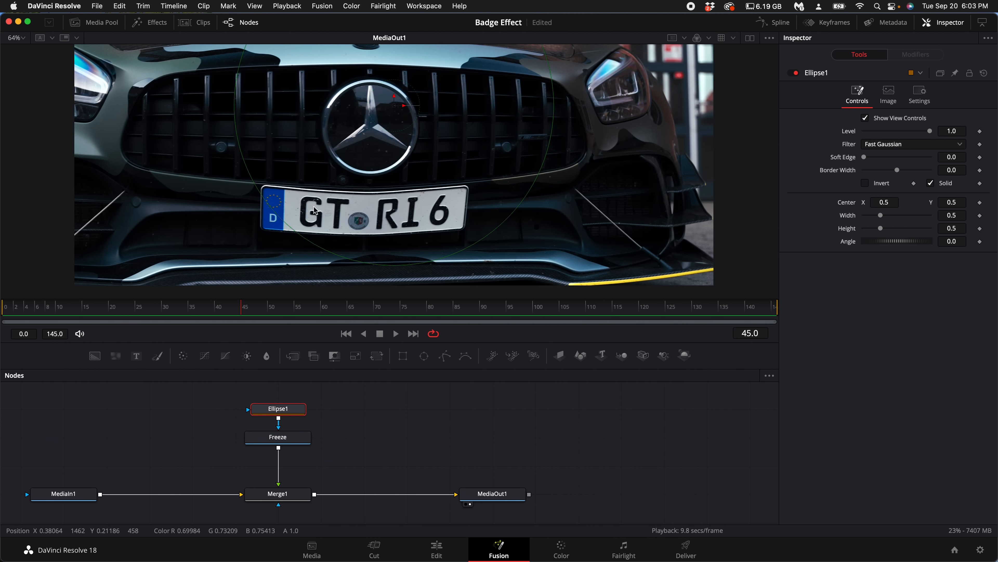
drag(267, 193, 337, 167)
drag(394, 105, 374, 128)
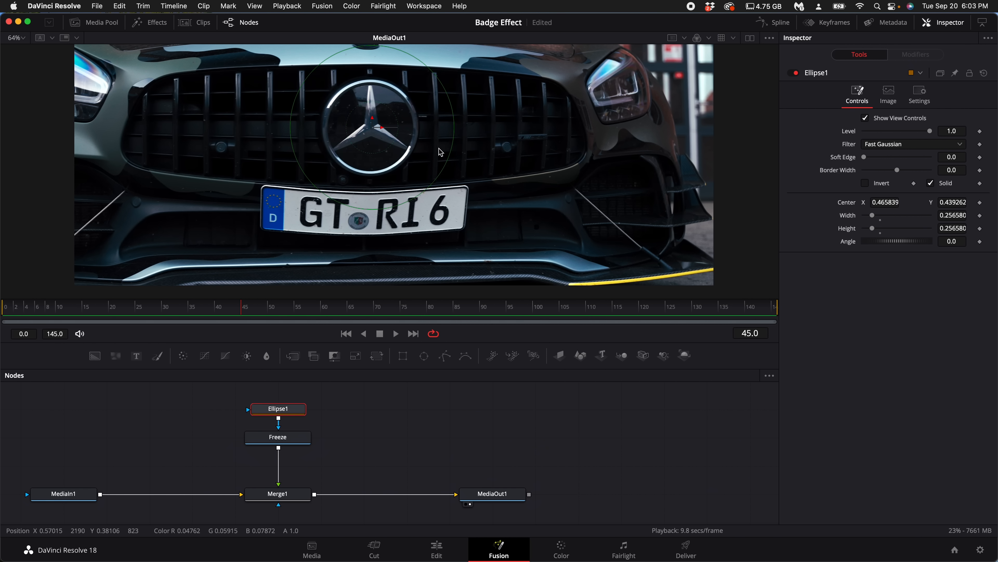
- Fit the ellipse mask tightly around the badge's outer ring, about 0.156 wide and 0.153 high, centred at about X 0.464, Y 0.440
drag(453, 150, 422, 150)
scroll(368, 172, up, 2)
drag(369, 232, 370, 200)
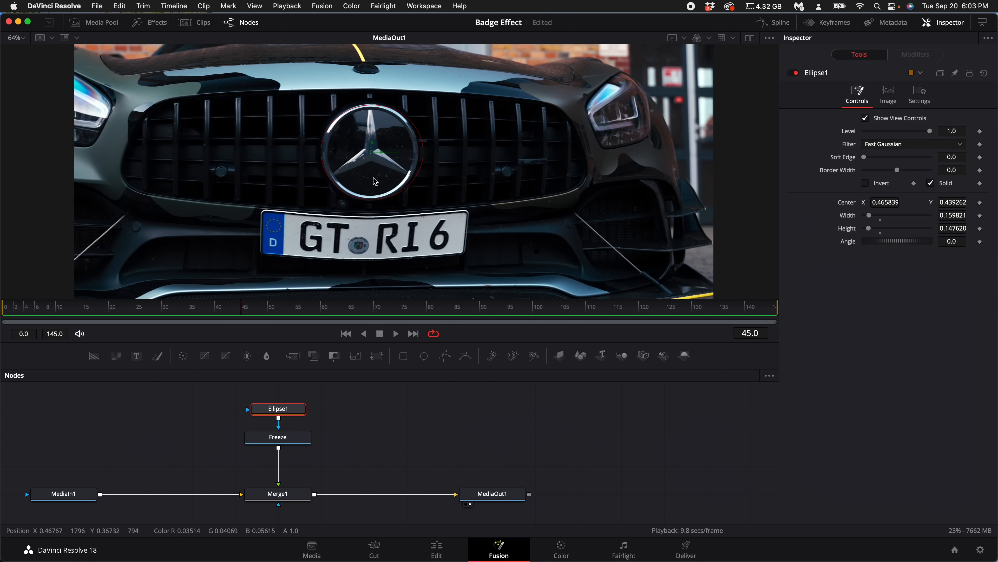
scroll(374, 181, up, 5)
scroll(374, 181, up, 2)
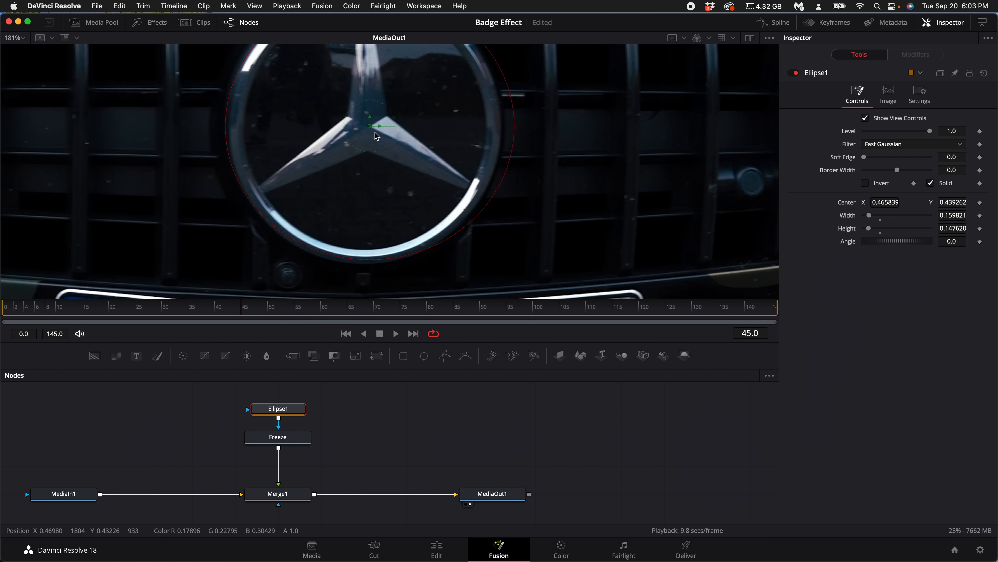
drag(371, 126, 368, 126)
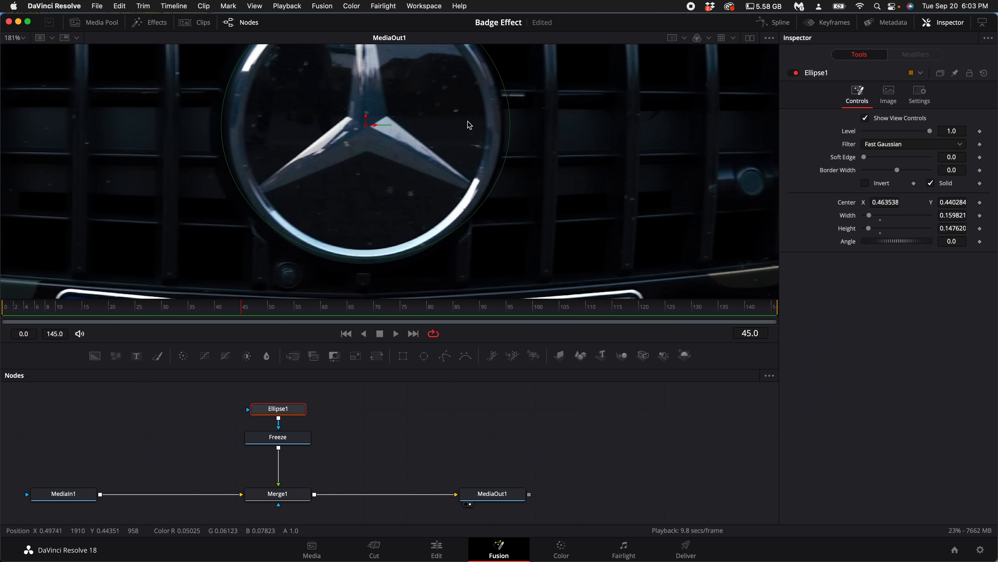
drag(510, 125, 506, 124)
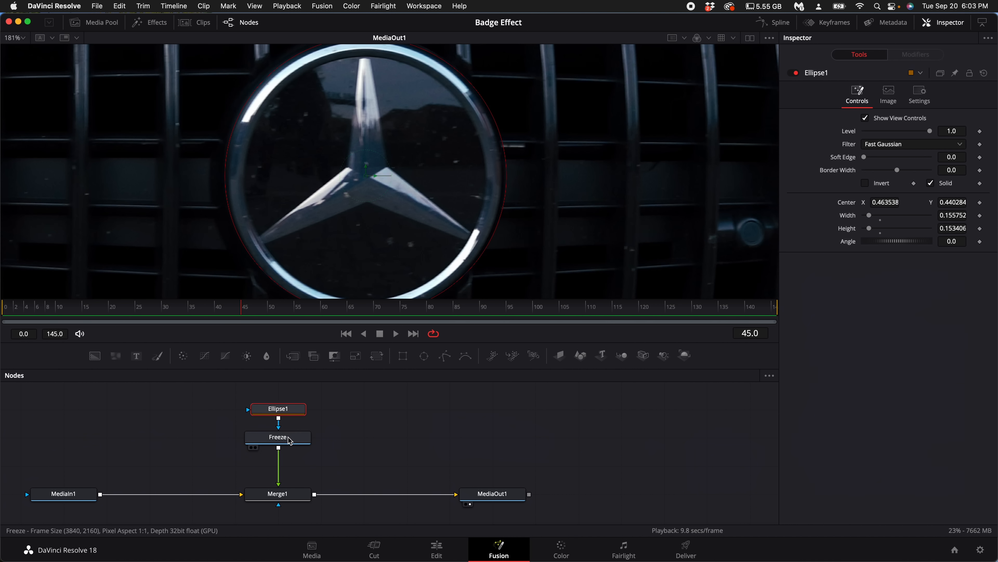
- Display the Freeze node's output in the viewer and set the ellipse mask's soft edge to about 0.0031
drag(290, 439, 361, 215)
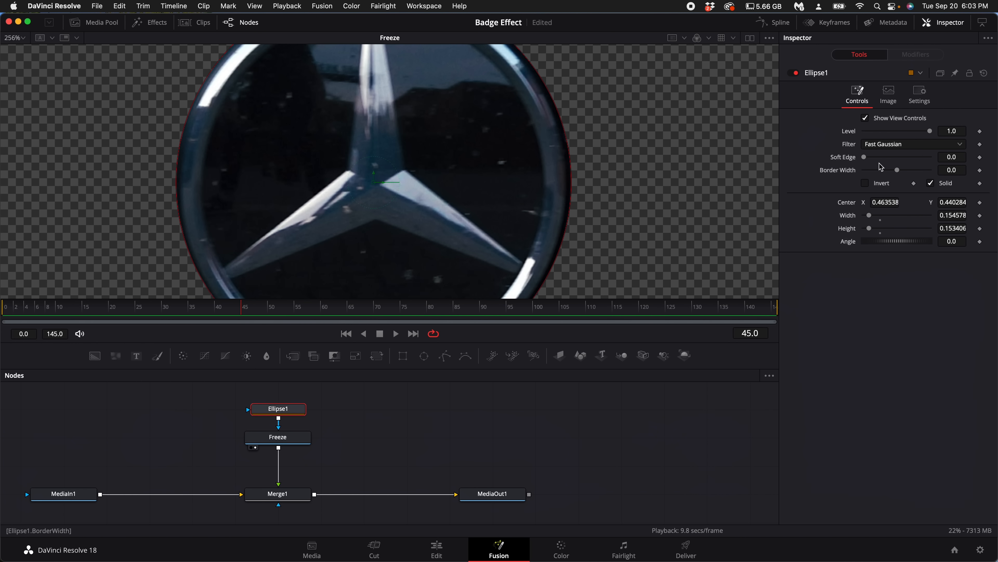
drag(866, 159, 867, 159)
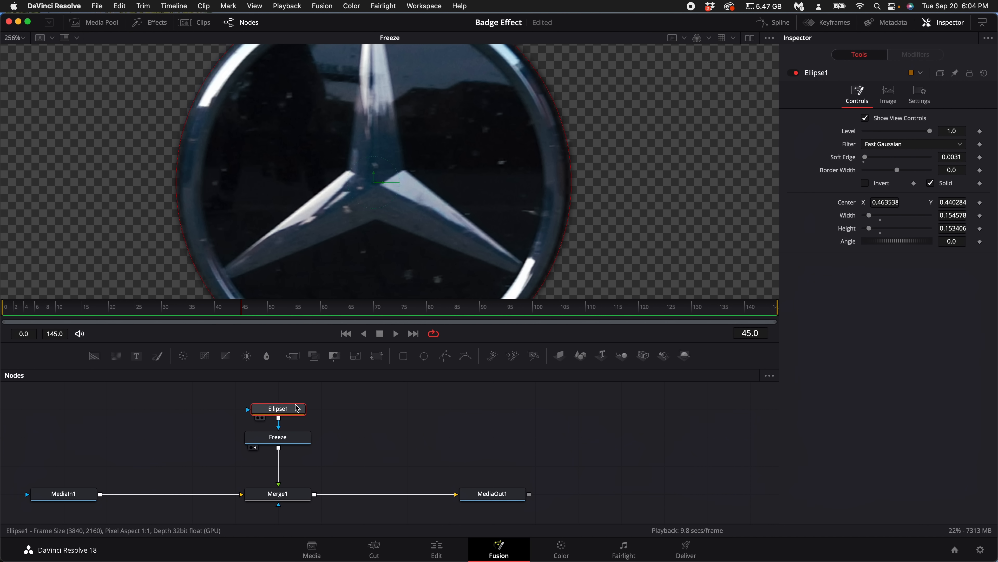
- Add a polygon mask after the ellipse and trace a closed outline around the badge's upper-left gap between star and ring
click(445, 356)
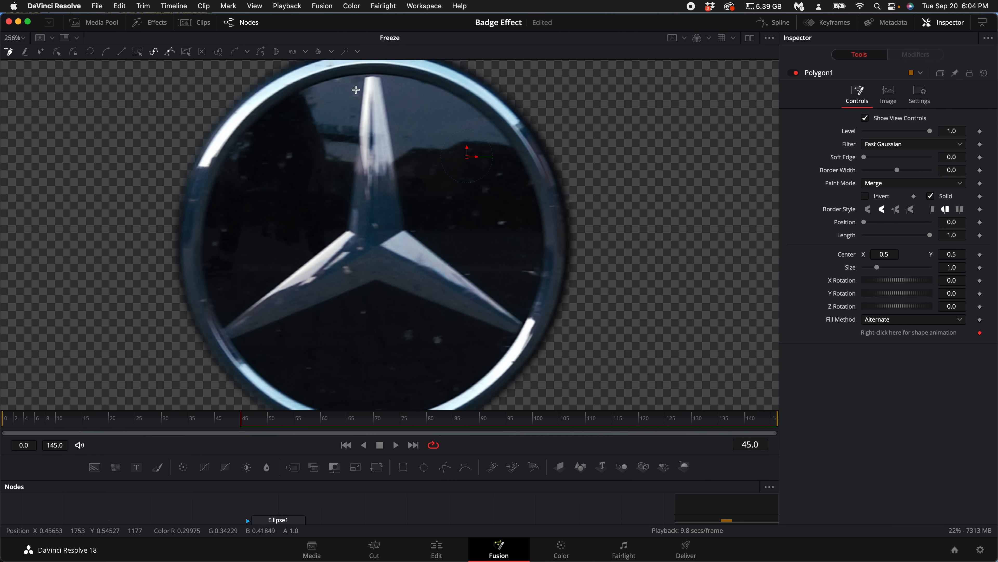
click(365, 75)
click(356, 177)
click(351, 227)
click(226, 329)
click(203, 269)
click(208, 202)
click(233, 146)
click(266, 110)
click(316, 83)
click(364, 75)
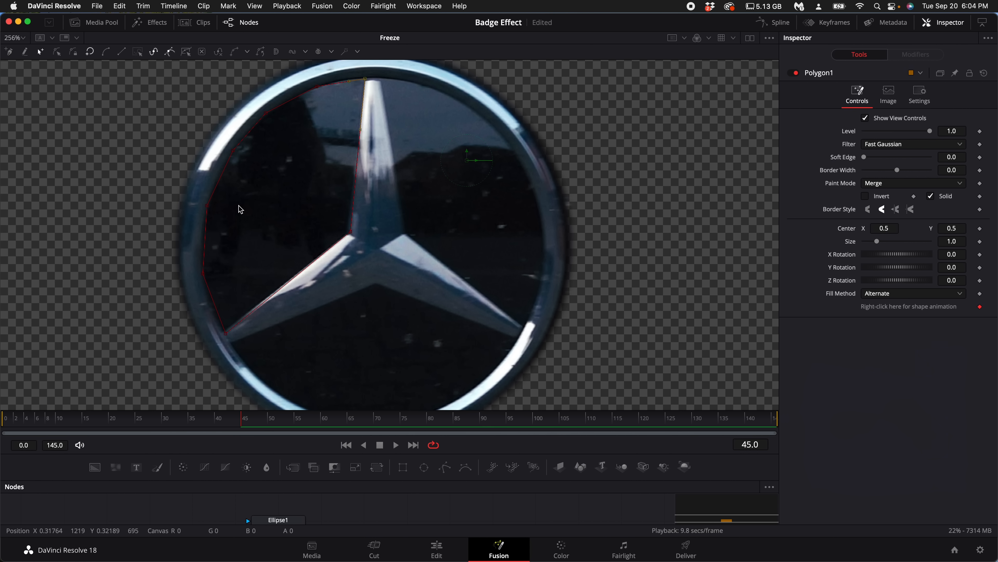
- Smooth and adjust the upper-left outline's points along the ring, and set the polygon's paint mode to Subtract
drag(334, 71, 134, 241)
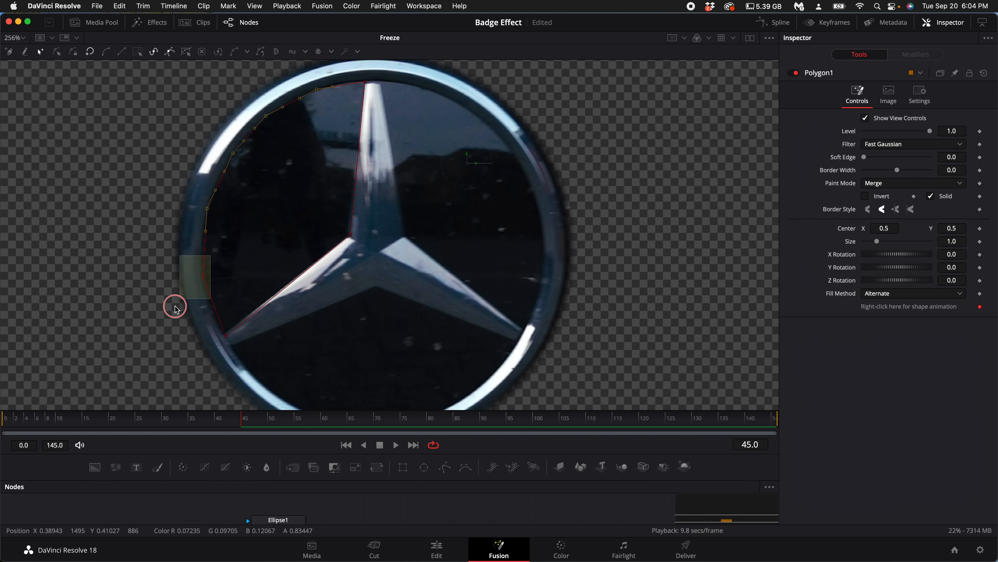
click(103, 53)
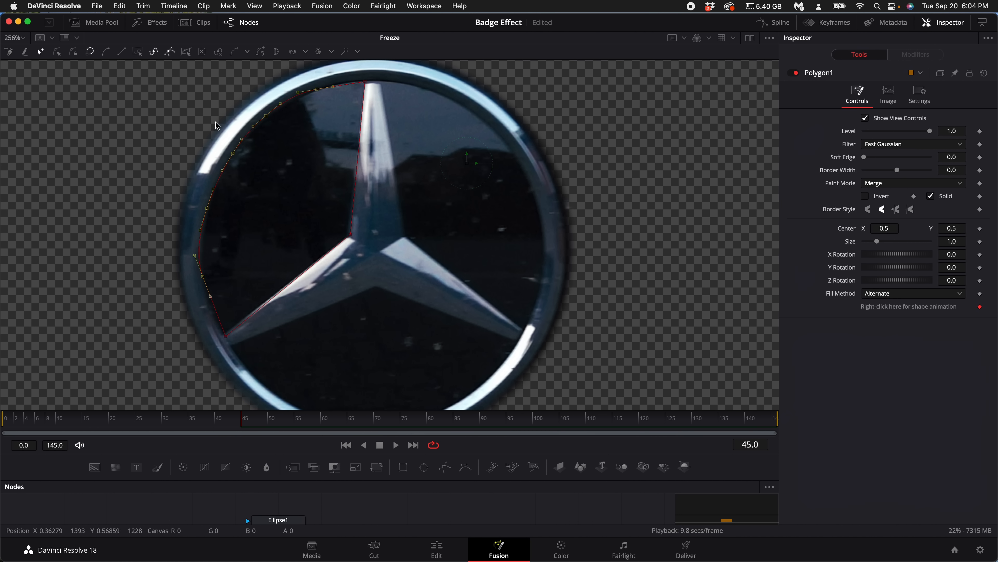
click(204, 281)
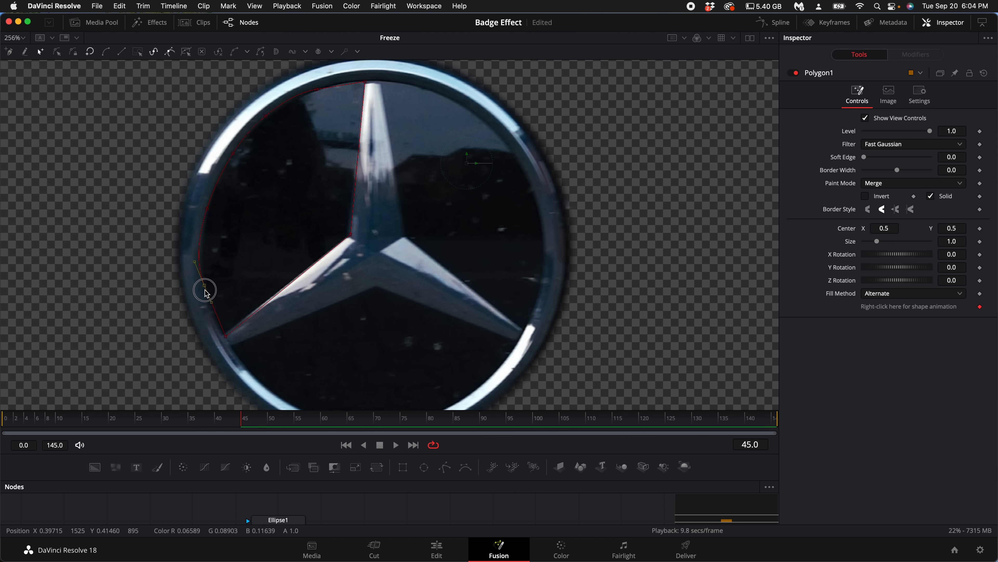
drag(203, 280, 204, 298)
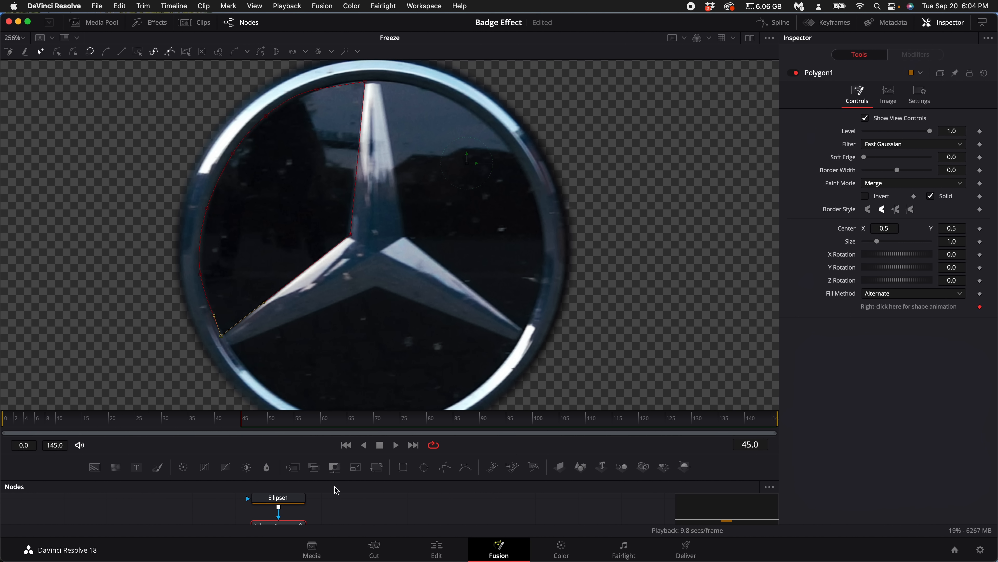
click(892, 185)
click(893, 226)
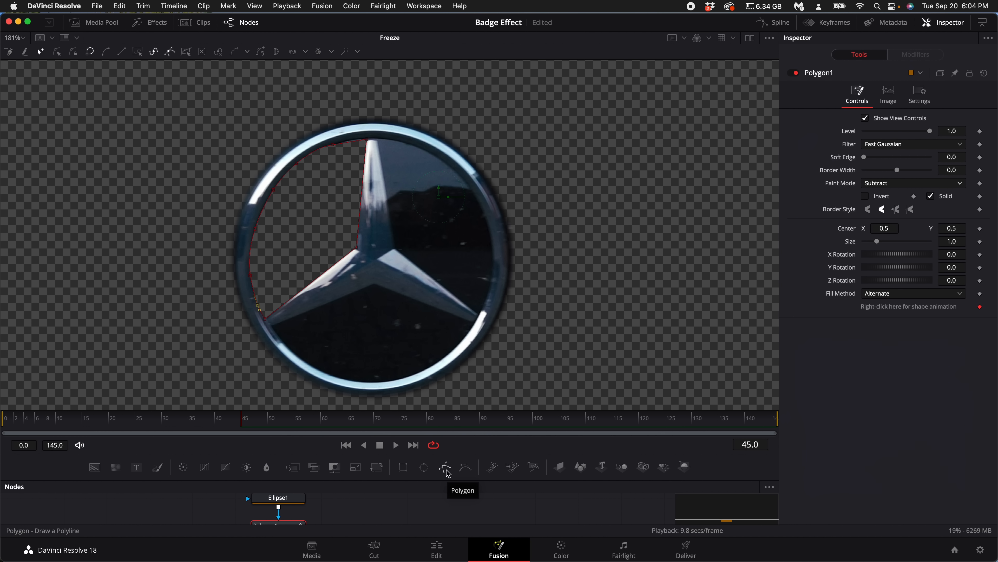
- Add a second polygon mask and trace a closed outline around the badge's upper-right gap between star and ring
click(445, 467)
scroll(404, 184, up, 2)
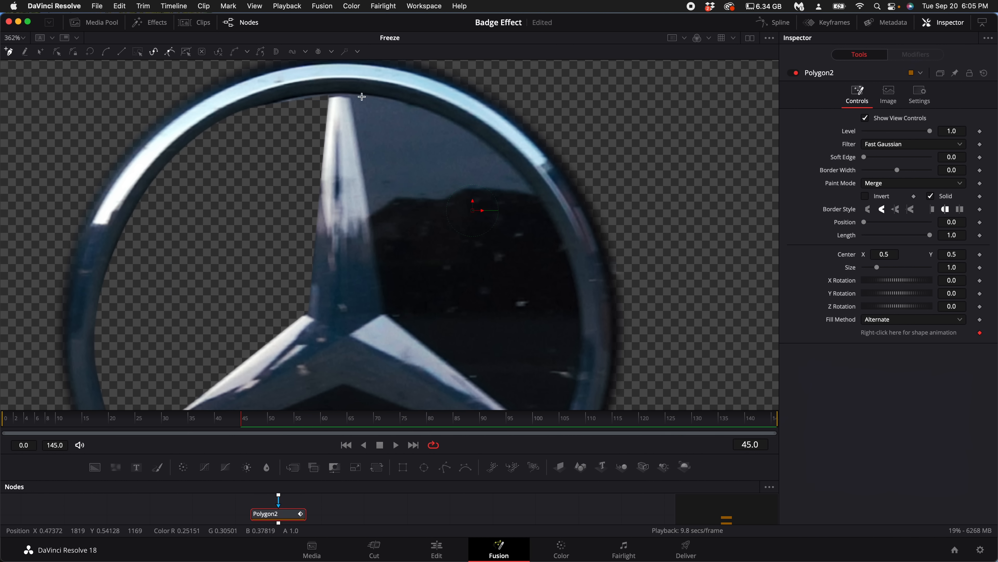
click(352, 92)
click(373, 238)
click(384, 311)
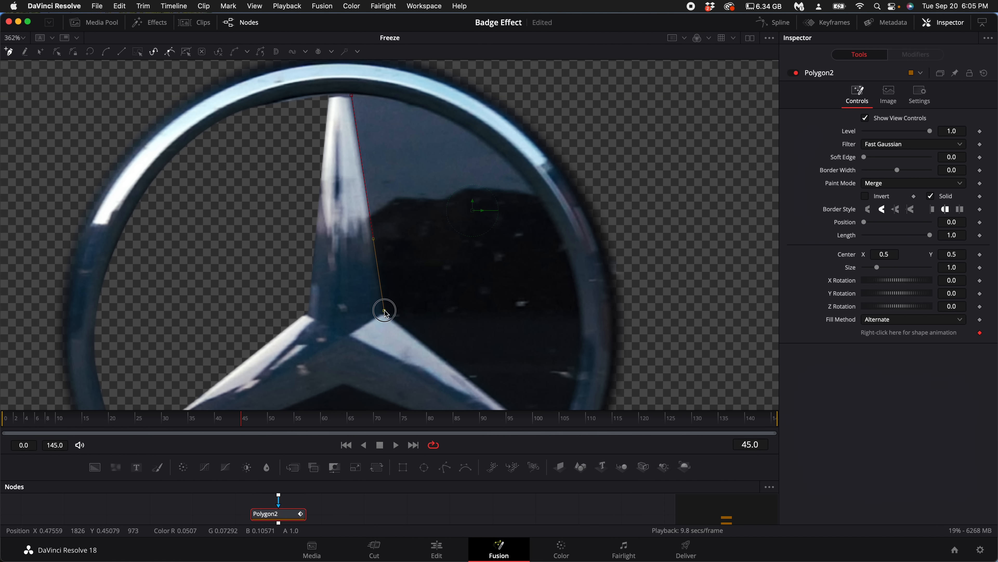
scroll(455, 341, down, 3)
click(556, 391)
click(579, 328)
scroll(580, 327, up, 3)
click(560, 240)
click(529, 183)
click(374, 97)
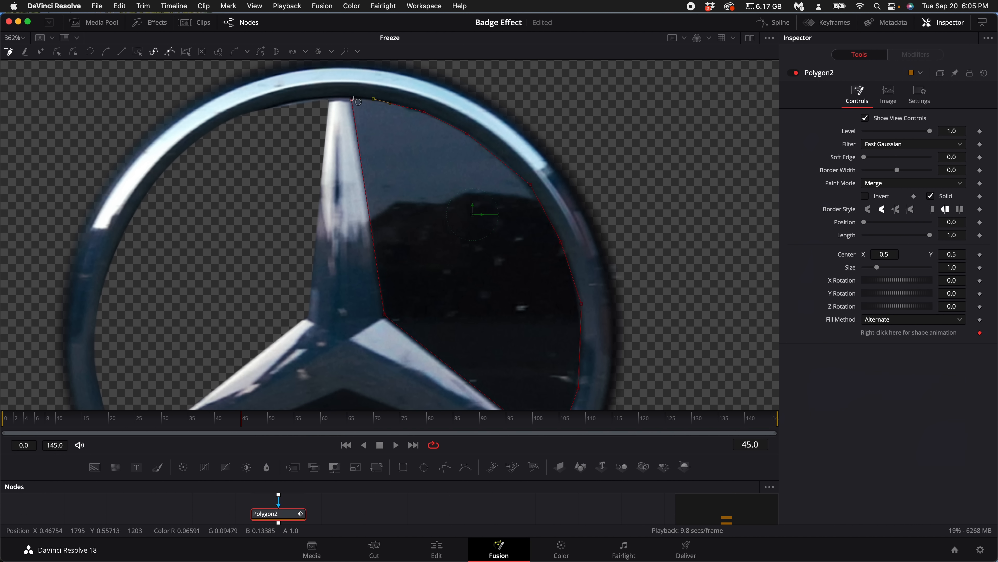
click(352, 98)
- Smooth the second polygon's points along the ring and set its paint mode to Subtract
scroll(511, 181, down, 1)
drag(665, 101, 471, 338)
drag(534, 94, 405, 204)
click(105, 51)
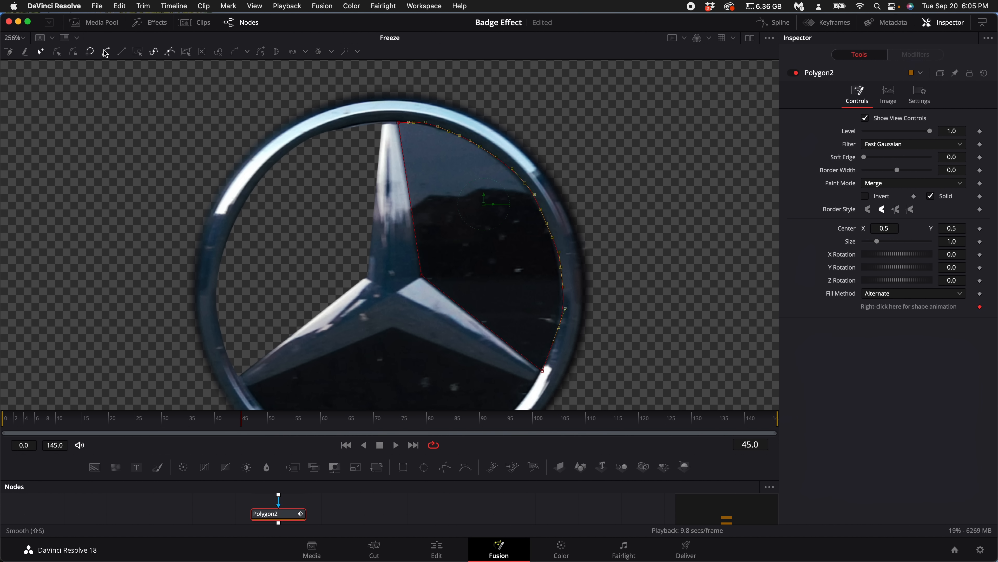
click(883, 185)
click(877, 220)
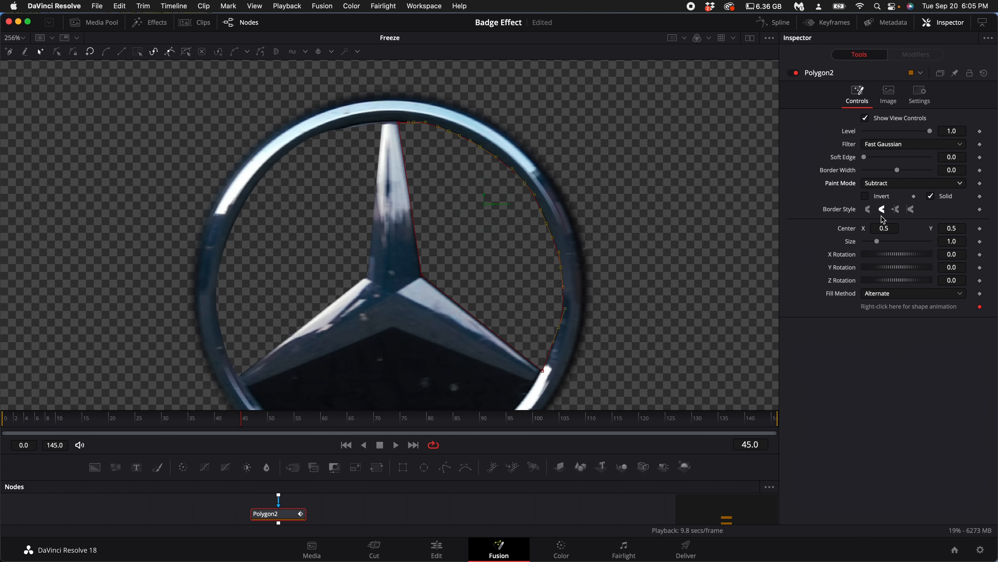
- Add a third polygon mask and trace a closed outline around the badge's lower gap between star and ring
scroll(370, 363, down, 5)
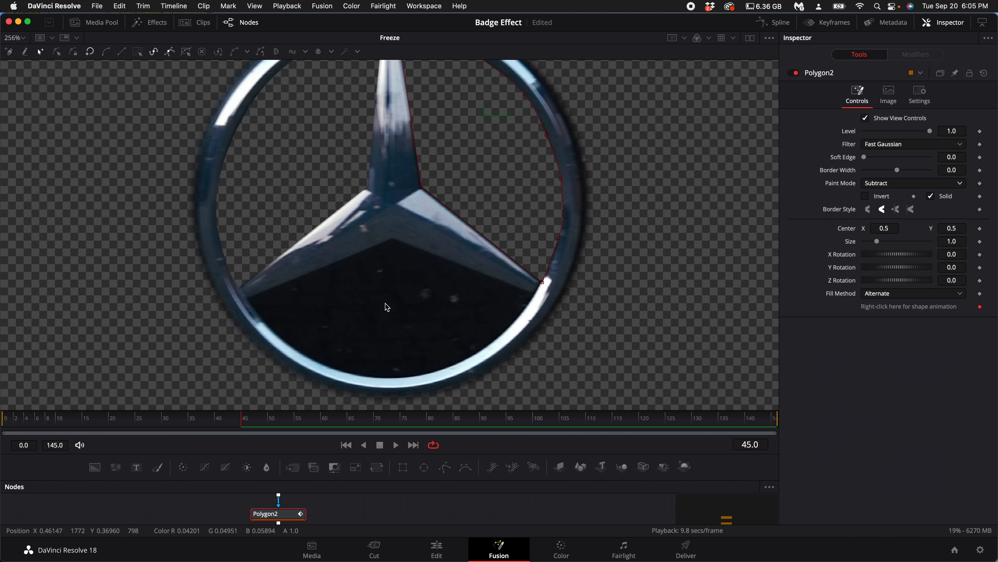
scroll(393, 303, down, 1)
click(445, 467)
click(248, 286)
click(408, 367)
click(507, 326)
click(248, 286)
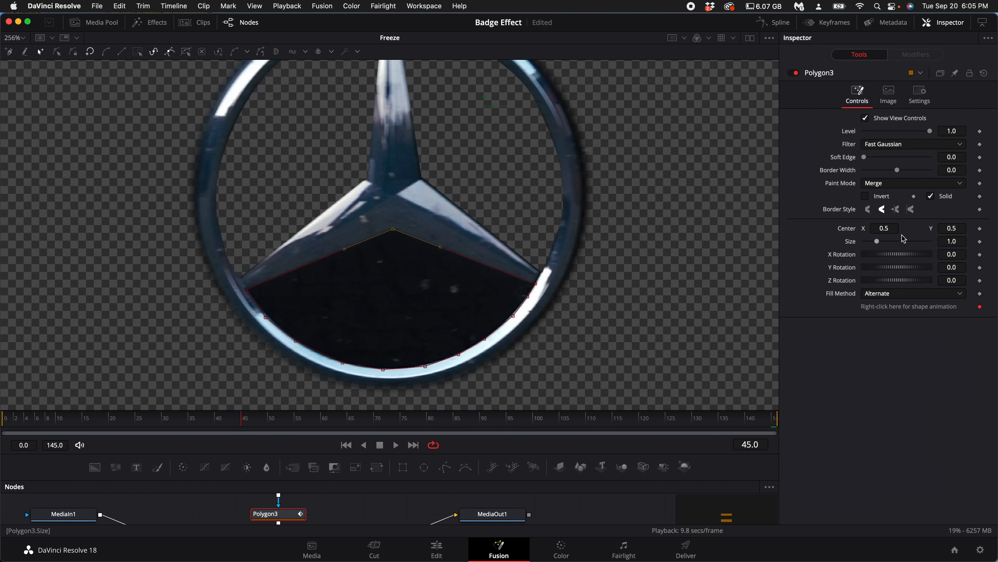
- Set the third polygon's paint mode to Subtract, and show MediaOut1 in the viewer
click(902, 183)
click(880, 220)
scroll(446, 245, down, 6)
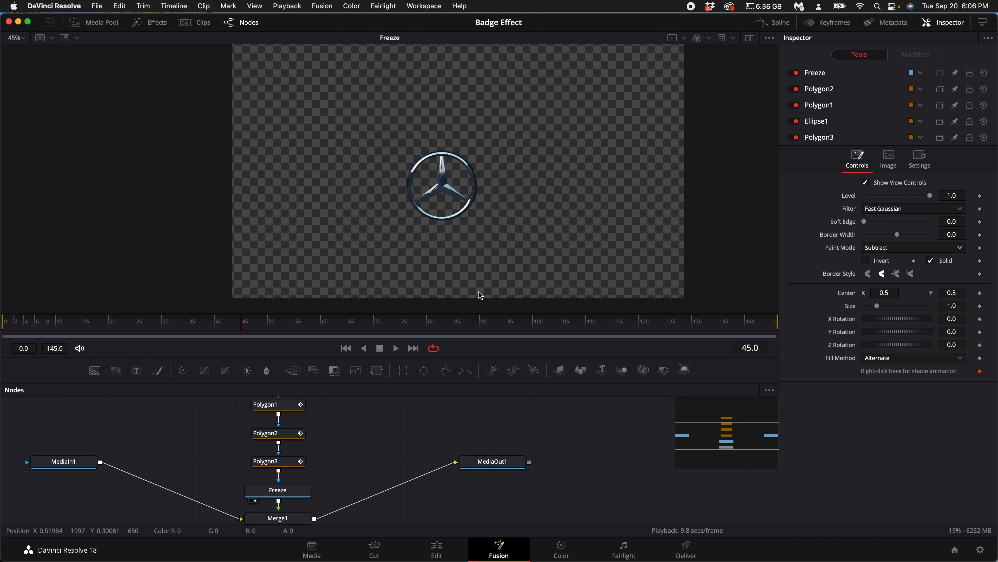
drag(499, 468, 490, 297)
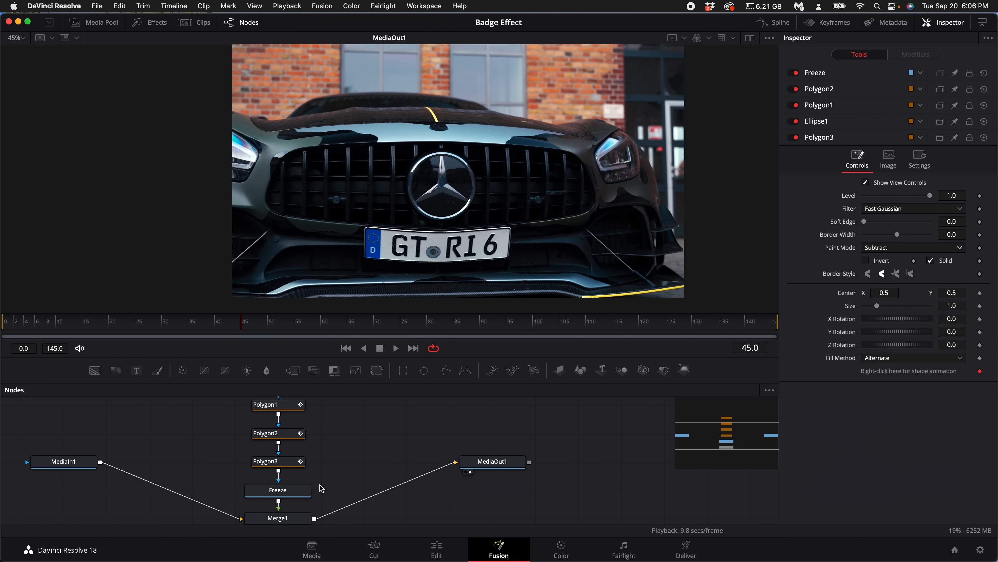
- Move the Freeze node and its masks up to leave space above Merge1, and line up MediaIn1 and MediaOut1 with Merge1
drag(335, 488, 244, 371)
scroll(280, 439, down, 8)
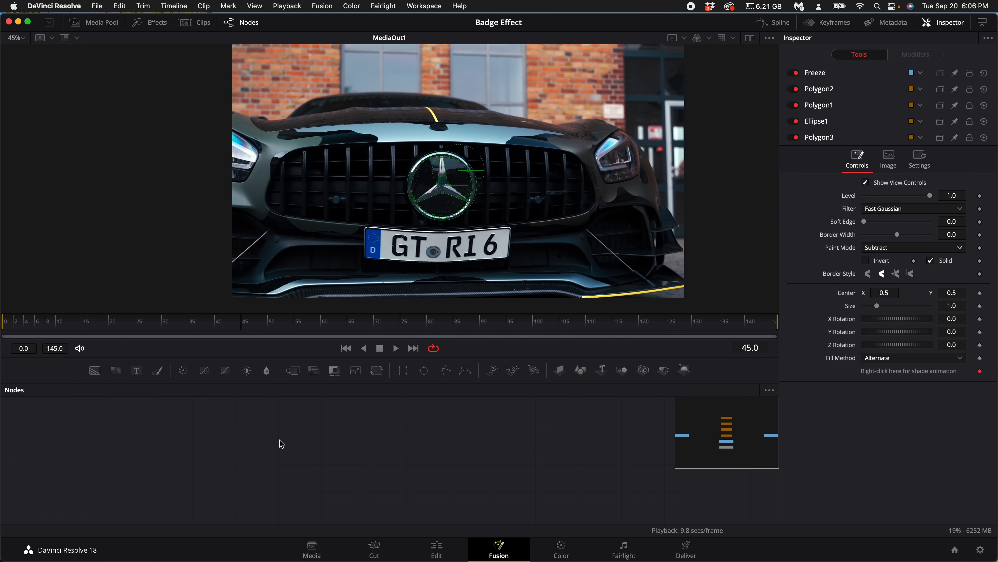
scroll(280, 443, up, 6)
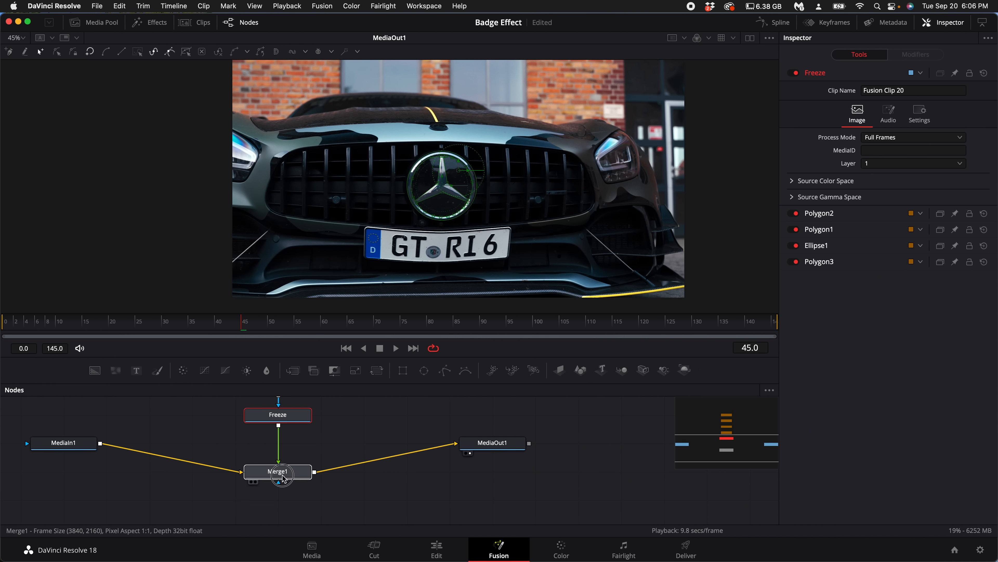
click(279, 475)
drag(80, 443, 80, 472)
drag(488, 444, 488, 472)
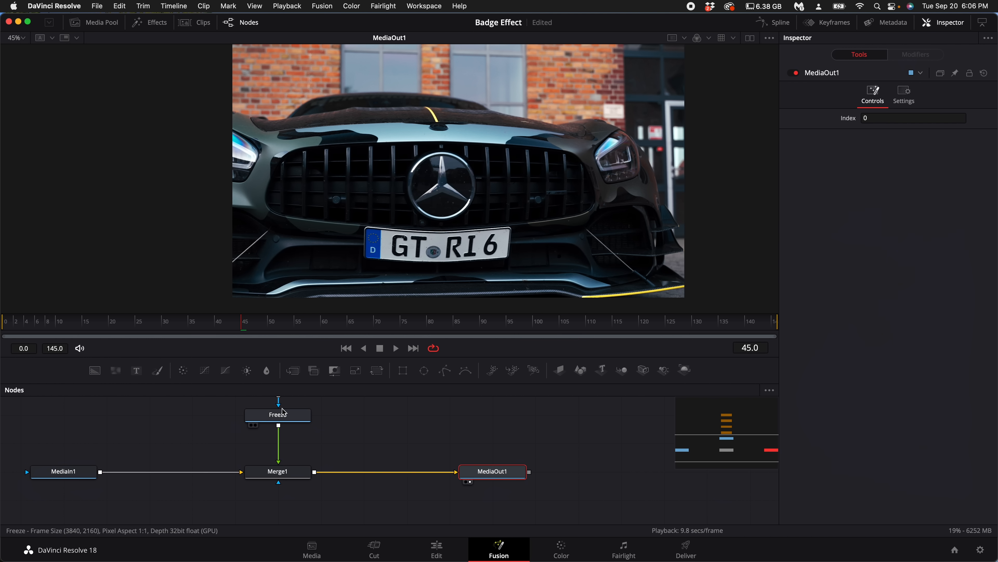
- Add a Transform (Xf) node between Freeze and Merge1
click(271, 418)
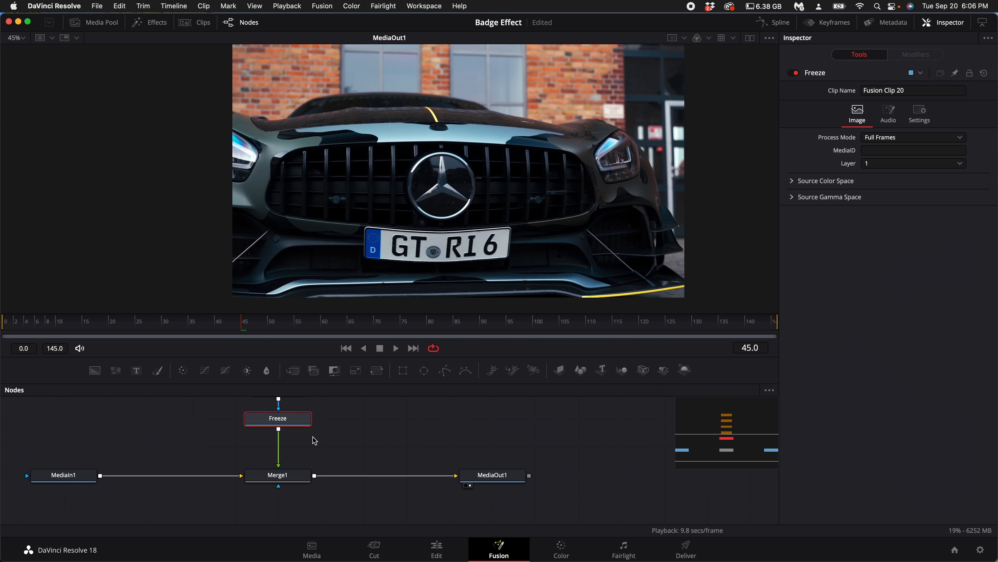
key(shift+space)
text(tran)
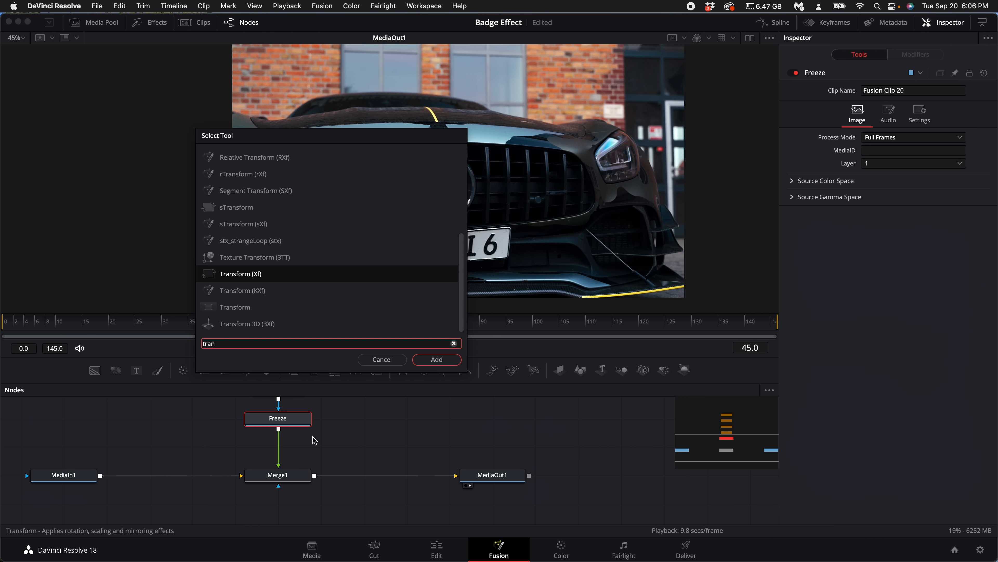
key(Return)
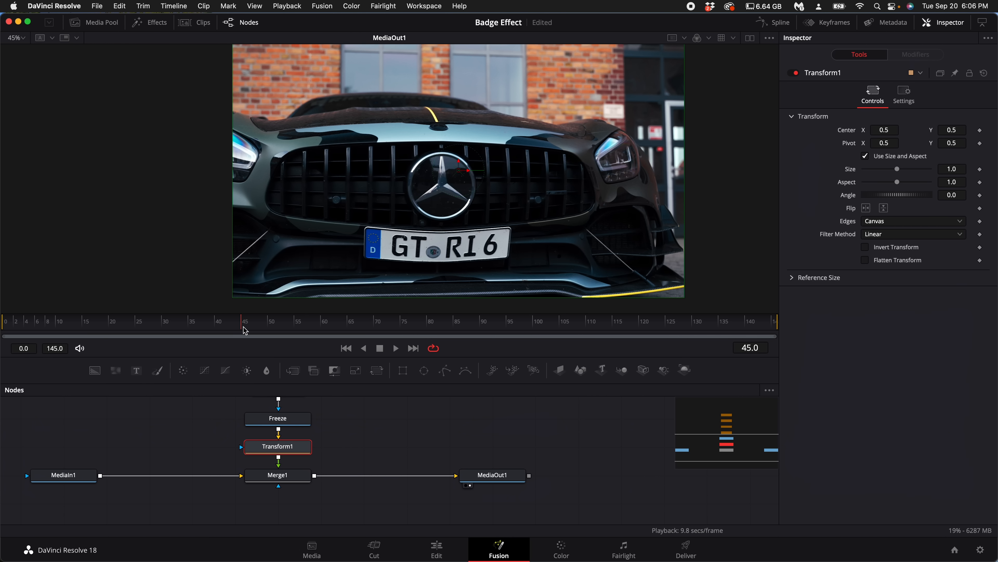
- Keyframe Transform1's Size at 1.0 on frame 45 and at 1.44 on about frame 68
click(980, 169)
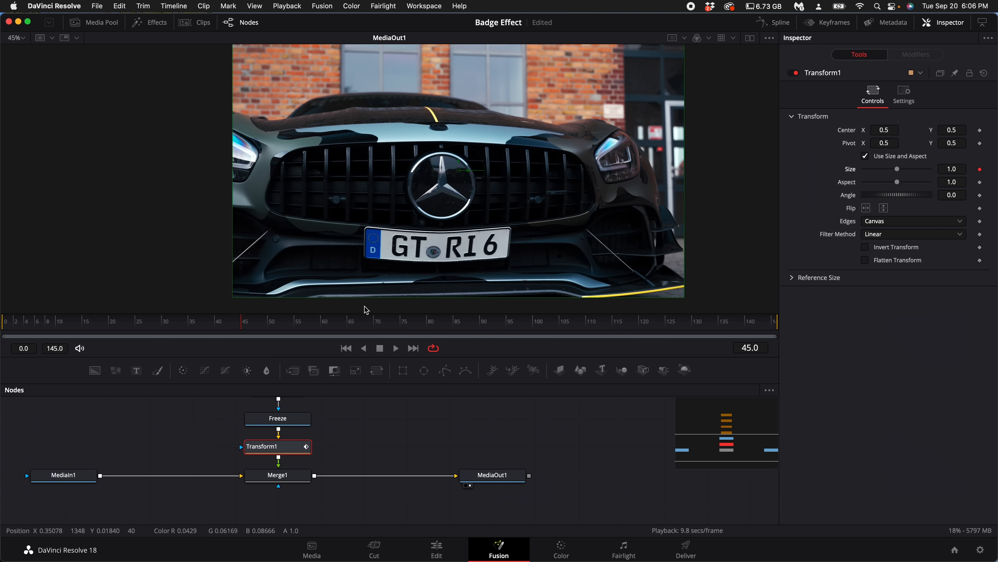
click(289, 327)
drag(292, 329, 363, 329)
drag(898, 169, 904, 172)
- Hold the enlarged badge with a Size keyframe at frame 84, and set its Size back to 1.0 at frame 110
drag(364, 329, 450, 329)
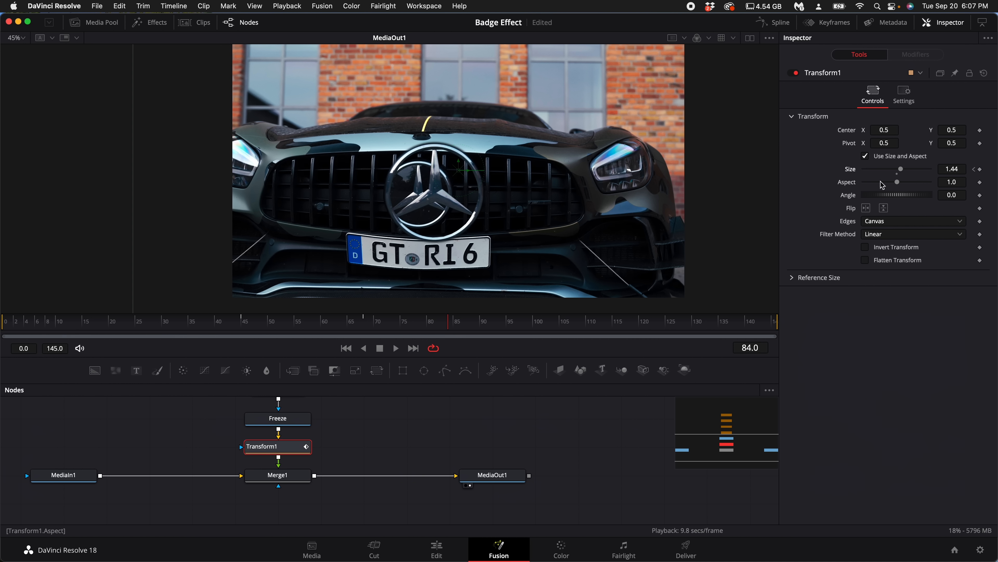
drag(450, 329, 588, 327)
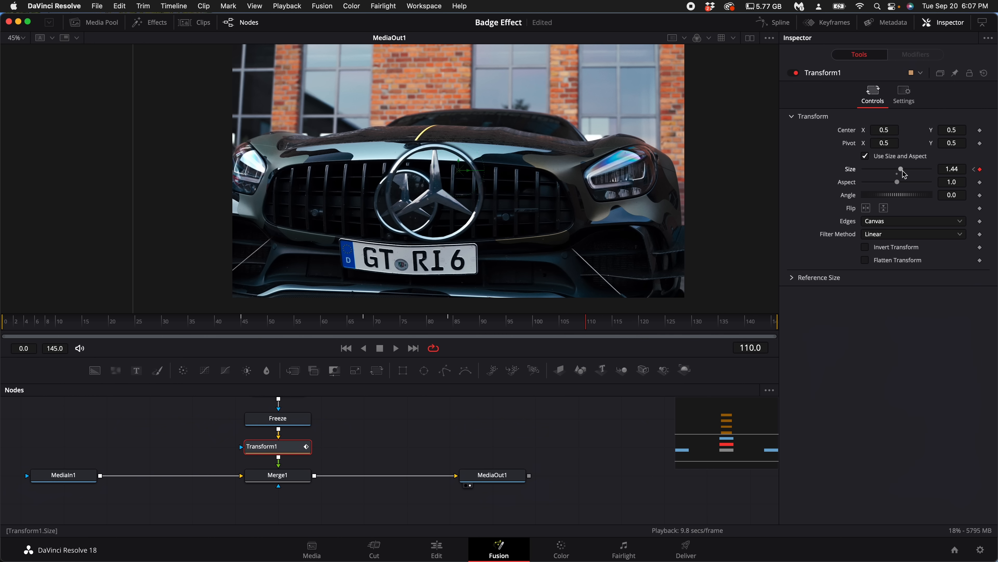
click(898, 174)
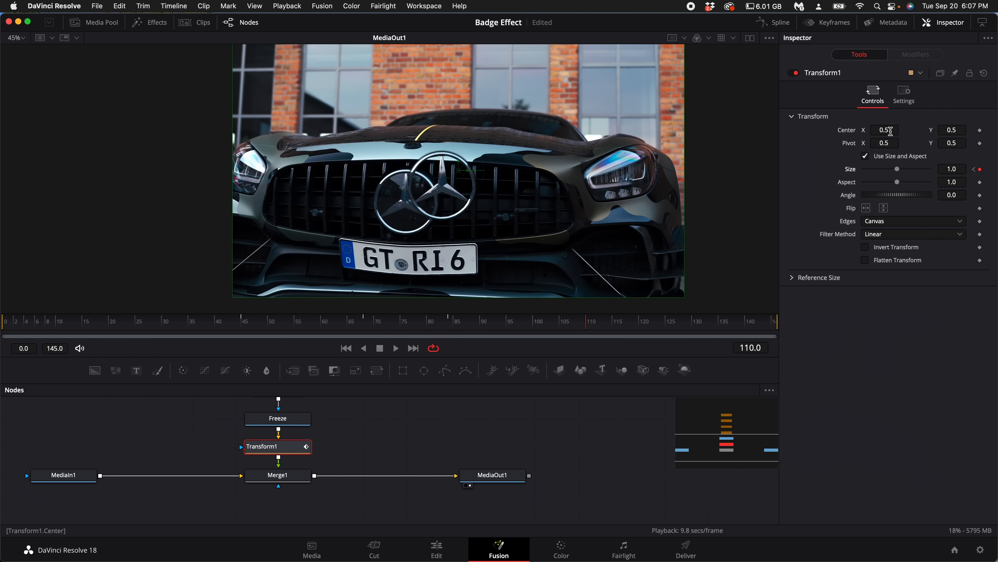
- Keyframe Transform1's Center at X 0.42, Y 0.437 on frame 110 so the frozen badge lines up with the car's badge
click(980, 131)
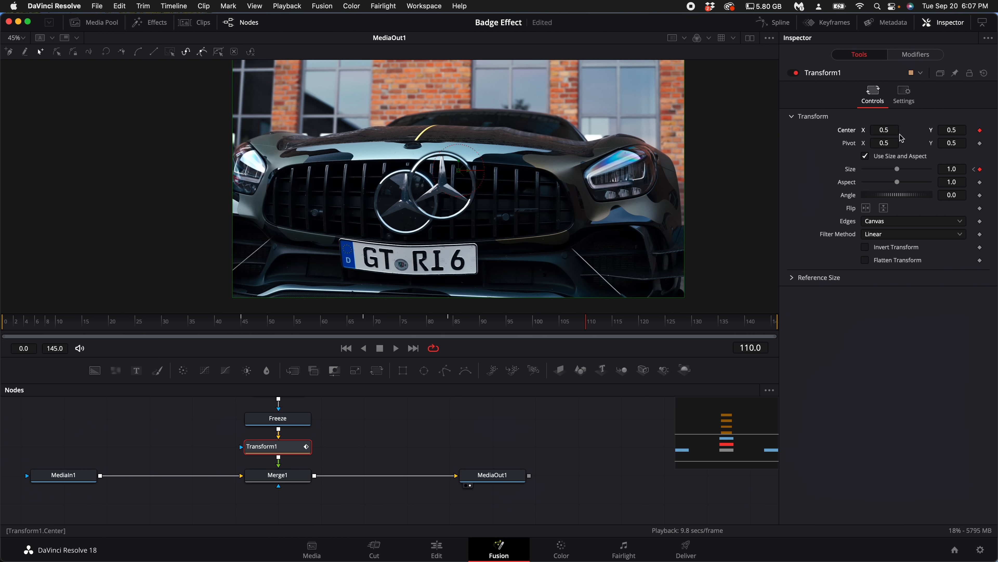
drag(891, 128, 849, 138)
scroll(407, 196, up, 5)
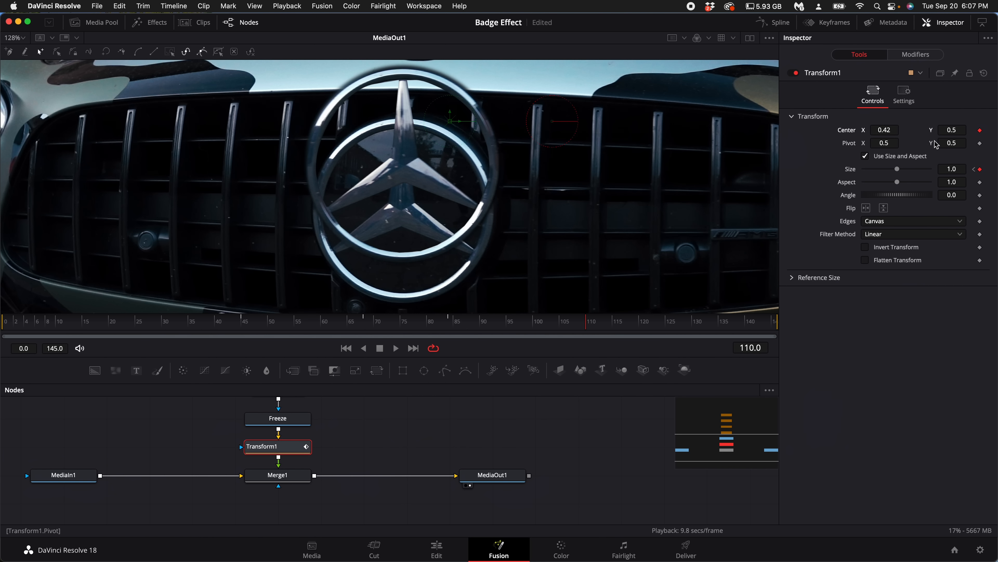
drag(956, 132, 889, 130)
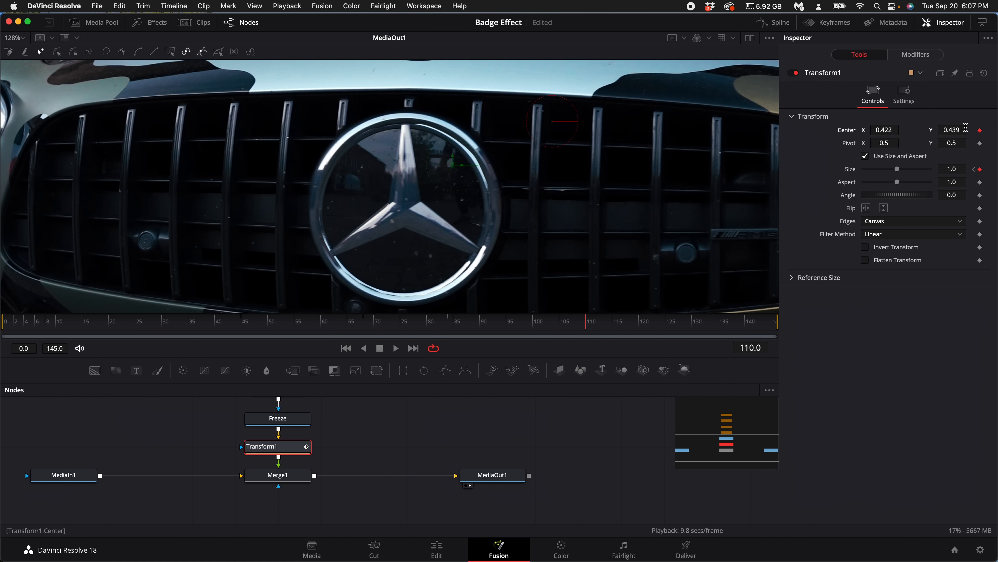
drag(959, 133, 958, 132)
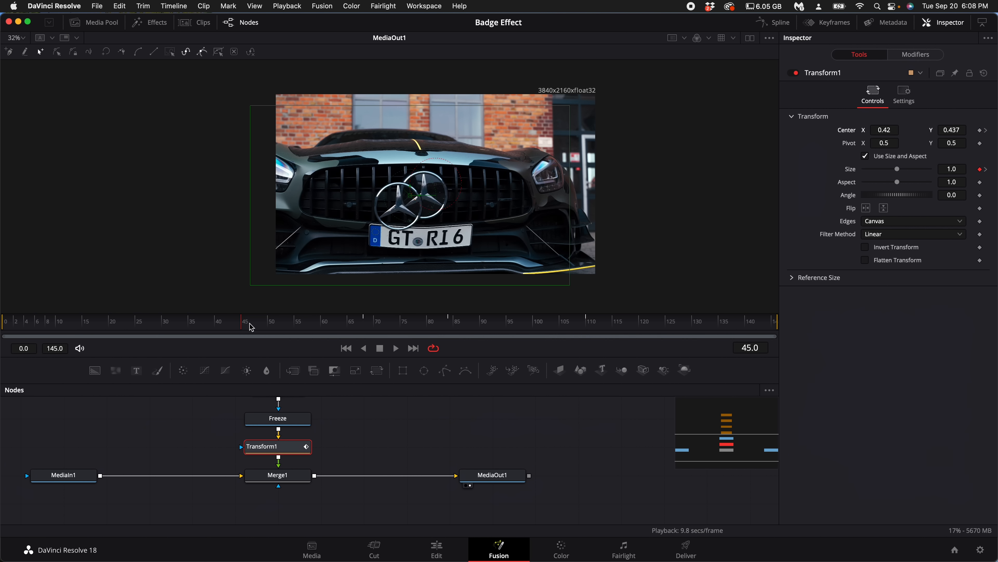
- Keyframe Transform1's Center at X 0.5, Y 0.5 on frame 45
mouse_move(249, 322)
mouse_down()
mouse_move(282, 321)
mouse_move(245, 321)
mouse_up()
click(895, 132)
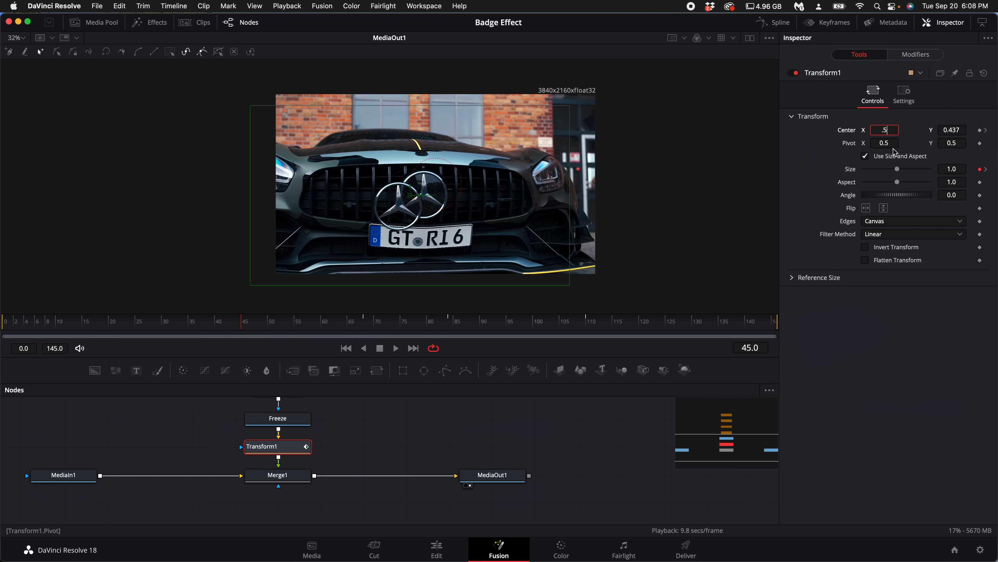
double_click(956, 127)
text(.5)
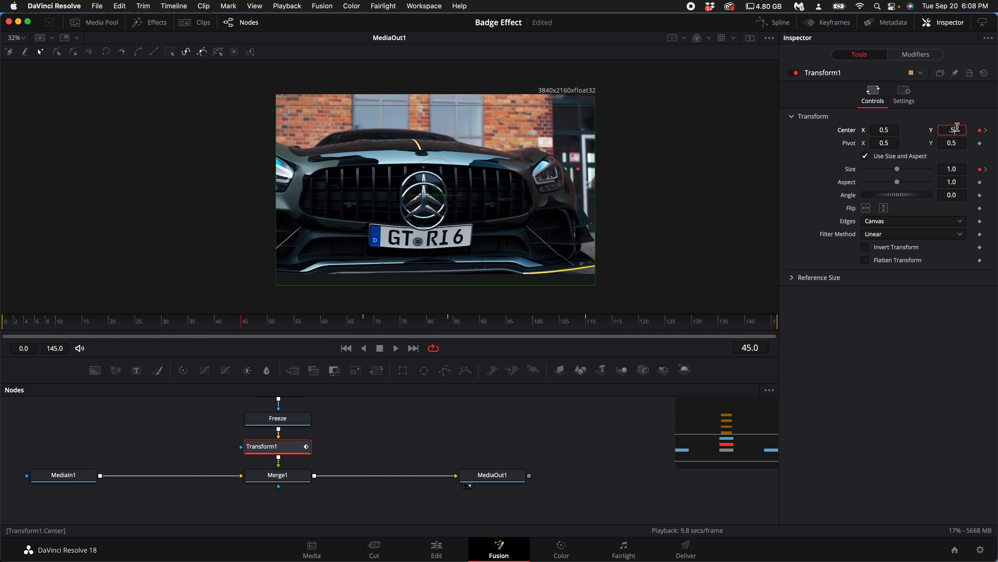
key(Tab)
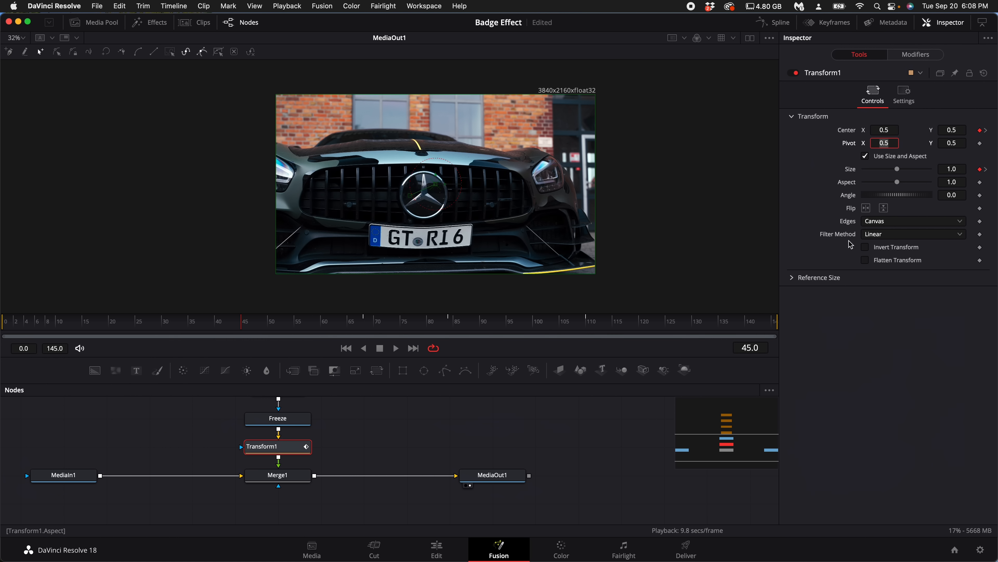
- Try to realign the enlarged badge at frame 75 by adjusting Center X and setting Center Y to about 0.499
drag(248, 324, 403, 325)
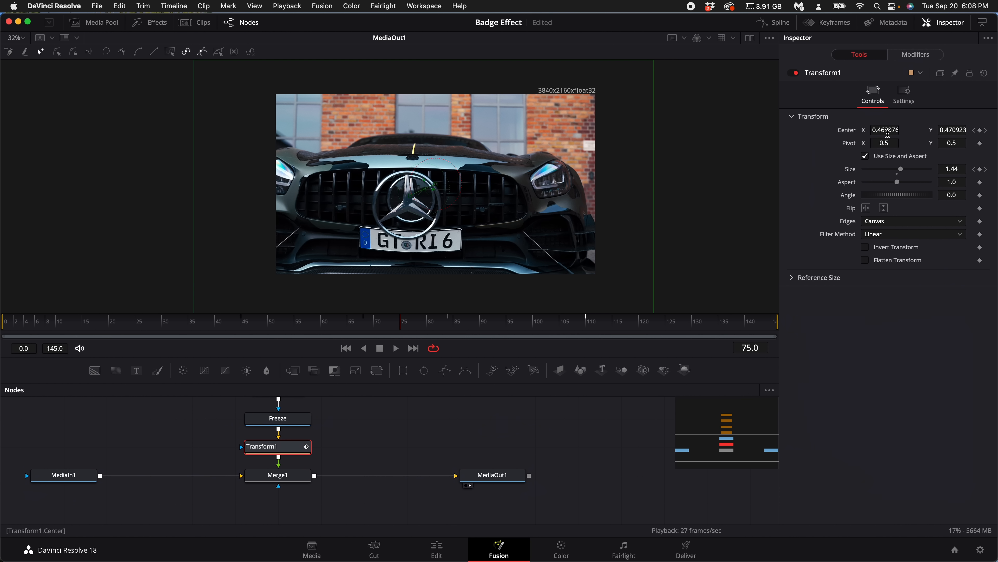
drag(886, 127, 886, 126)
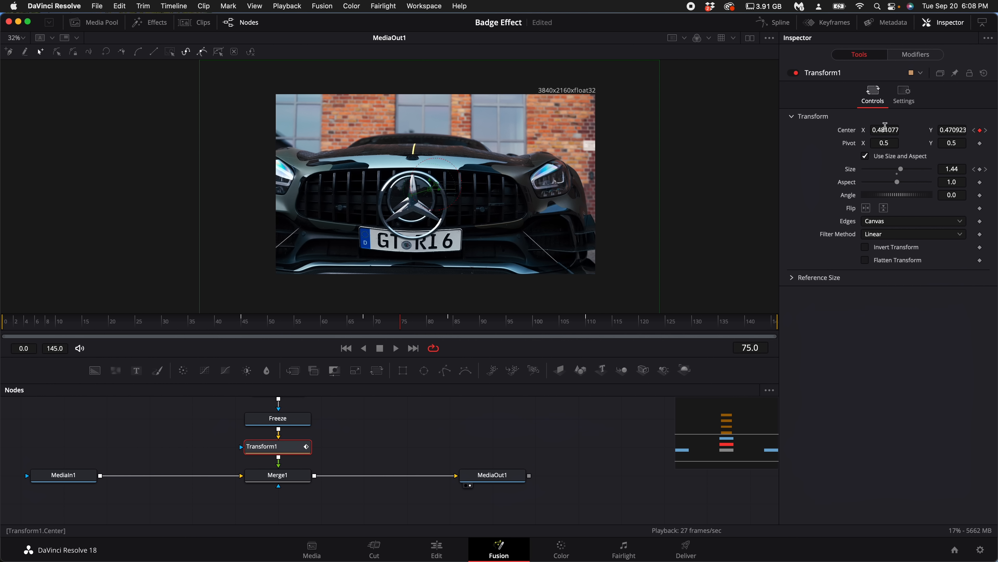
drag(944, 132, 959, 131)
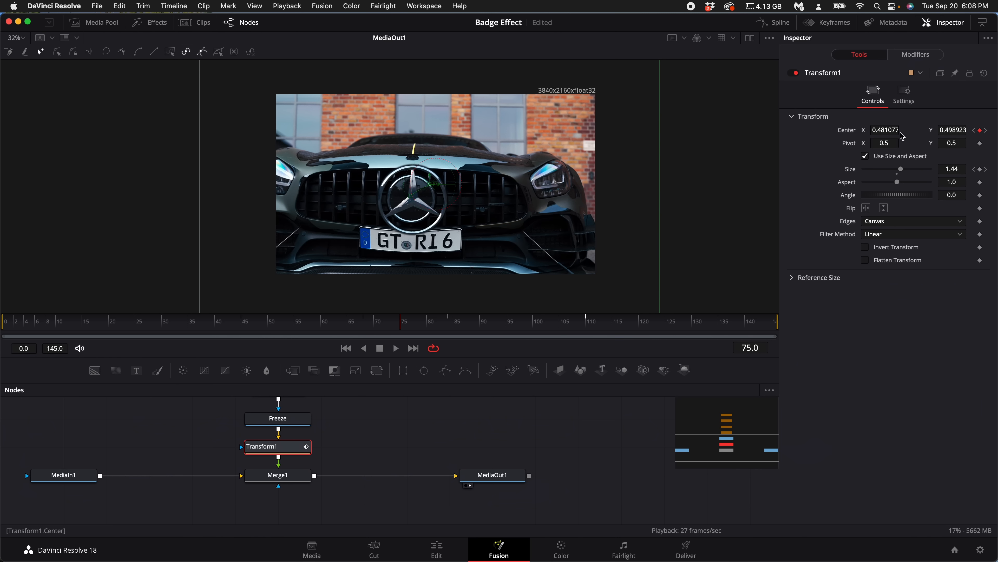
drag(892, 130, 876, 132)
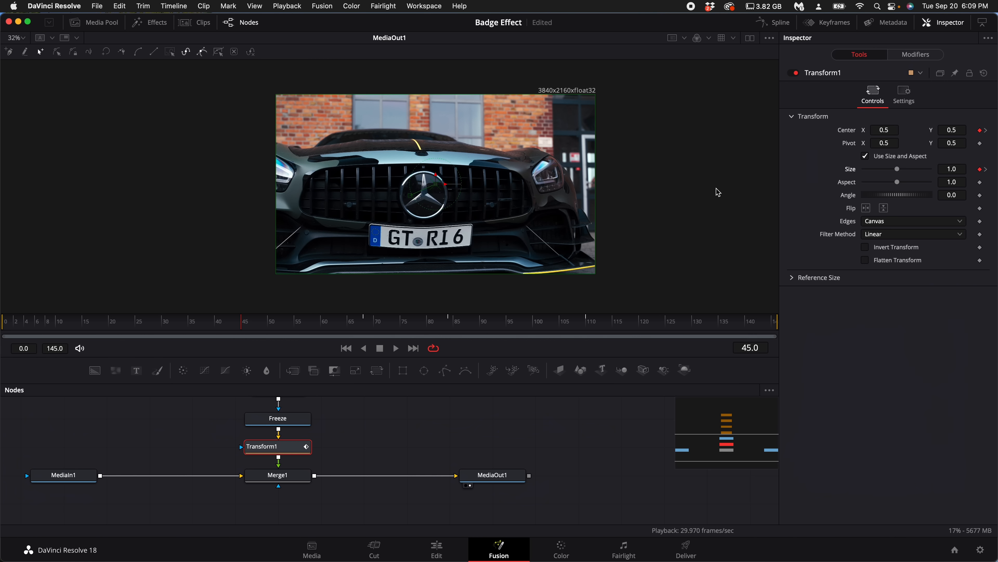
- Open the Spline editor and show Transform1's animation curves fitted to the graph
click(774, 22)
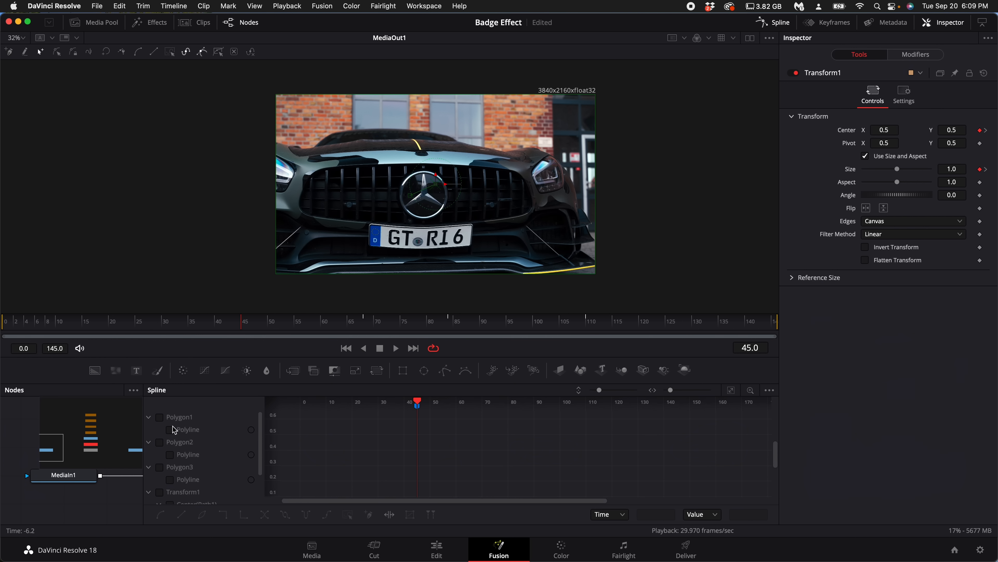
click(159, 492)
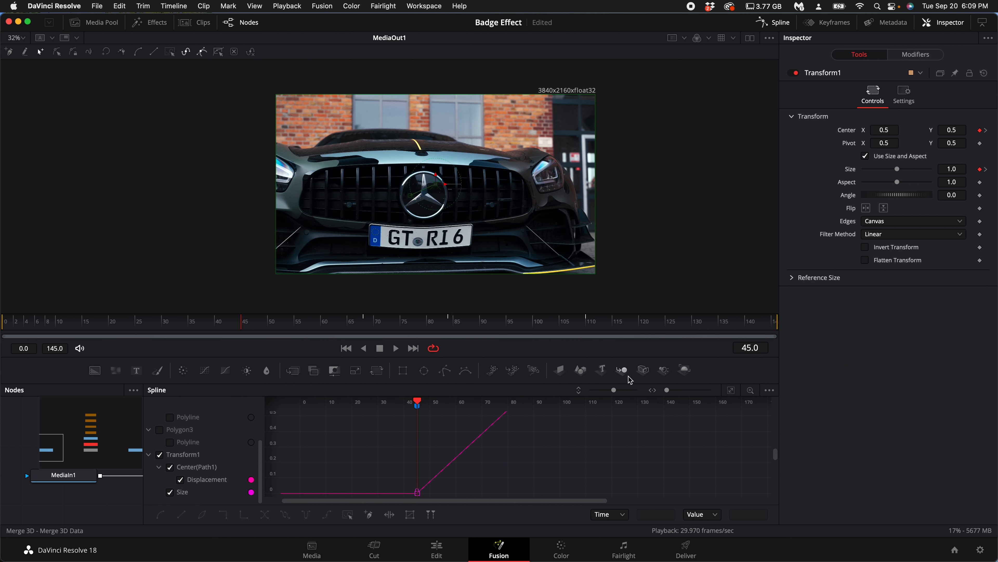
click(731, 392)
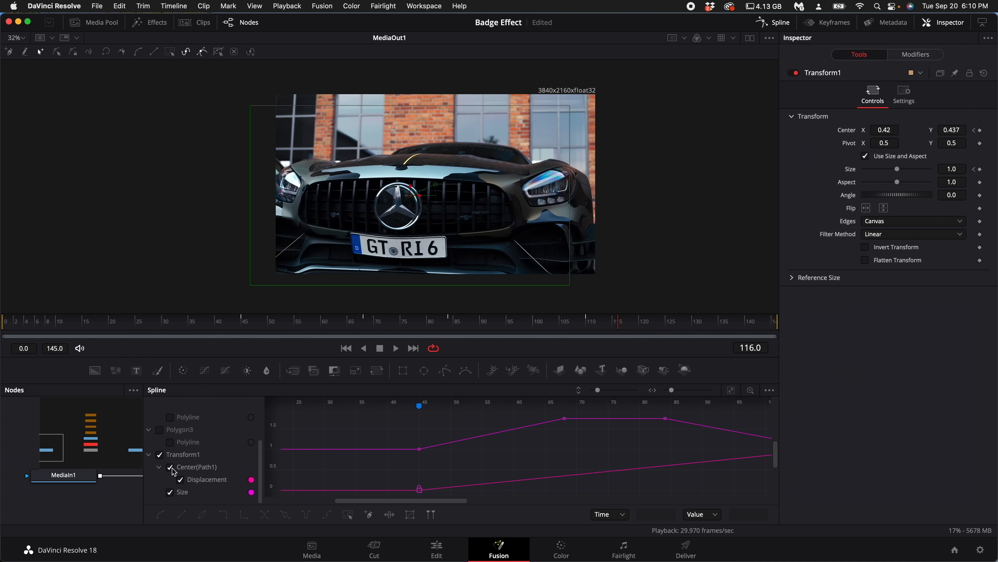
- Hide the Center curve, smooth all of the Size curve's keyframes, return to frame 45 and close the Spline editor
click(170, 467)
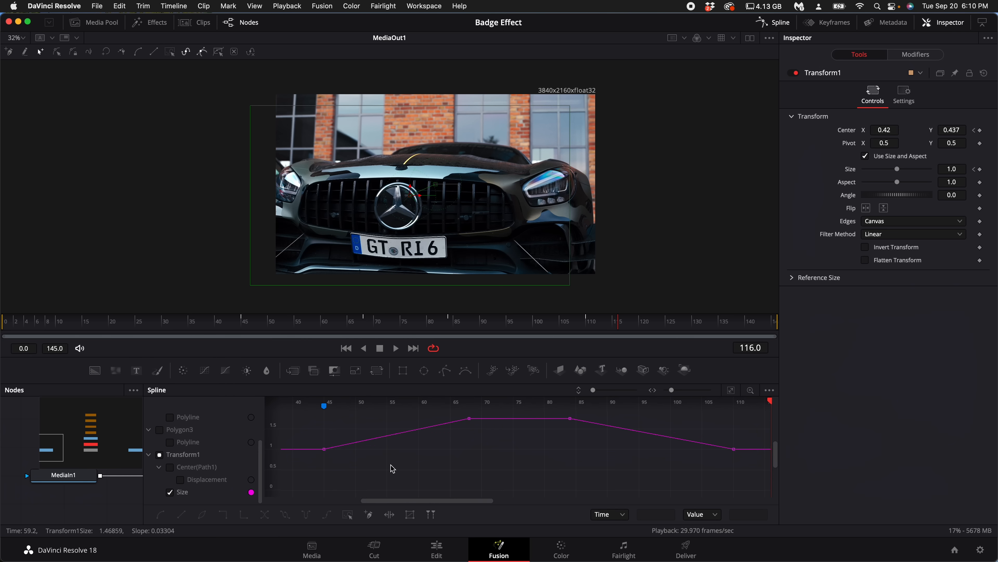
drag(353, 471, 787, 410)
drag(361, 428, 311, 460)
key(s)
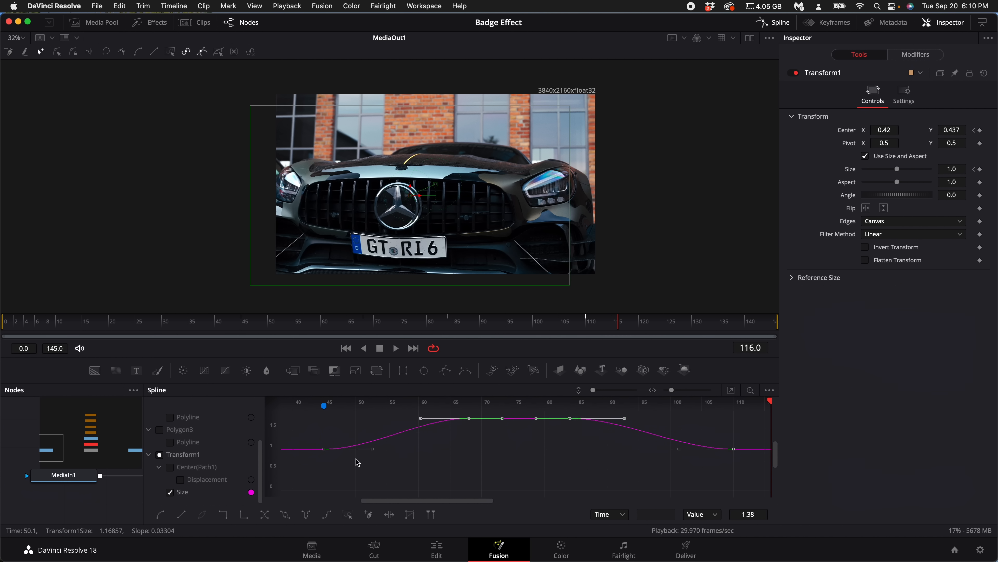
drag(338, 326, 241, 327)
click(780, 22)
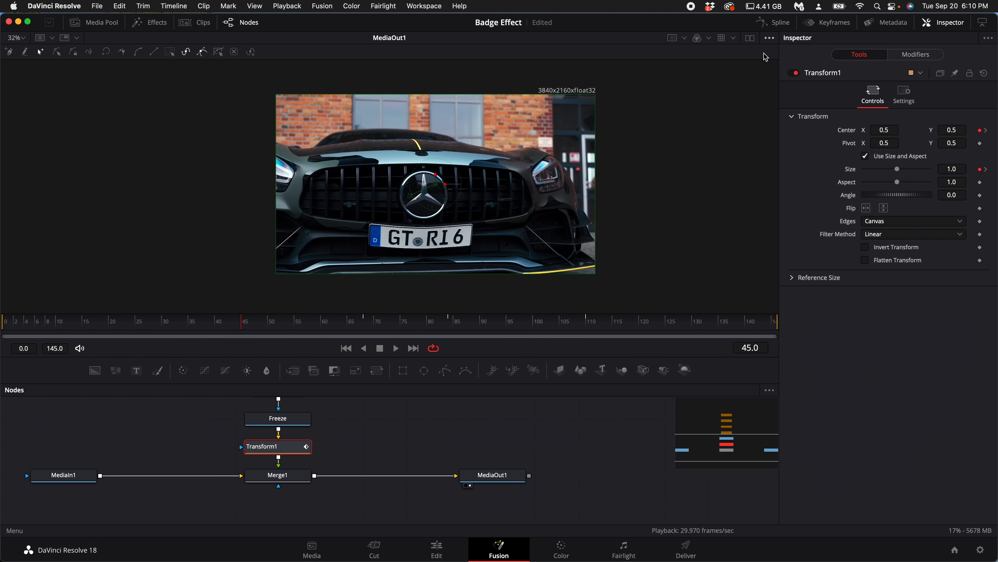
- Keyframe Merge1's Blend at 1.0 on frame 45 and 0.0 on frame 44, and play back the animation
click(281, 479)
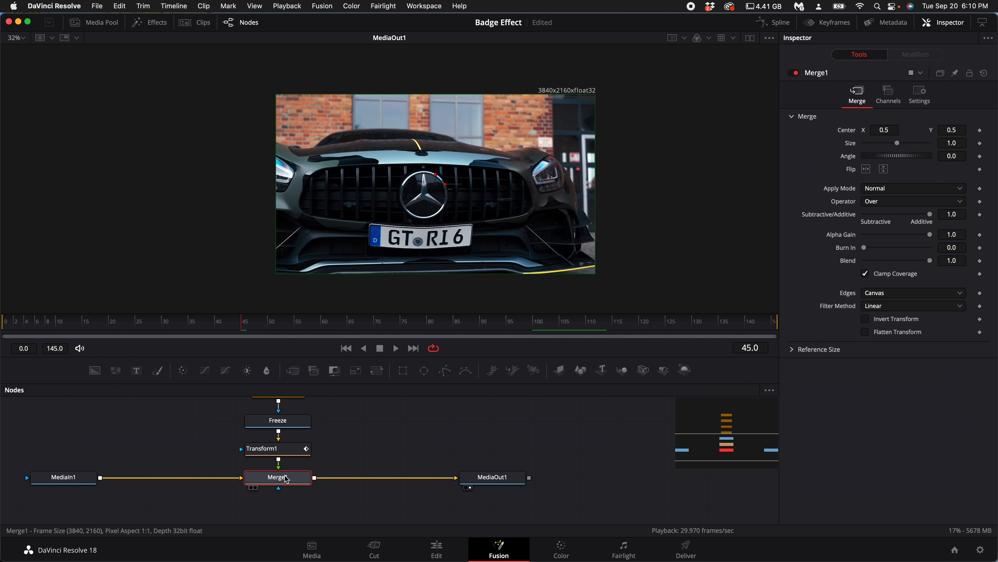
drag(242, 325, 241, 322)
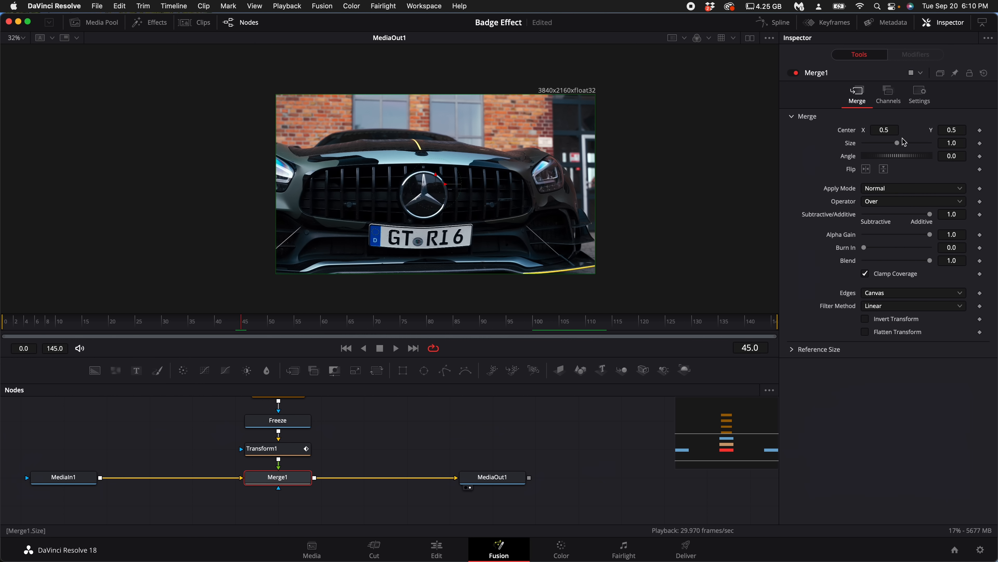
click(920, 93)
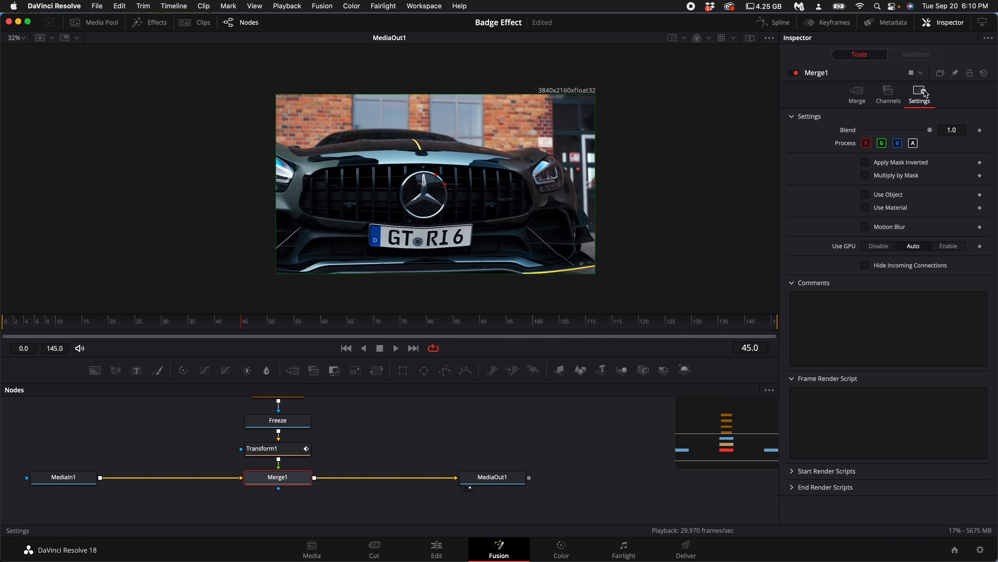
click(980, 131)
key(Left)
drag(930, 130, 746, 133)
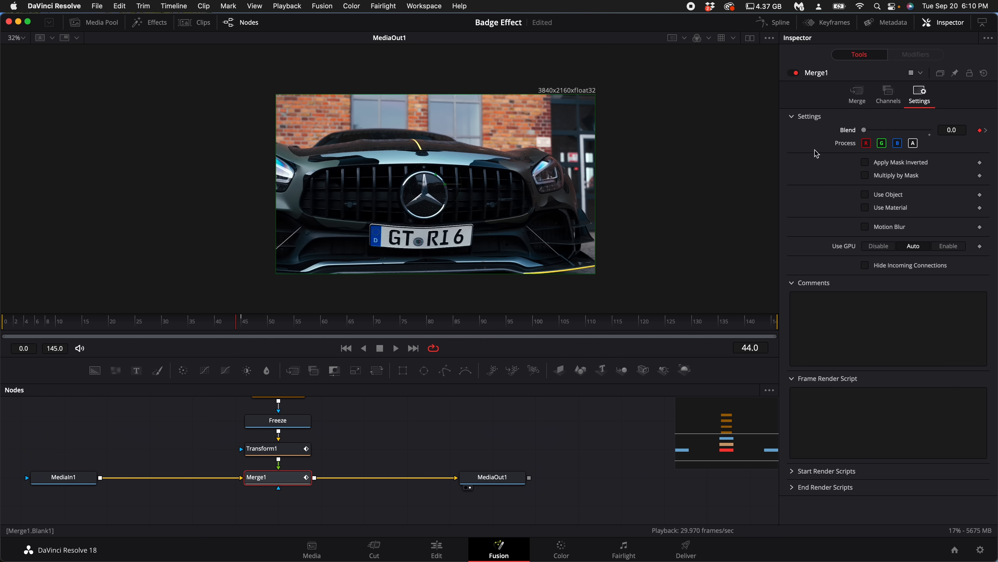
key(Right)
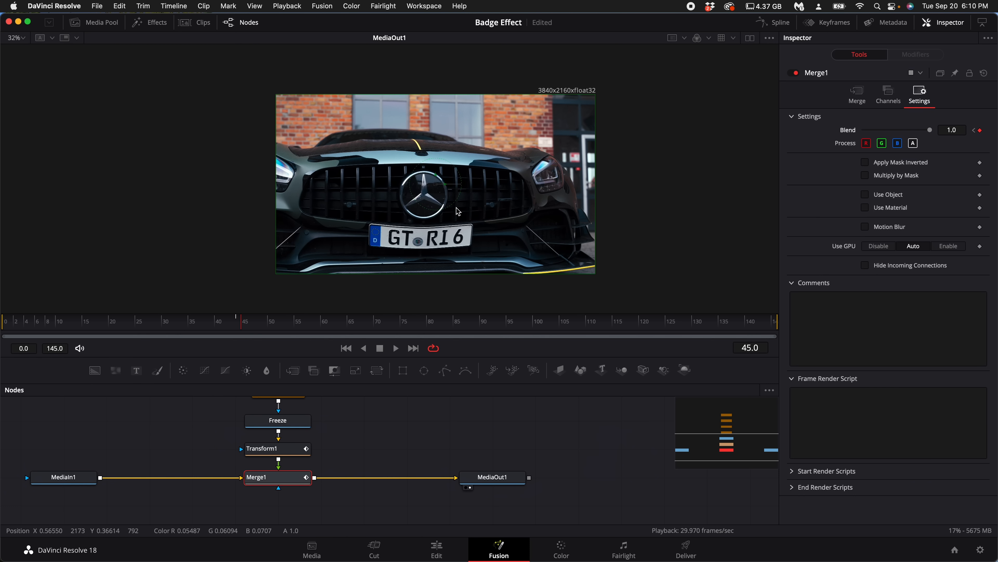
key(space)
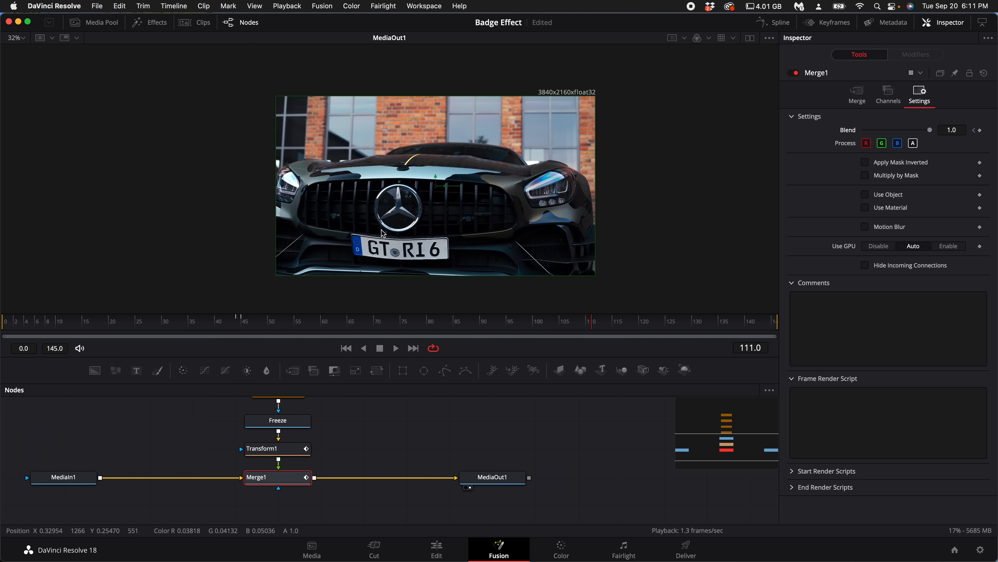
- Find the frame where the shrinking badge matches the real star and keyframe Merge1's Blend at 1.0 on frame 107
scroll(383, 233, up, 2)
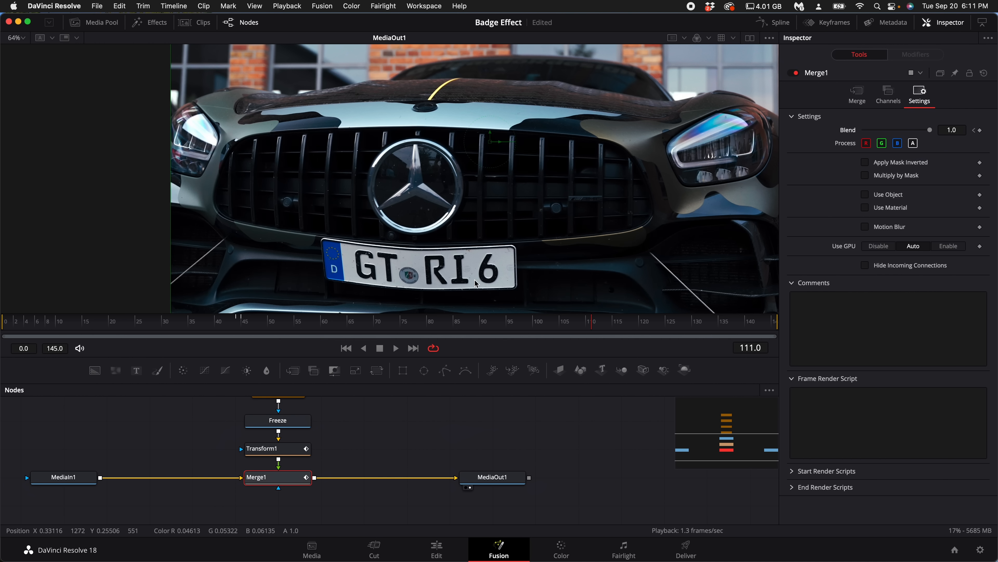
click(575, 325)
key(Left)
key(Right)
key(Right)
key(Left)
mouse_move(569, 324)
mouse_down()
mouse_move(543, 325)
mouse_move(575, 330)
mouse_up()
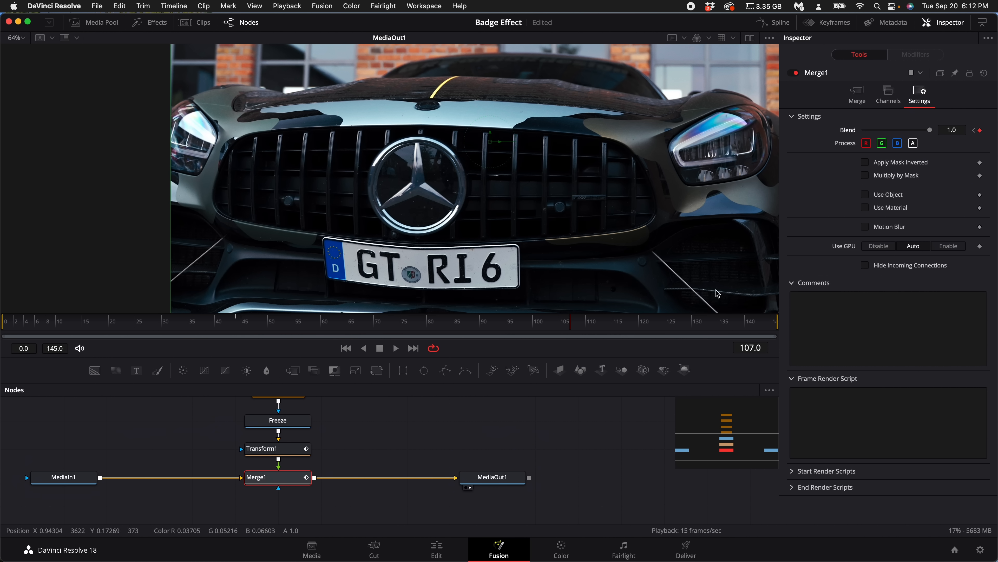
- Fade Merge1's Blend down to 0 a few frames after frame 107 and scrub through the transition
click(580, 326)
drag(582, 328, 593, 326)
drag(930, 129, 864, 130)
click(570, 327)
drag(569, 328, 558, 326)
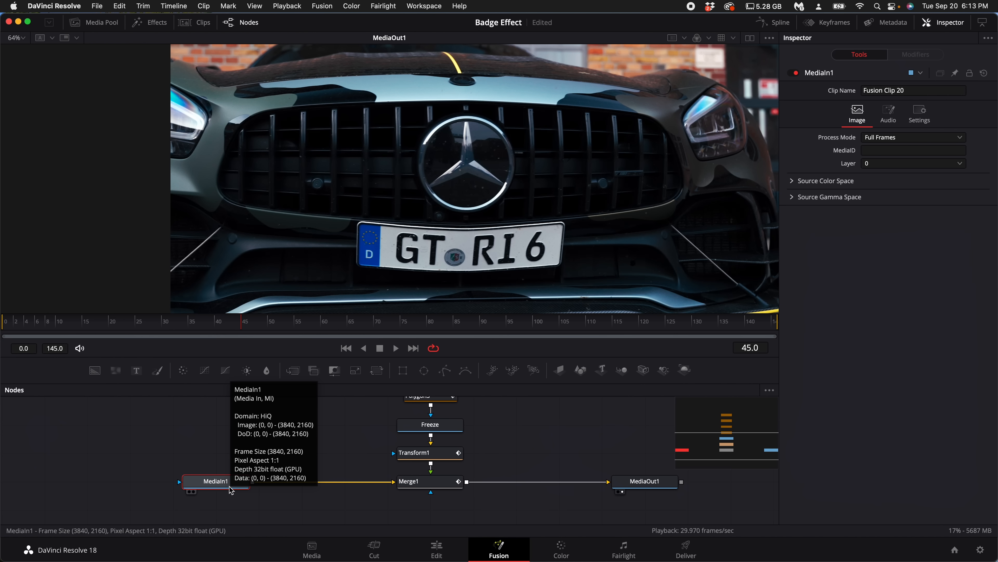
- Add a Displace node directly after MediaIn1
key(shift+space)
text(tran)
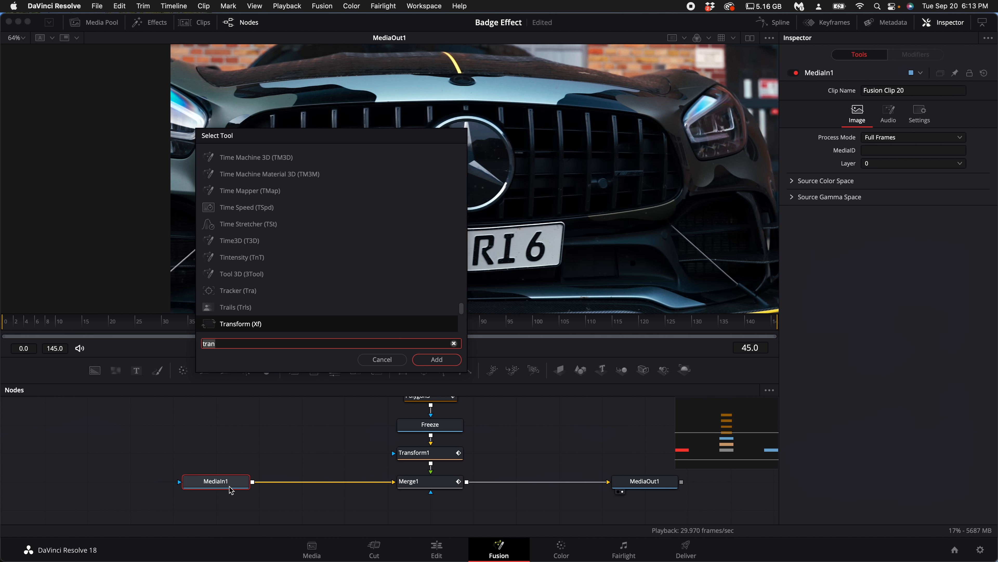
key(BackSpace)
key(BackSpace)
key(BackSpace)
key(BackSpace)
text(dis)
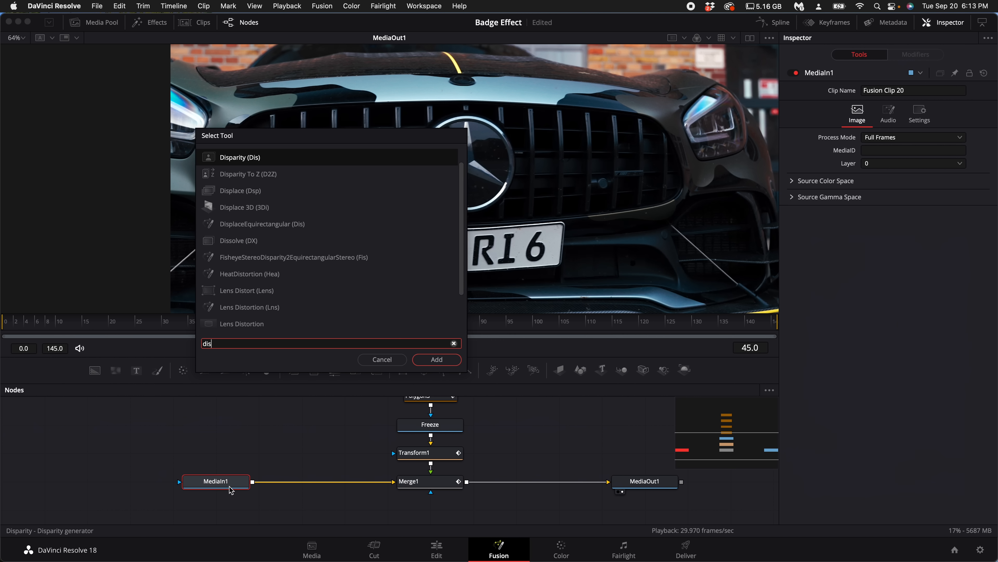
key(Down)
key(Down)
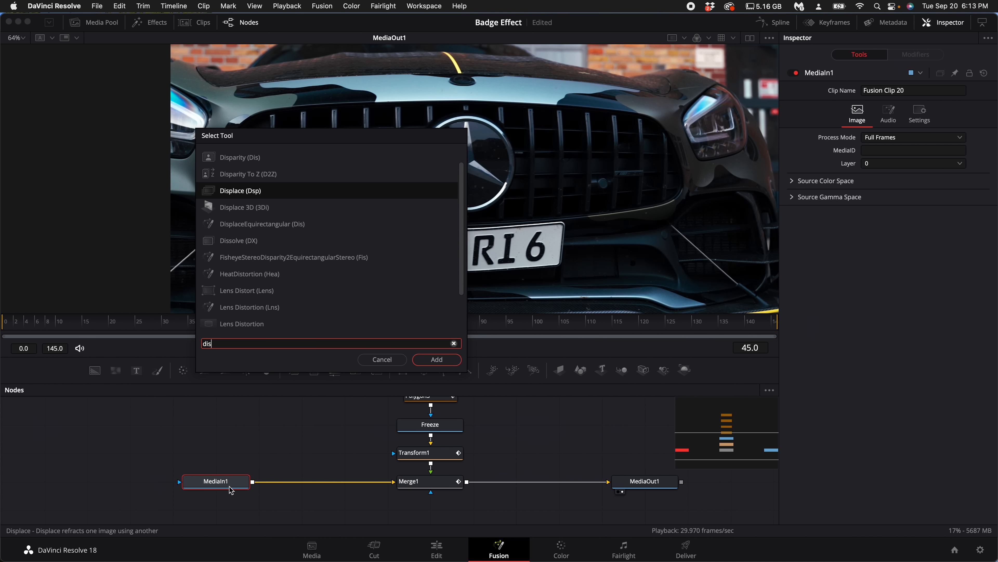
key(Return)
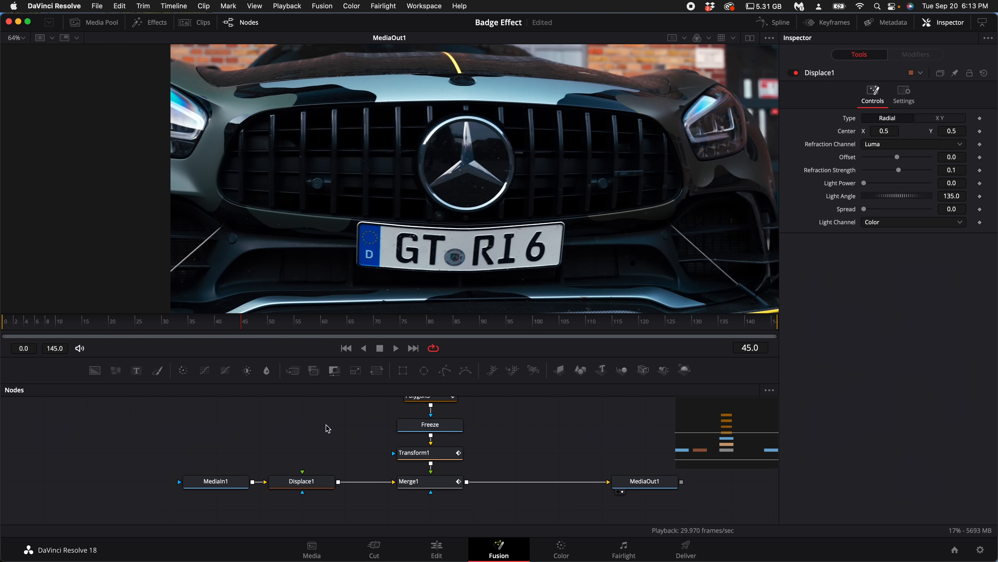
- Add a FastNoise node above Displace1 and connect it as the displacement's foreground input
key(shift+space)
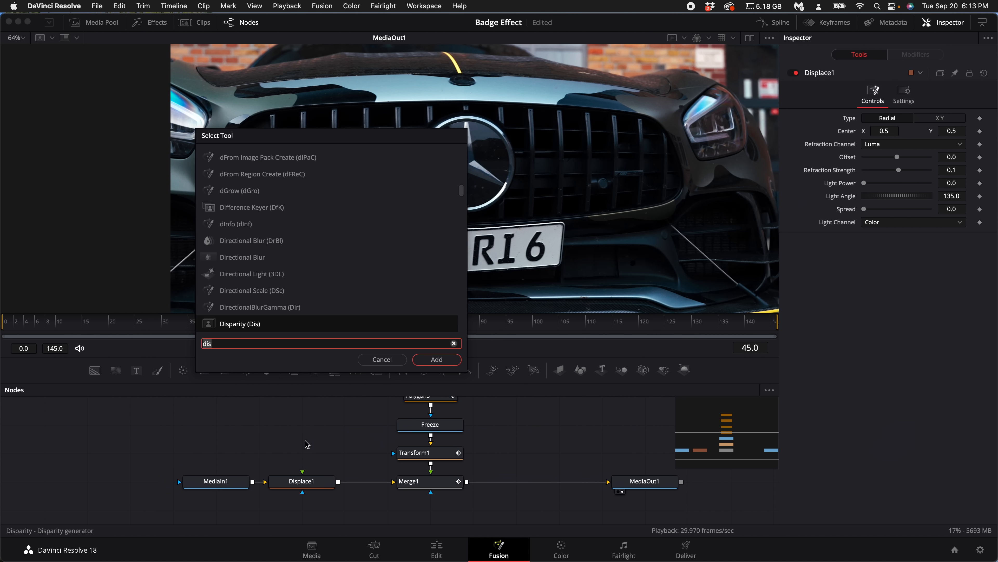
key(BackSpace)
key(BackSpace)
key(BackSpace)
text(fast)
key(Down)
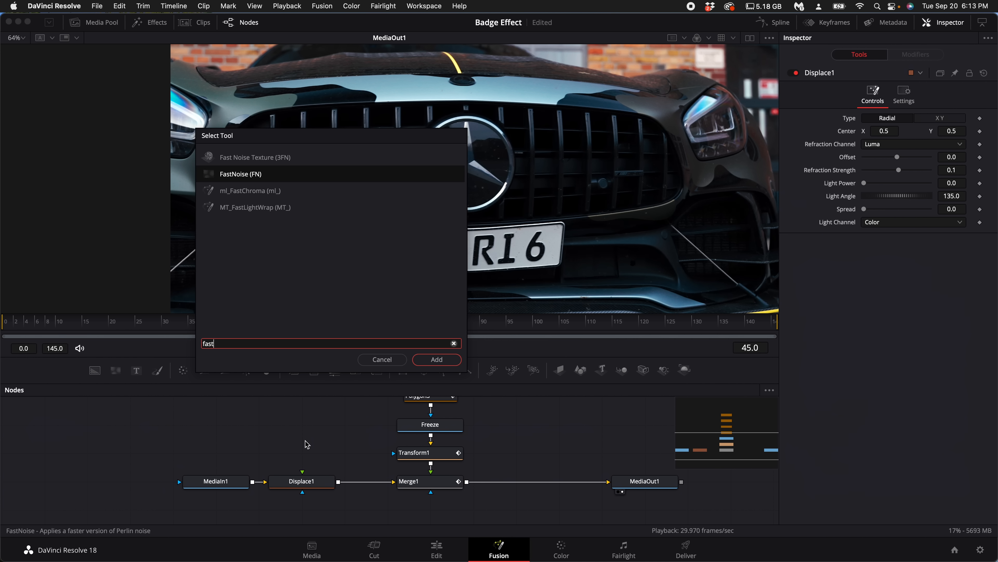
key(Return)
drag(340, 456, 315, 429)
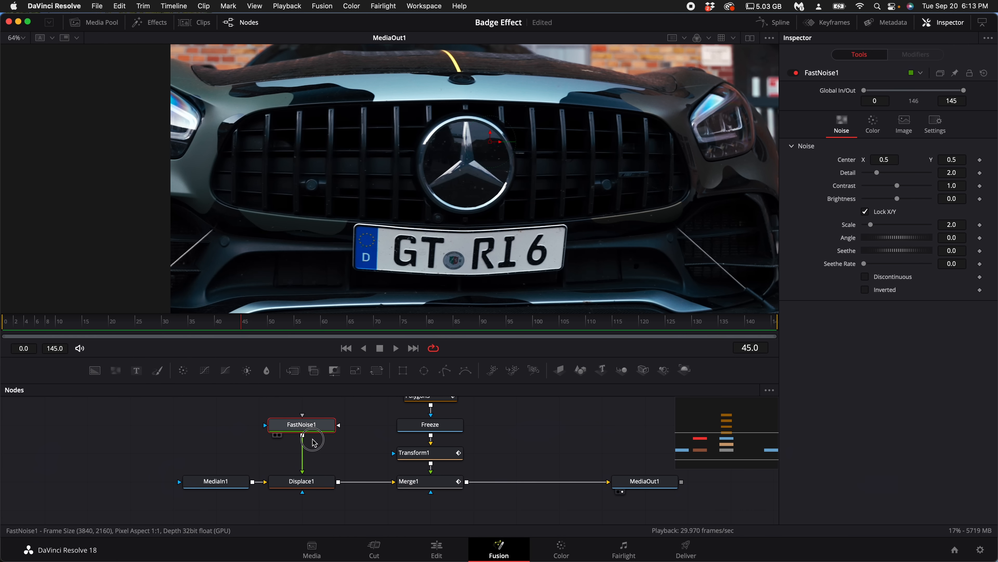
click(306, 430)
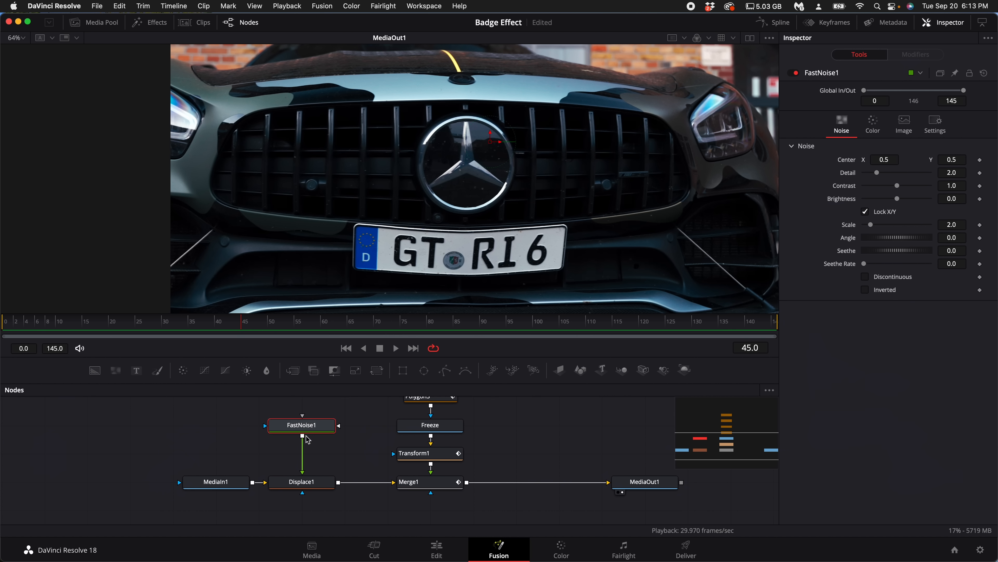
scroll(307, 434, up, 1)
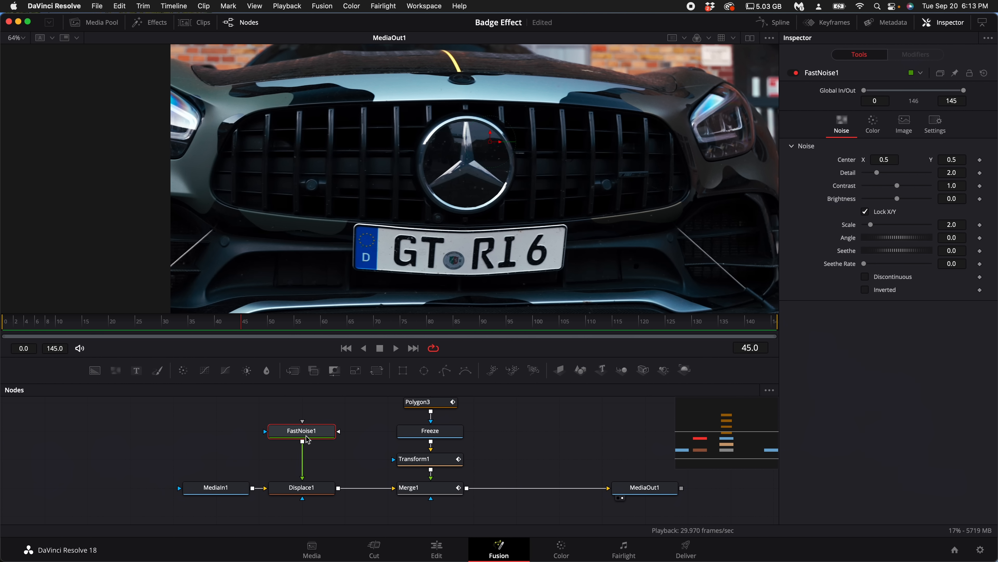
- Mask FastNoise1 with a non-solid ellipse of Border Width 0.06 and Soft Edge 0.0504, previewing the noise in a second viewer
click(429, 375)
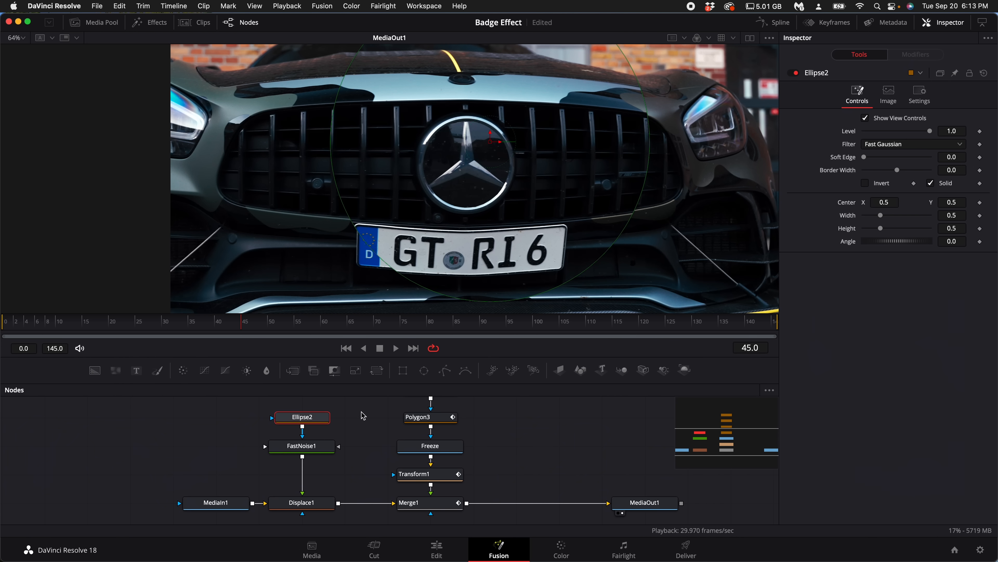
click(750, 39)
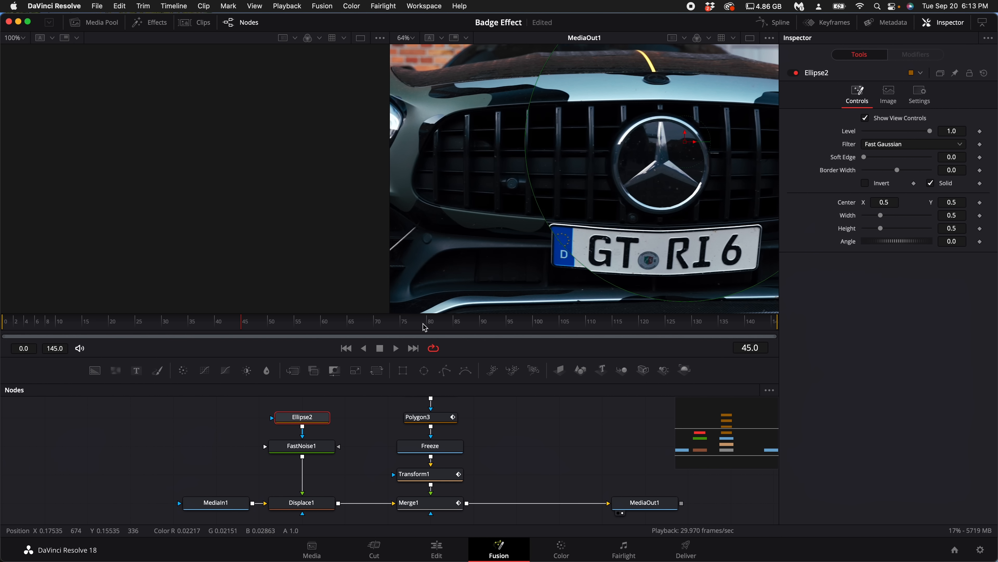
drag(317, 455, 201, 238)
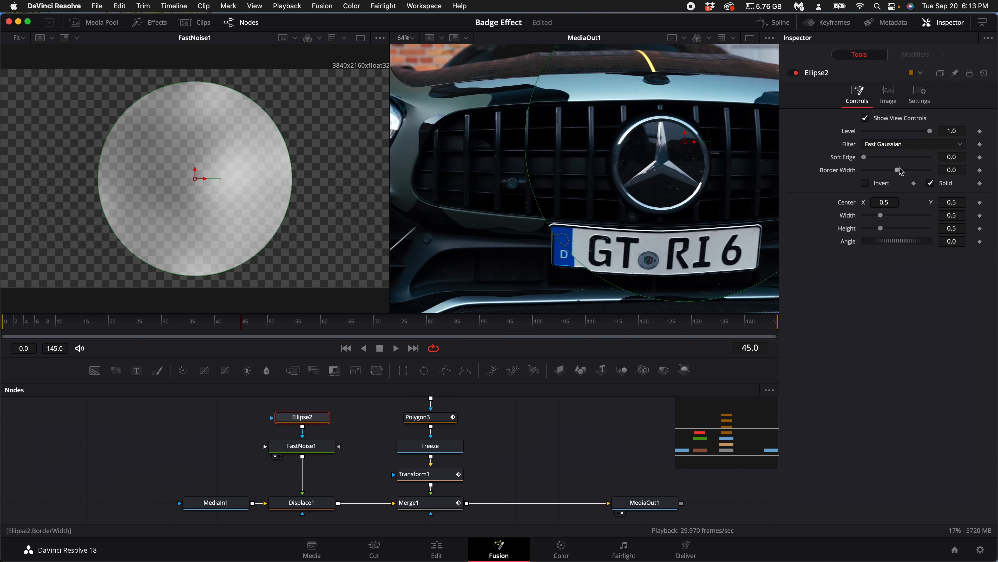
click(931, 183)
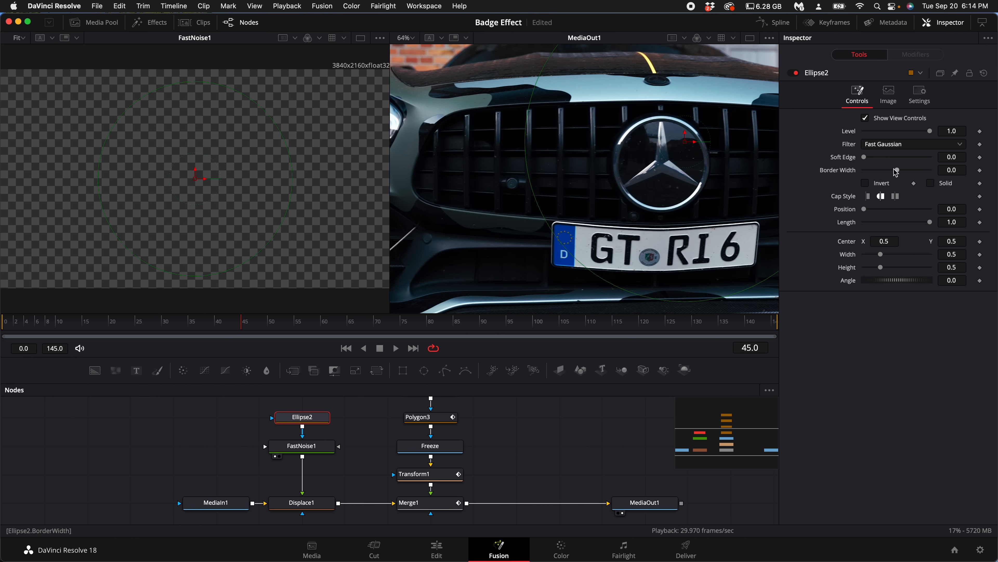
mouse_move(898, 173)
mouse_down()
mouse_move(907, 171)
mouse_move(872, 160)
mouse_move(882, 162)
mouse_up()
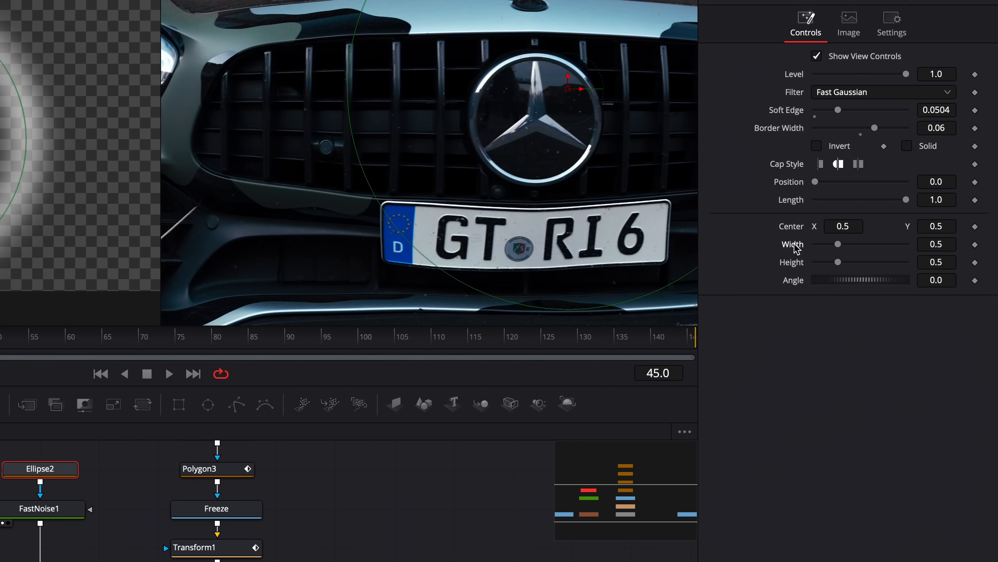
- Link Ellipse2's Width to its Height with an expression and modify Height with Anim Curves
right_click(848, 254)
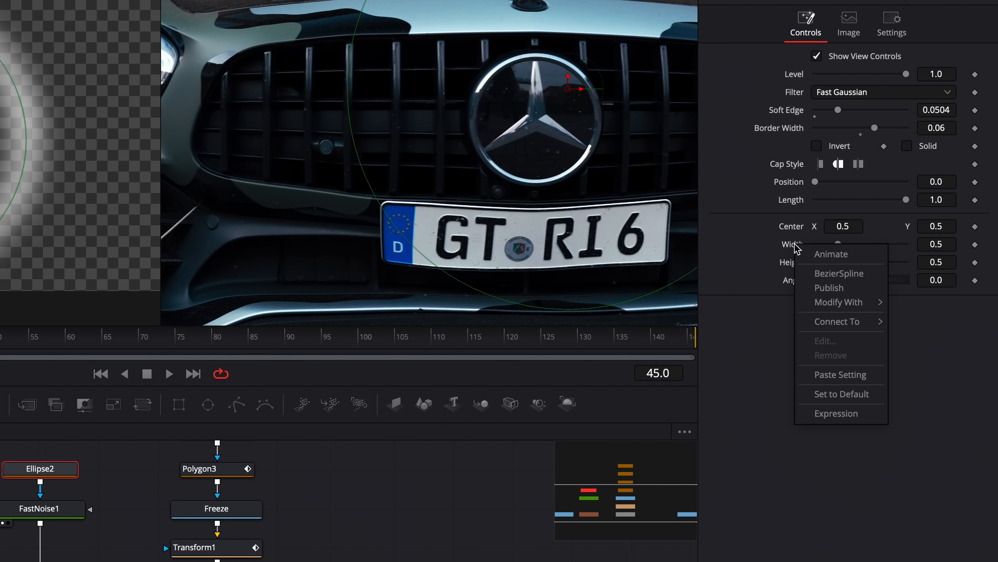
click(836, 413)
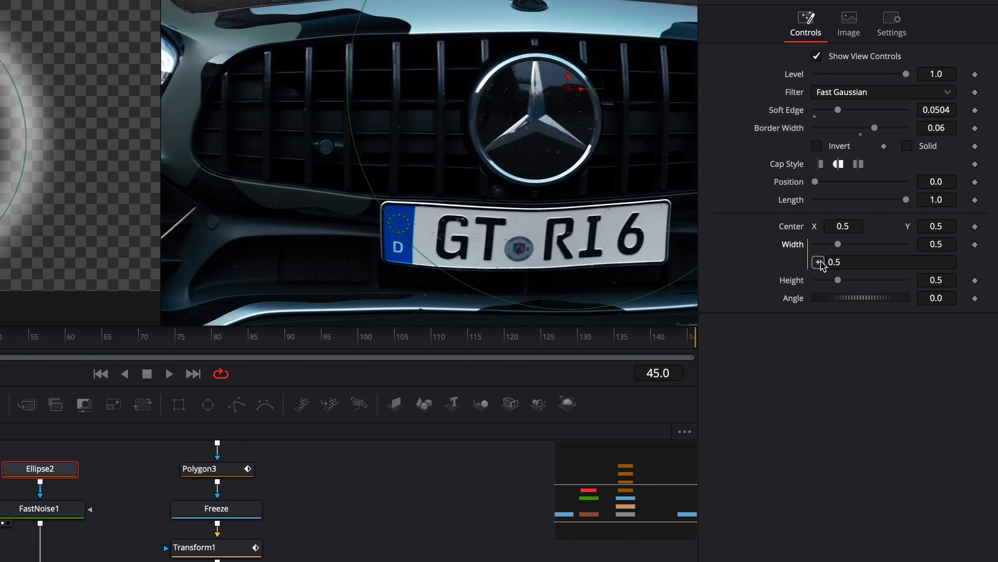
drag(819, 262, 795, 285)
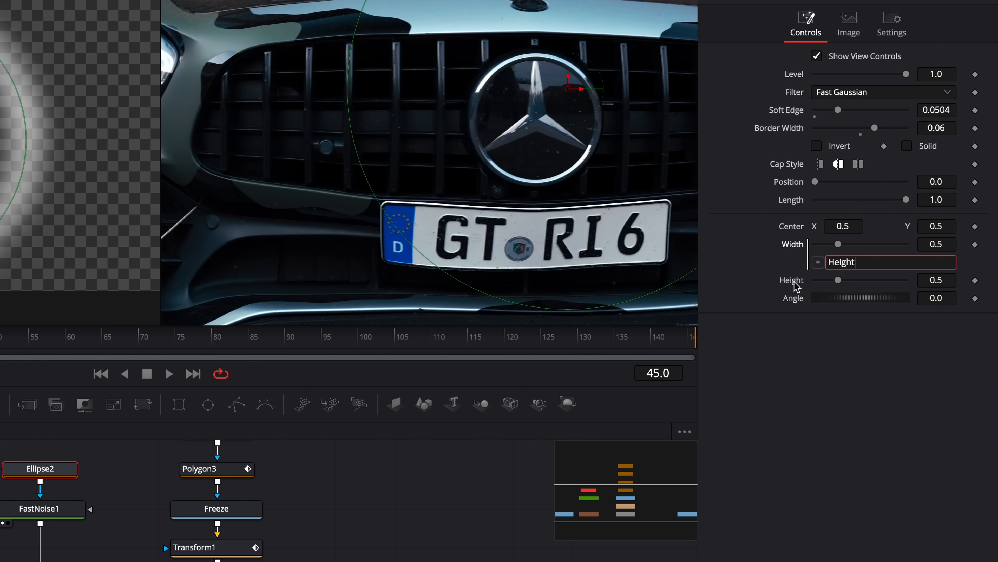
right_click(797, 287)
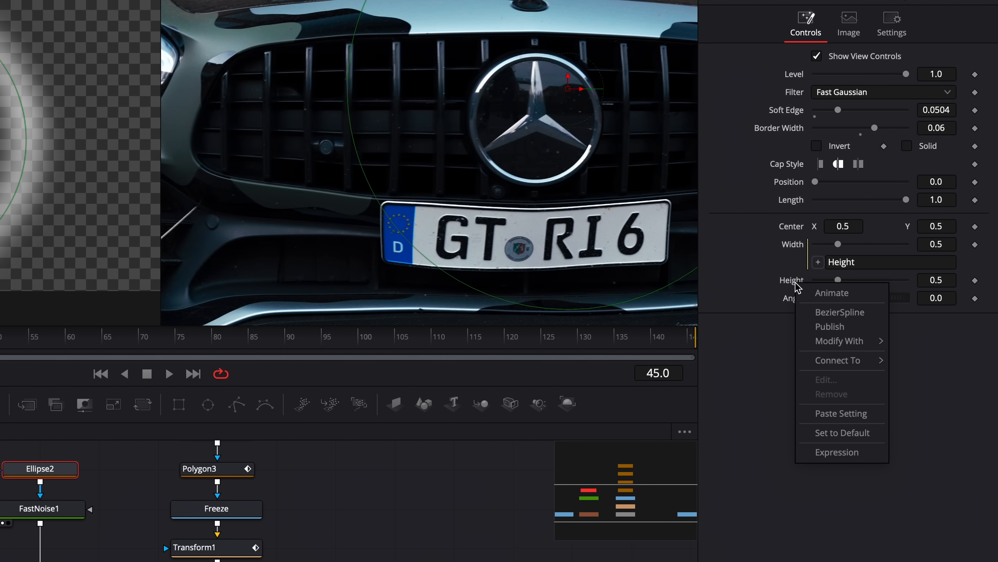
mouse_move(841, 341)
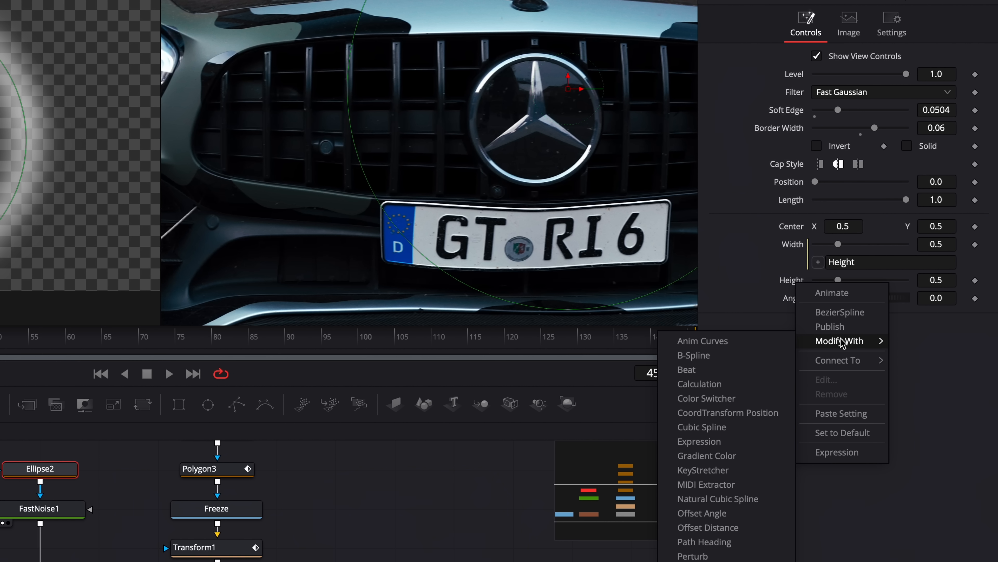
click(746, 347)
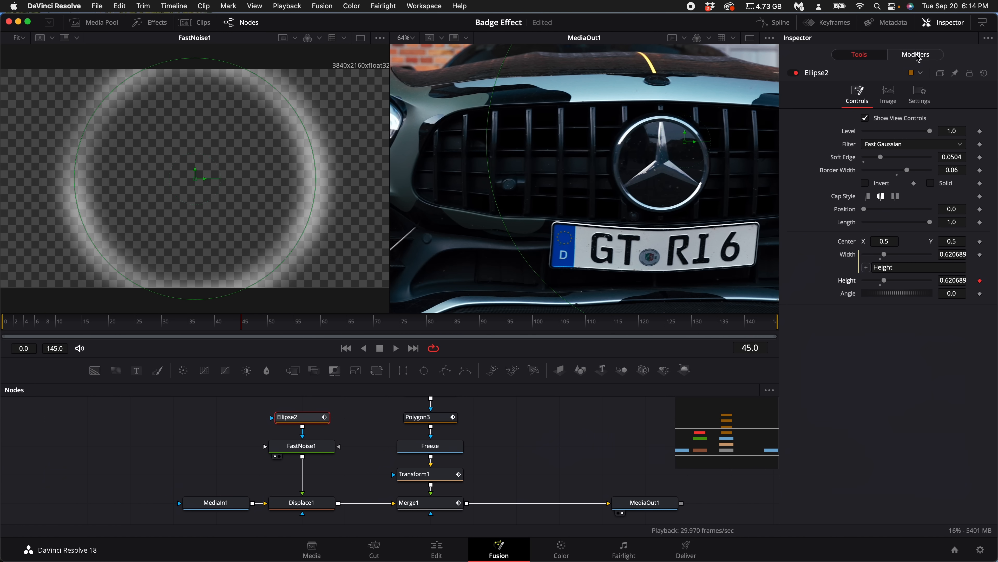
- Set the Anim Curves' Scale to 2.0 and Time Offset to 0.319 with the ellipse centred on the star, returning to one viewer
click(917, 55)
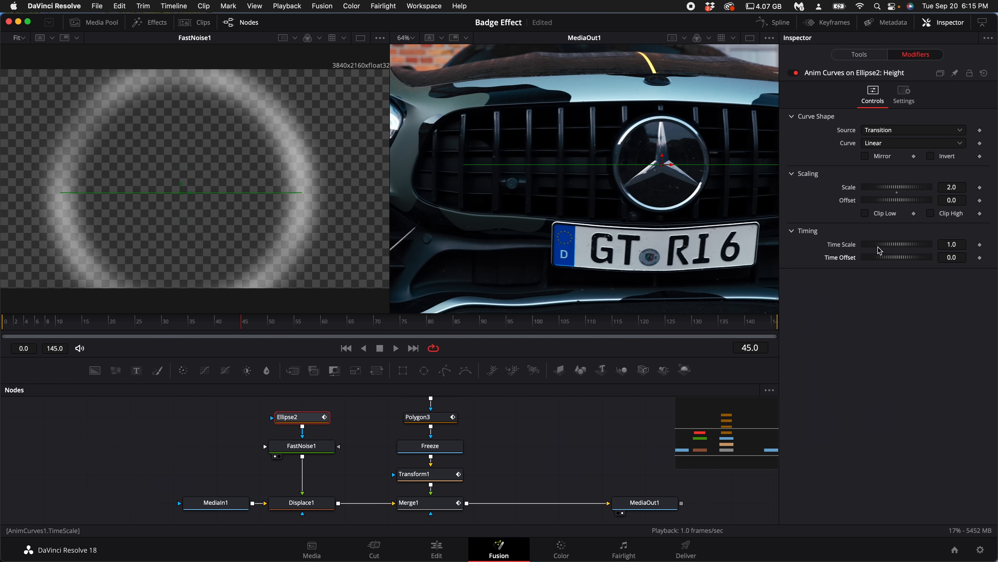
drag(896, 261, 902, 261)
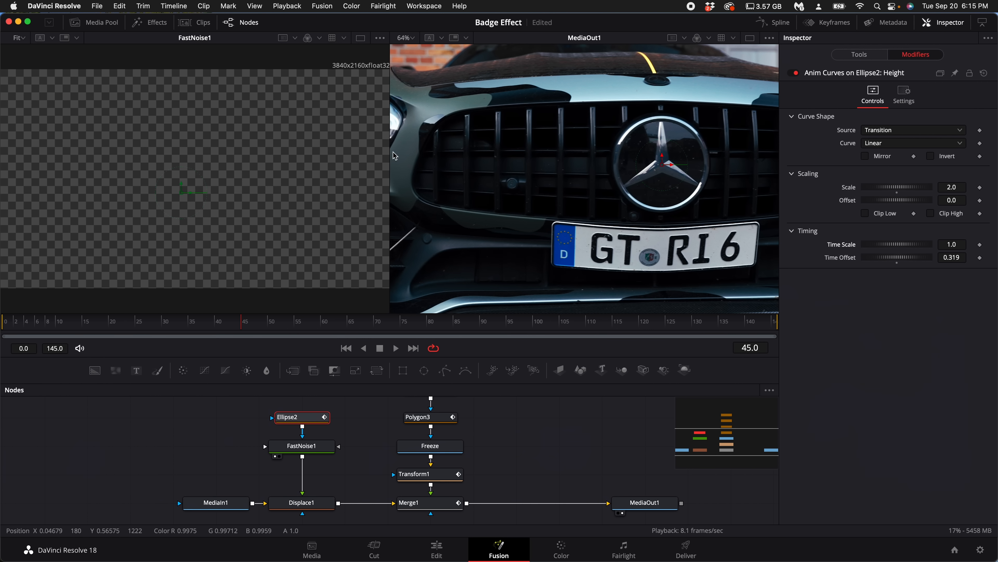
click(750, 38)
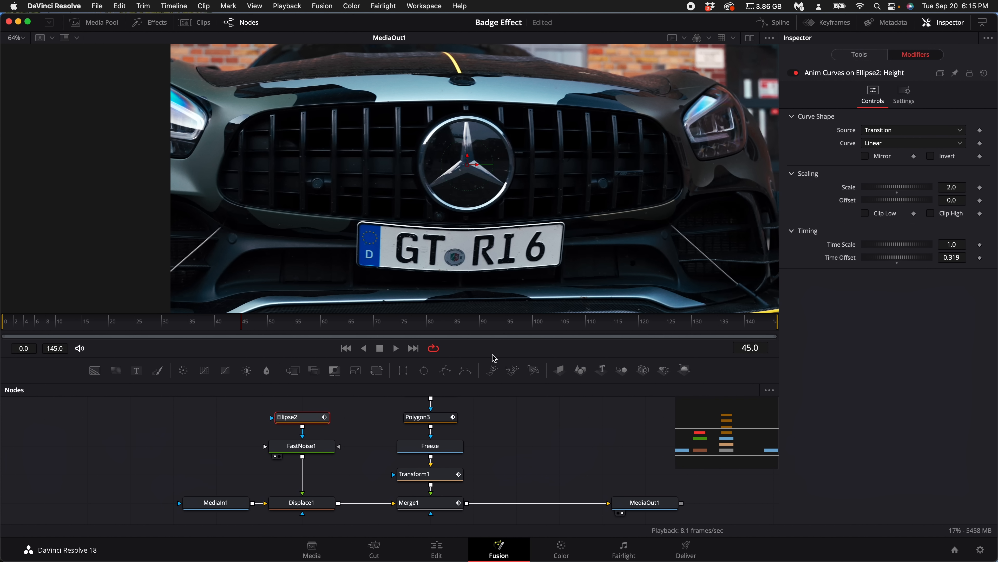
- Keyframe Ellipse2's Center at frame 45 and reposition it at several further frames so the ring follows the star on the grille
click(860, 55)
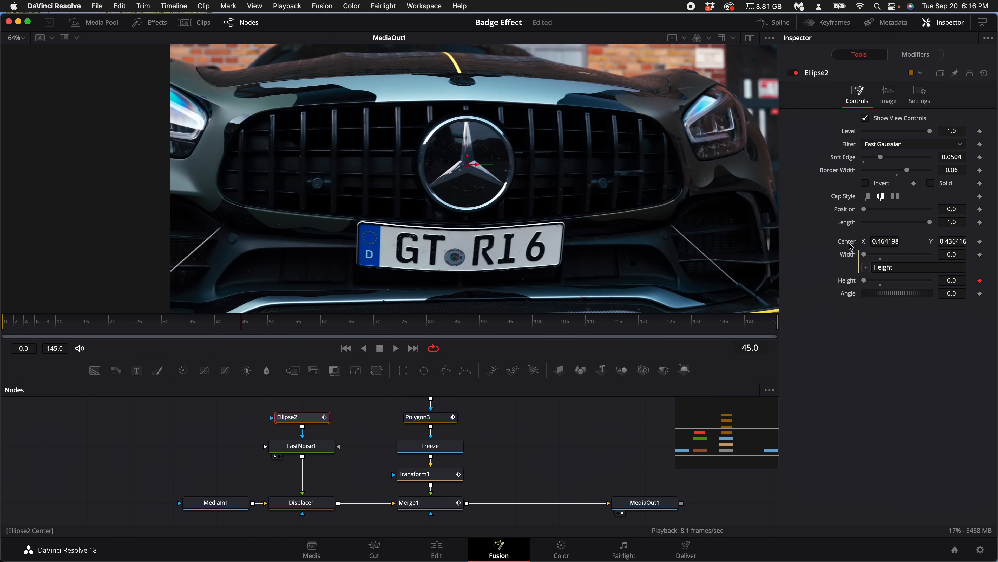
click(981, 242)
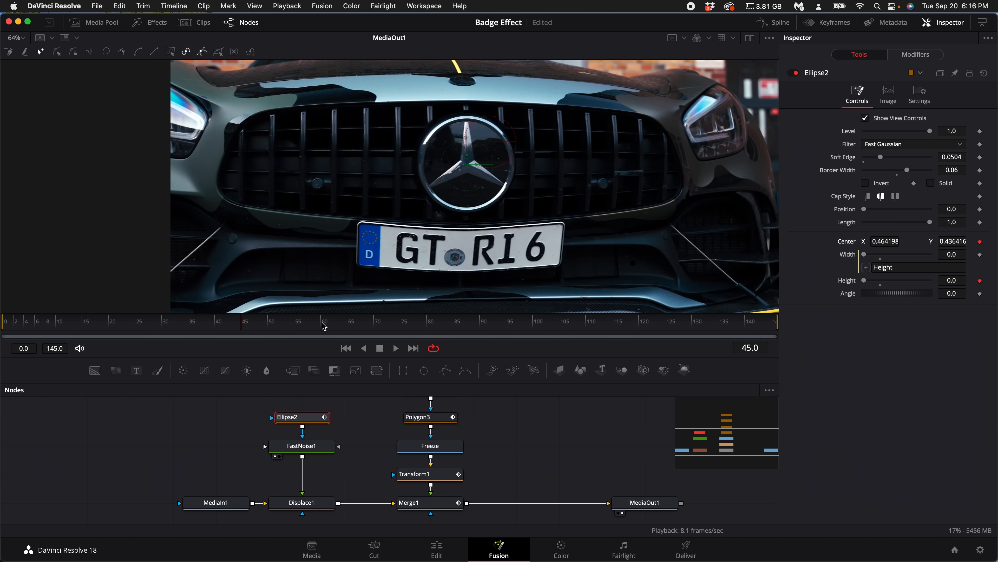
drag(244, 324, 305, 325)
drag(466, 165, 454, 166)
drag(305, 323, 395, 323)
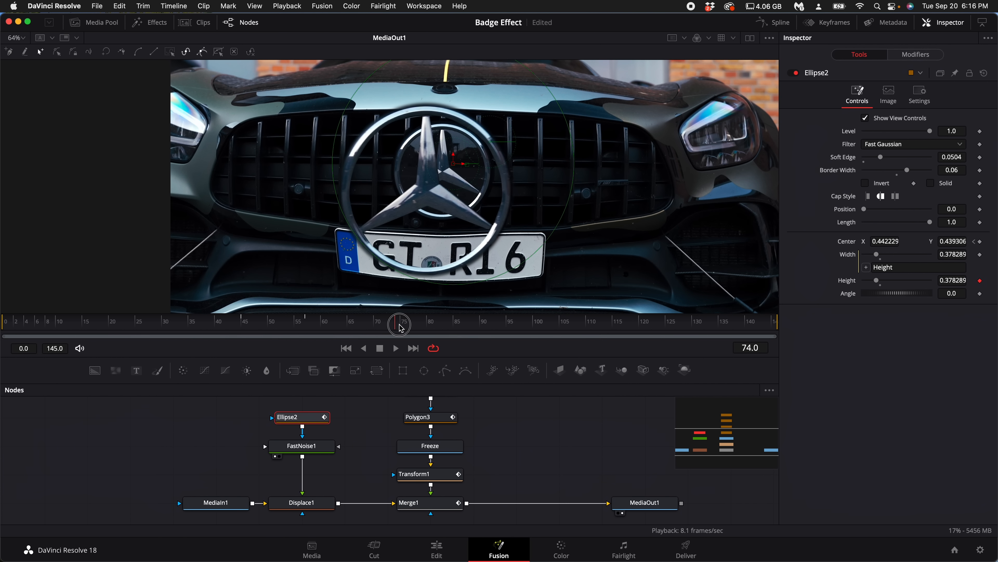
drag(455, 165, 444, 175)
drag(395, 323, 486, 327)
drag(443, 172, 429, 180)
drag(475, 327, 576, 326)
drag(430, 179, 417, 190)
drag(596, 323, 632, 329)
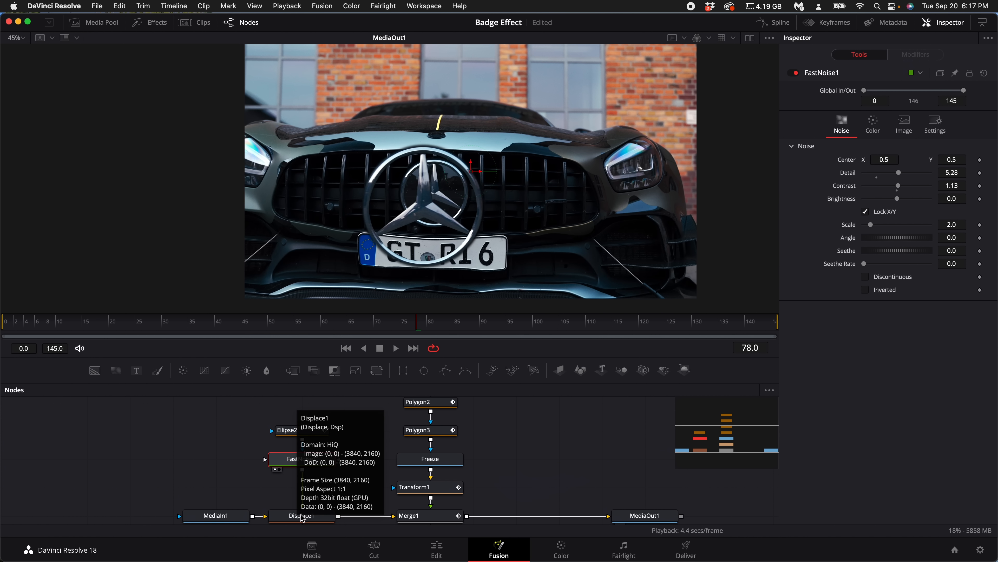
- Set Displace1's Refraction Strength to 0.38 and play back the distortion from around frame 50
click(297, 516)
scroll(311, 476, down, 1)
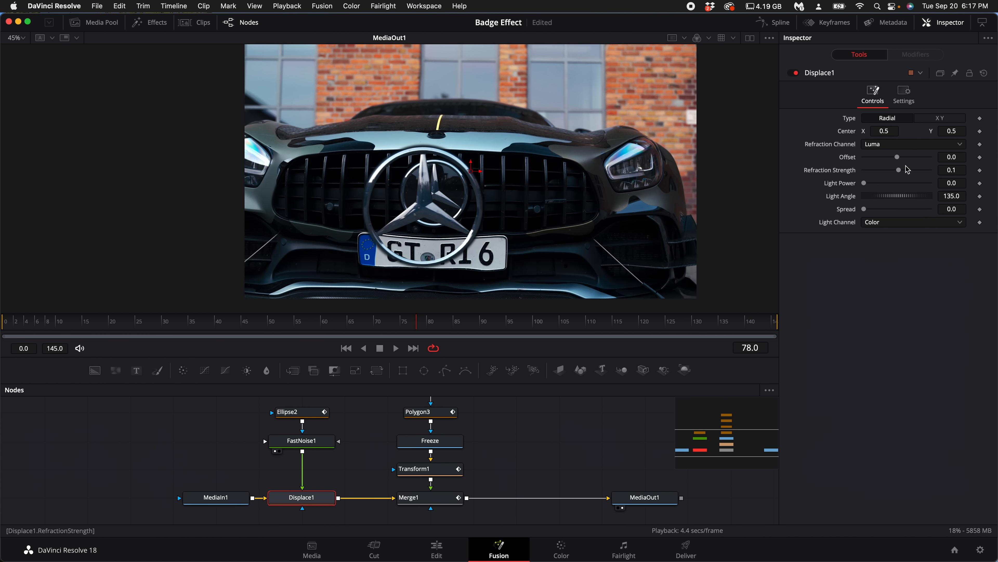
drag(902, 173, 904, 171)
drag(358, 324, 283, 325)
key(space)
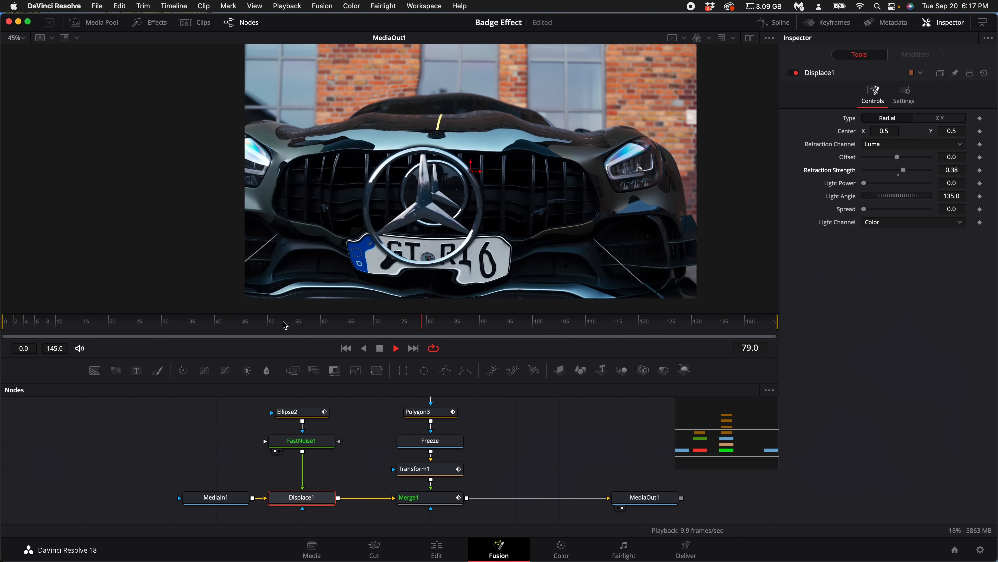
key(space)
- Select Transform1 and scrub from frame 60 to 70, examining the original badge behind the enlarged star
scroll(385, 467, up, 1)
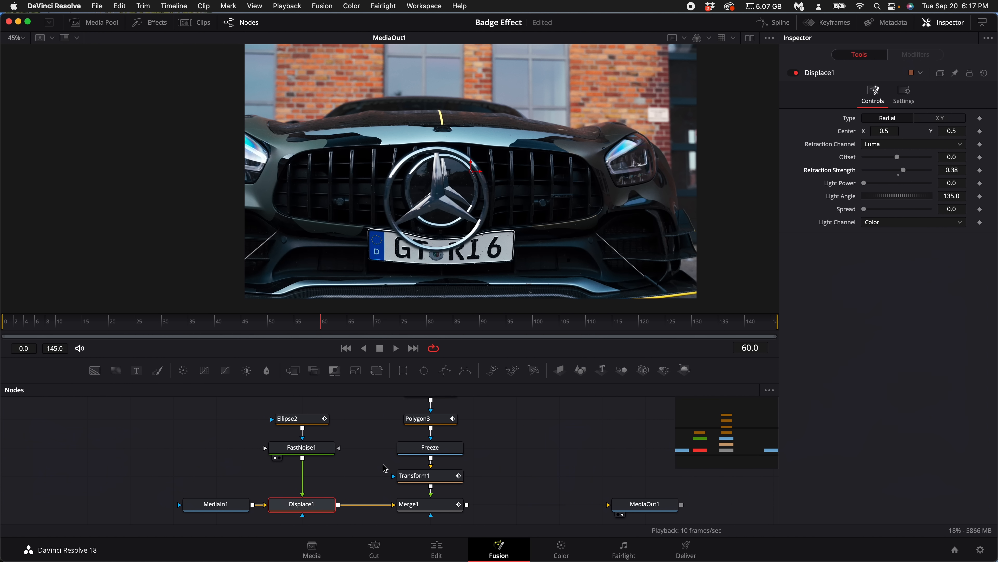
scroll(445, 452, up, 3)
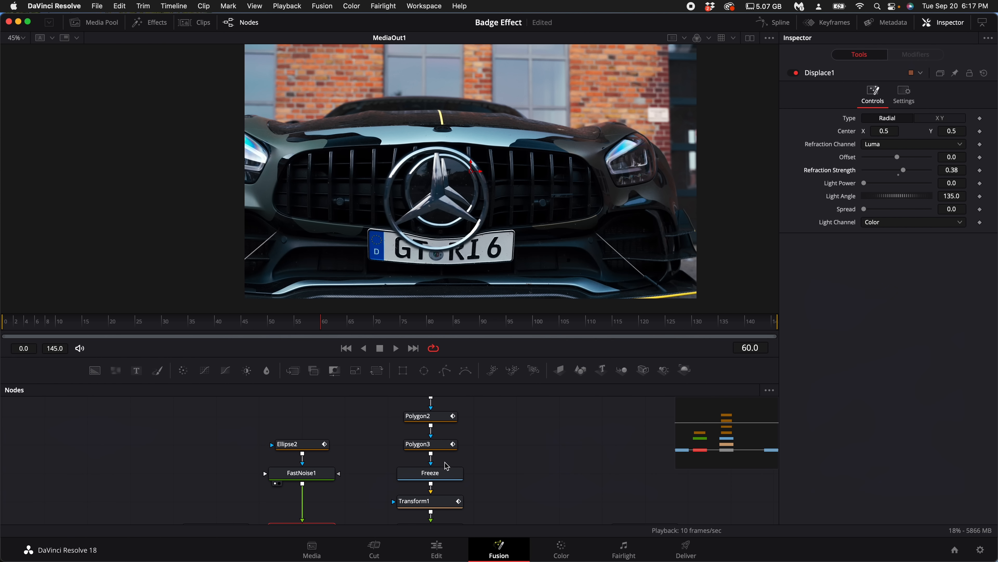
scroll(447, 476, down, 3)
click(440, 475)
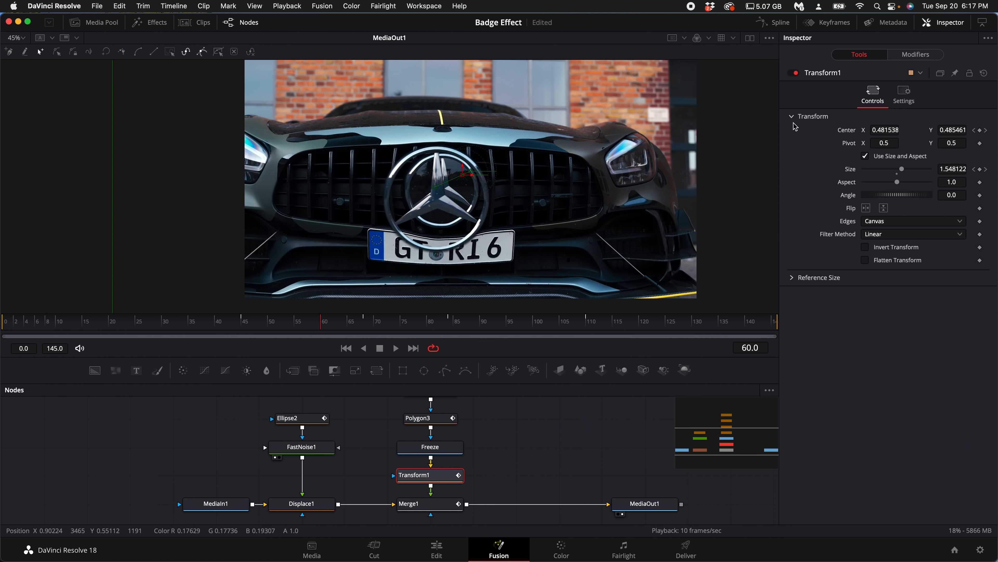
drag(340, 320, 374, 321)
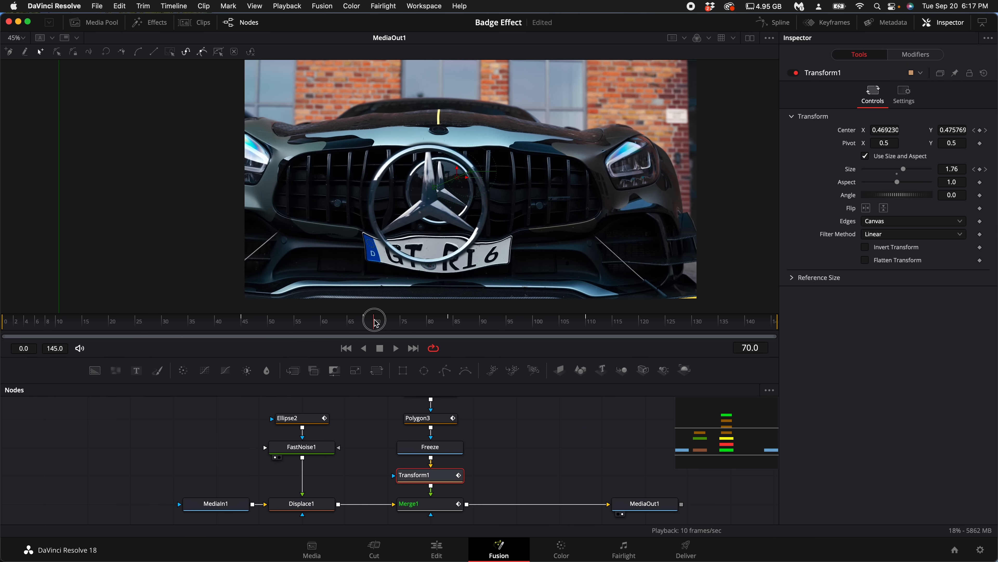
drag(460, 179, 472, 165)
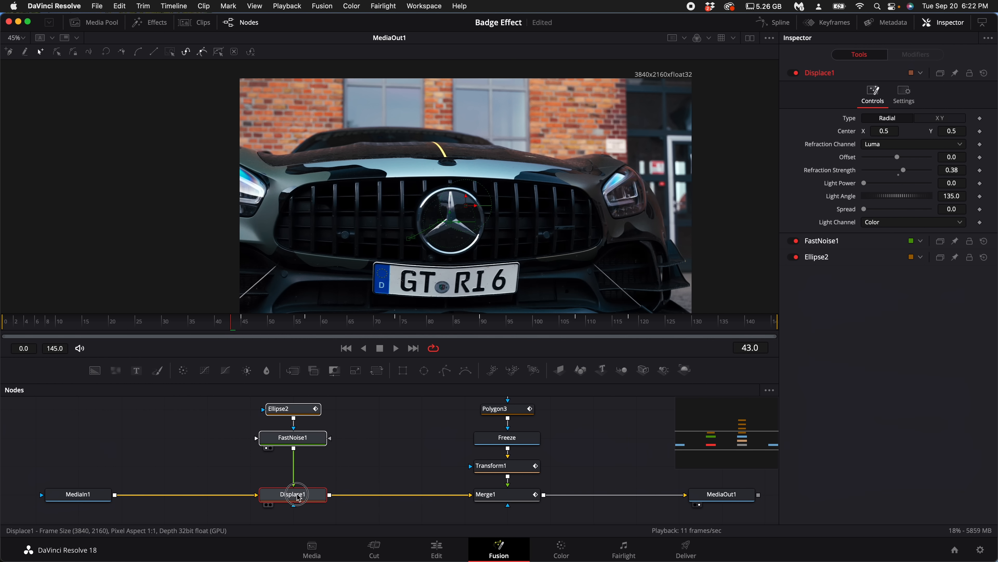
- Move Displace1 with its FastNoise1 and Ellipse2 branch away from MediaIn1, and insert a Merge node right after MediaIn1
drag(298, 497, 341, 497)
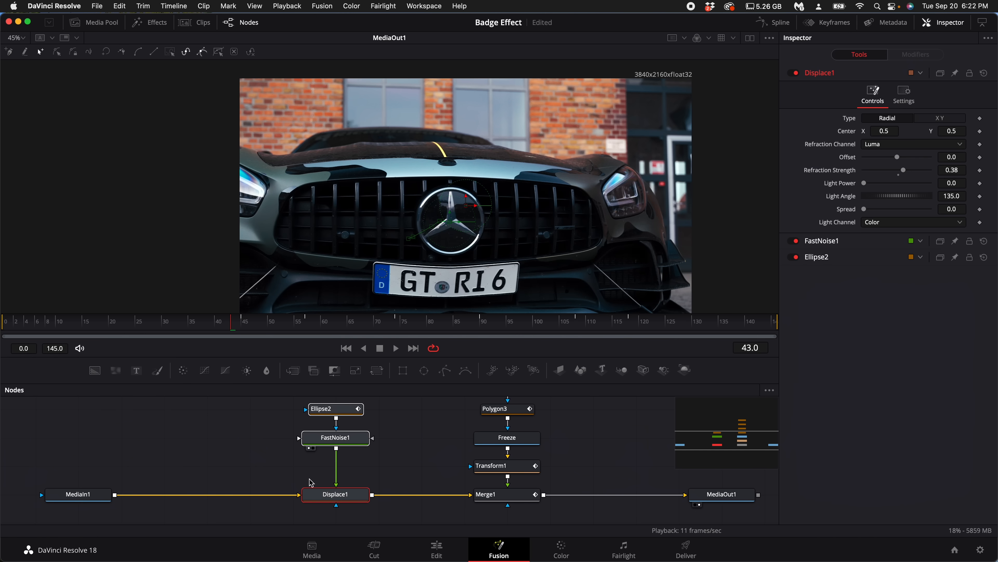
click(84, 492)
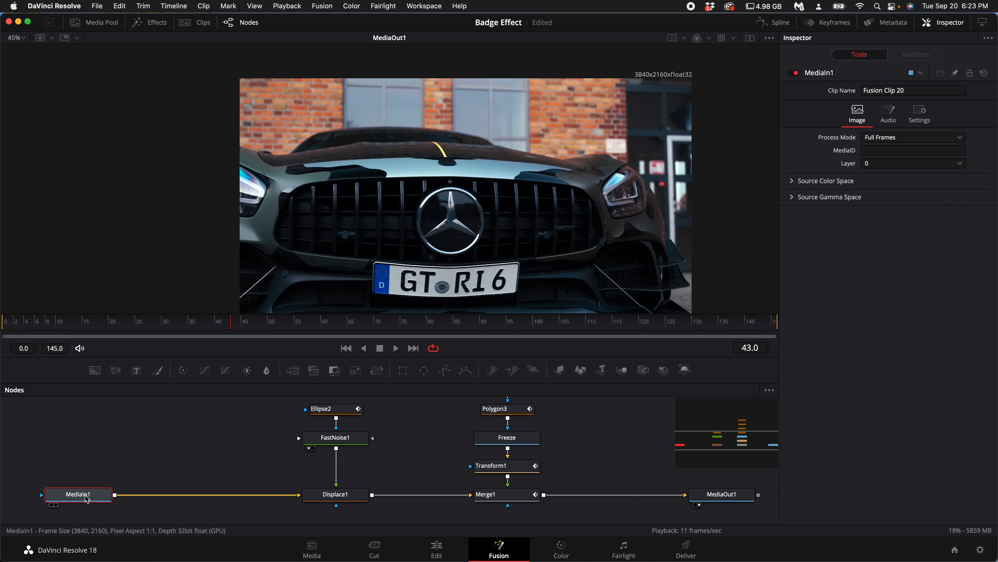
key(shift+space)
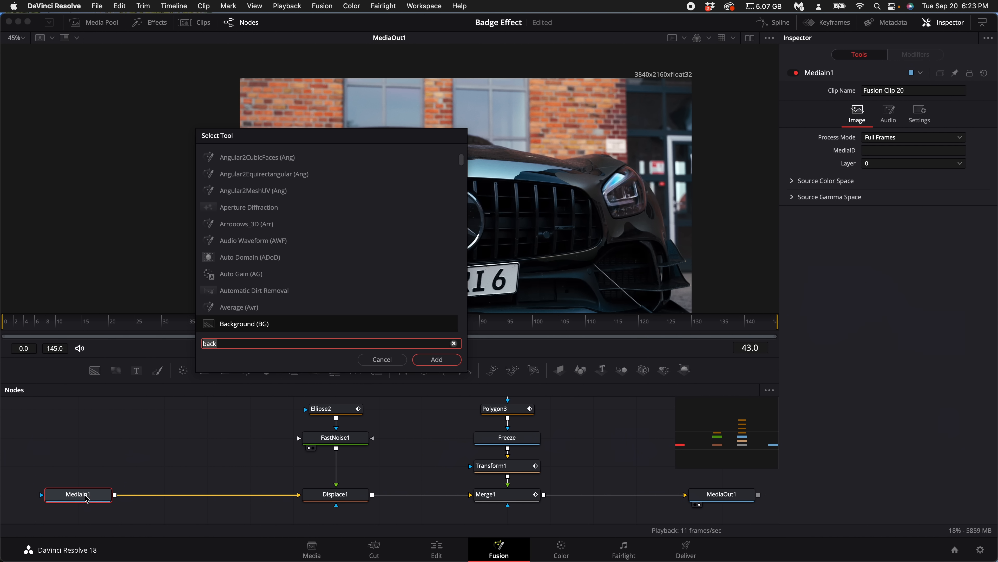
text(merge)
key(Return)
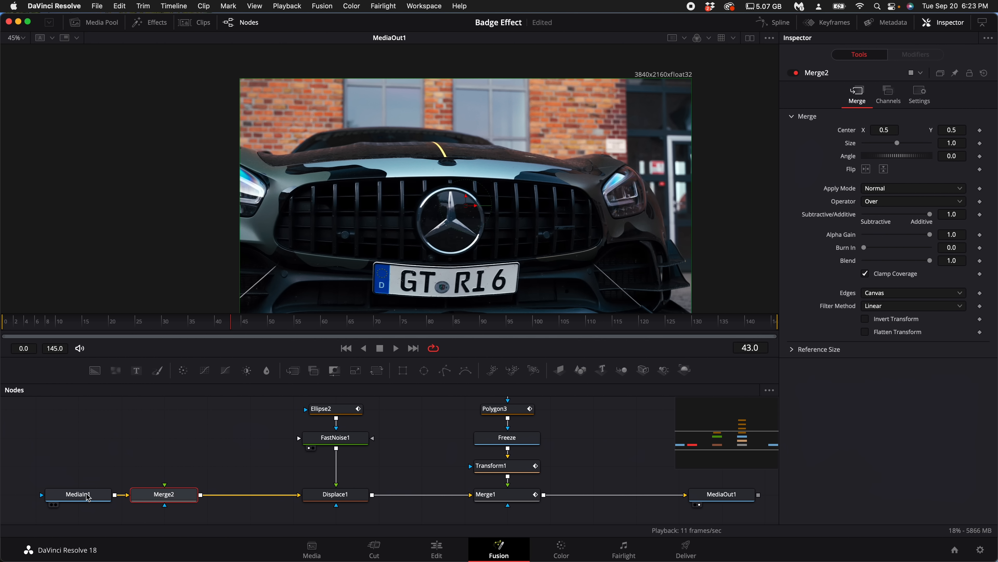
- Add a Background node above Merge2 and connect it as Merge2's foreground
click(220, 430)
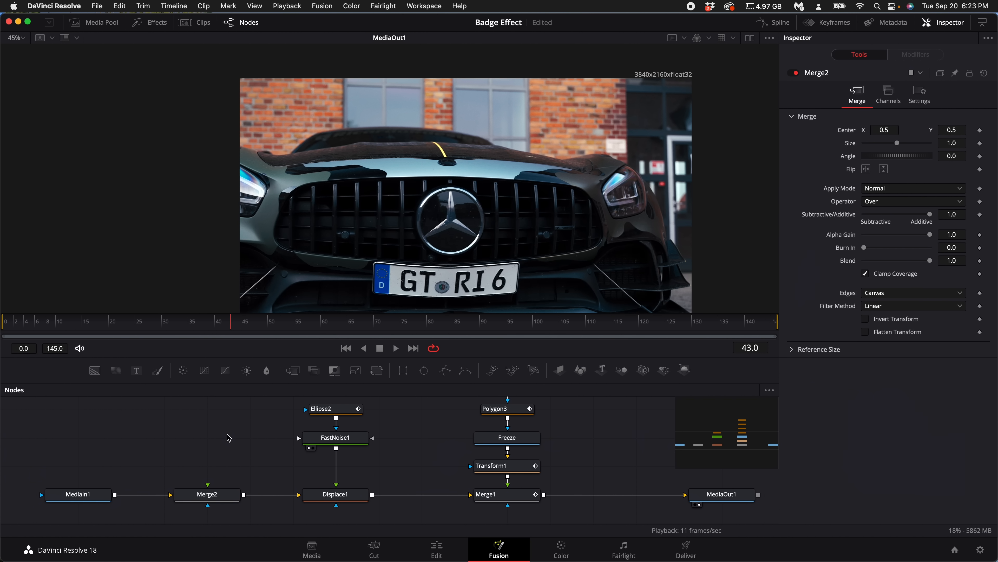
key(shift+space)
text(backg)
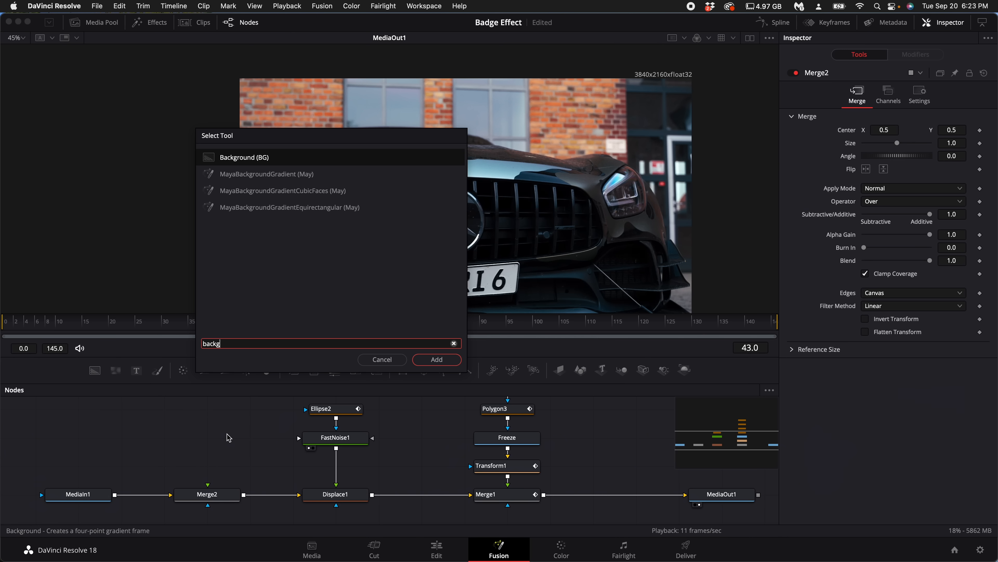
key(Return)
drag(244, 438, 208, 492)
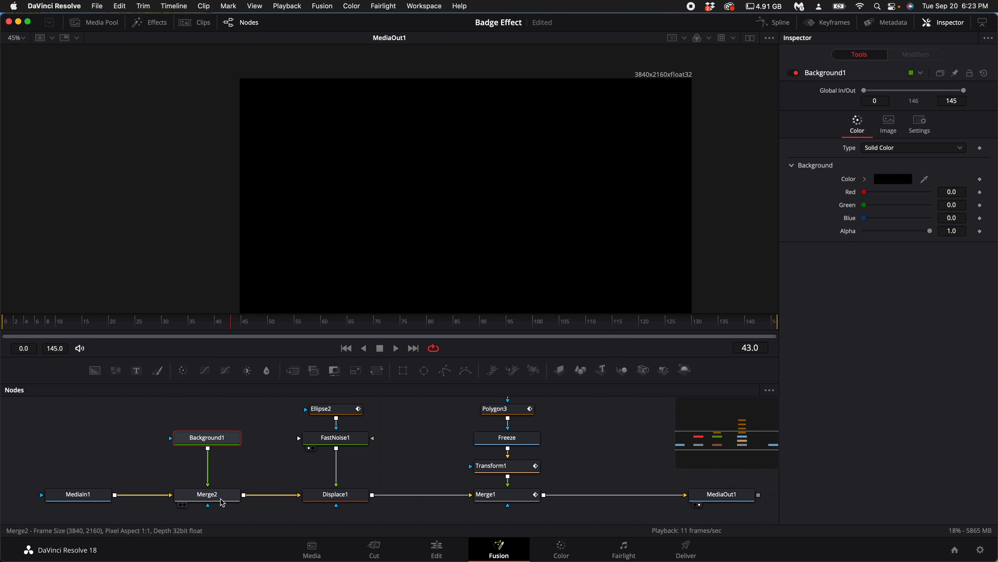
- Mask Merge2 with an ellipse about 0.151 wide and 0.145 high, centred on the original badge at about 0.461, 0.441
click(209, 494)
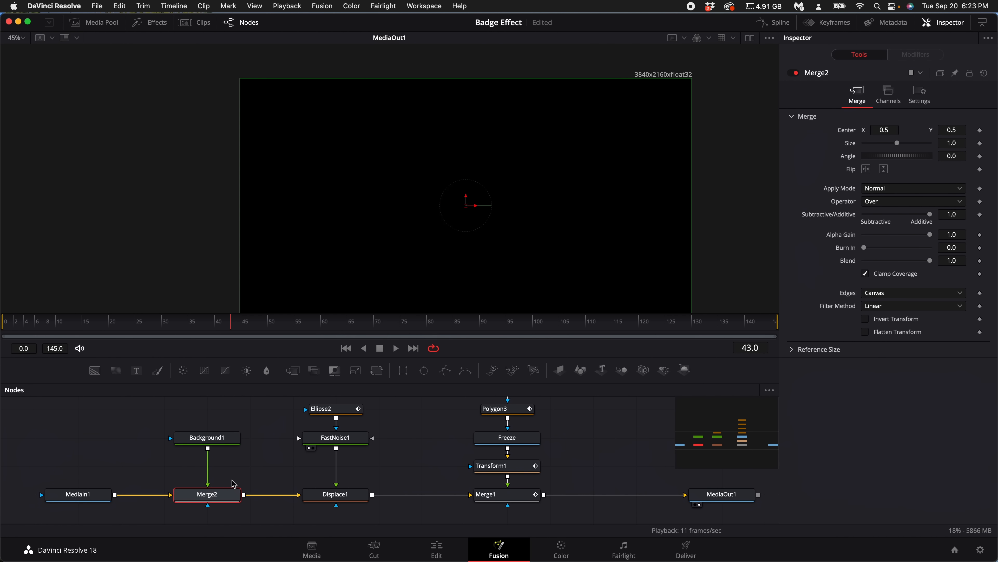
click(424, 370)
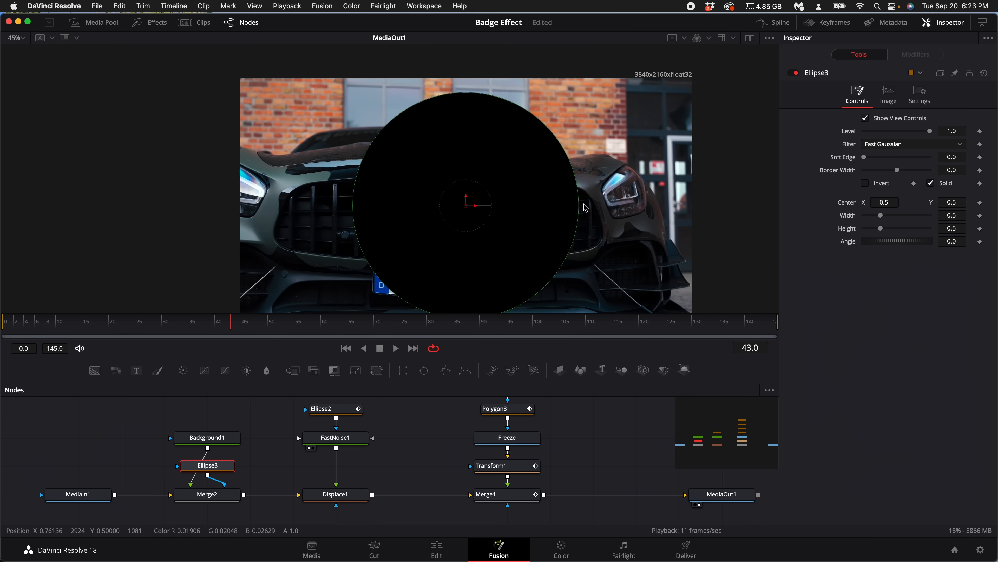
drag(582, 204, 508, 212)
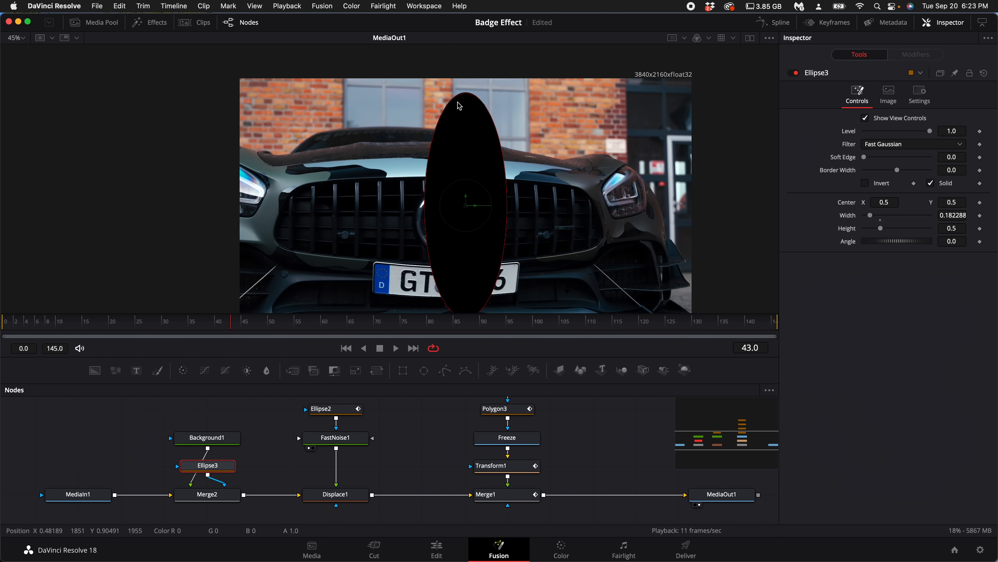
drag(466, 96, 467, 166)
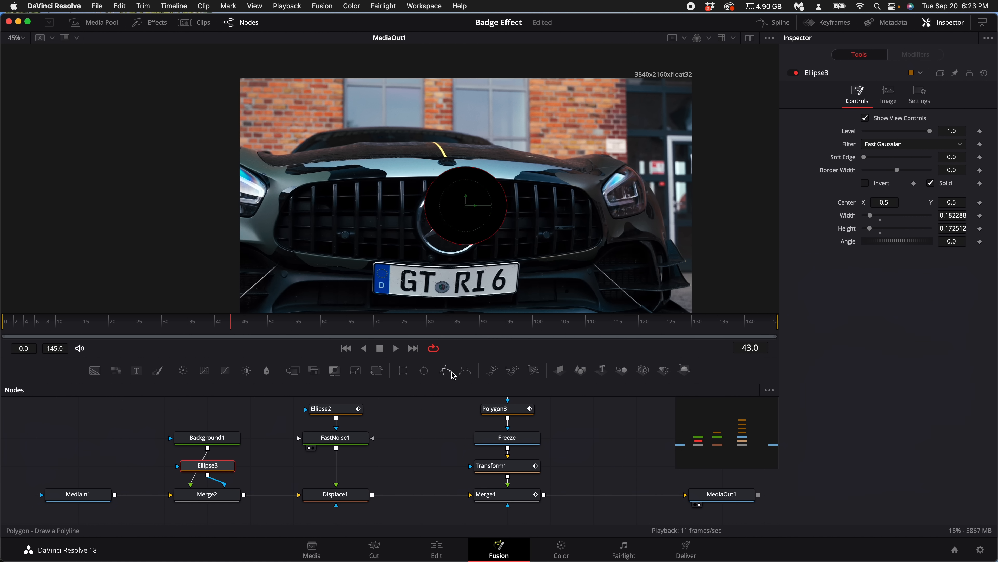
drag(468, 207, 451, 224)
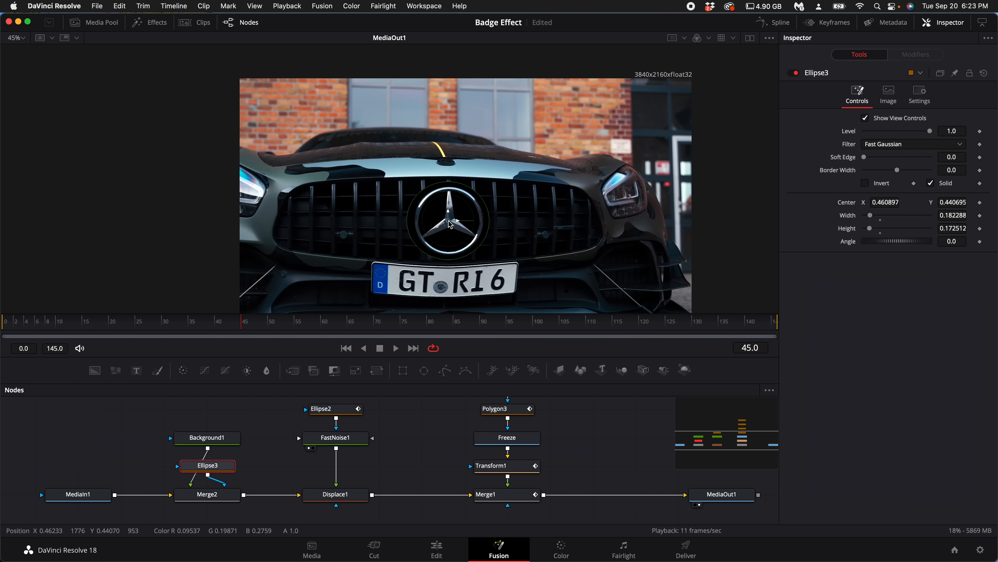
scroll(449, 221, up, 2)
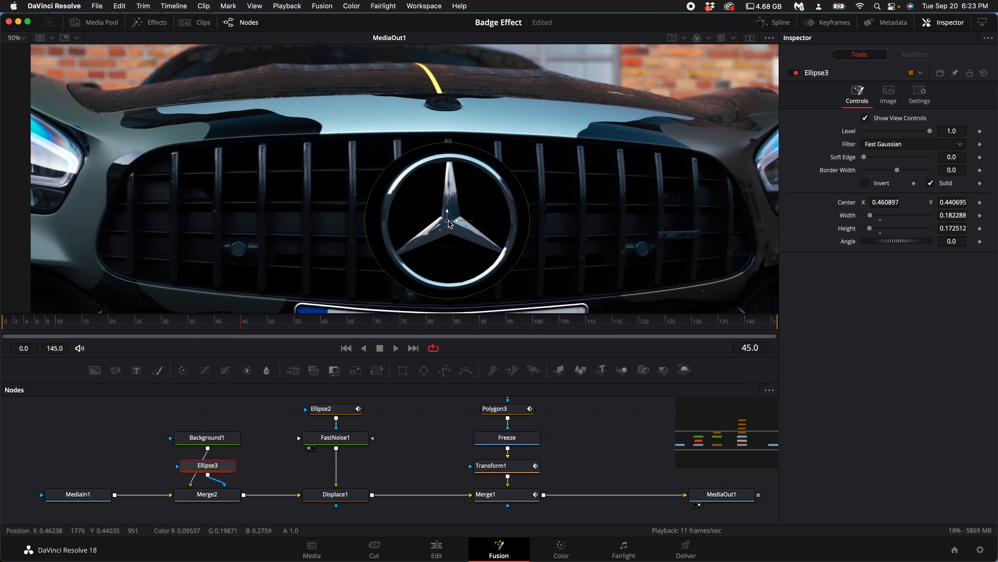
drag(366, 223, 377, 223)
drag(451, 146, 452, 159)
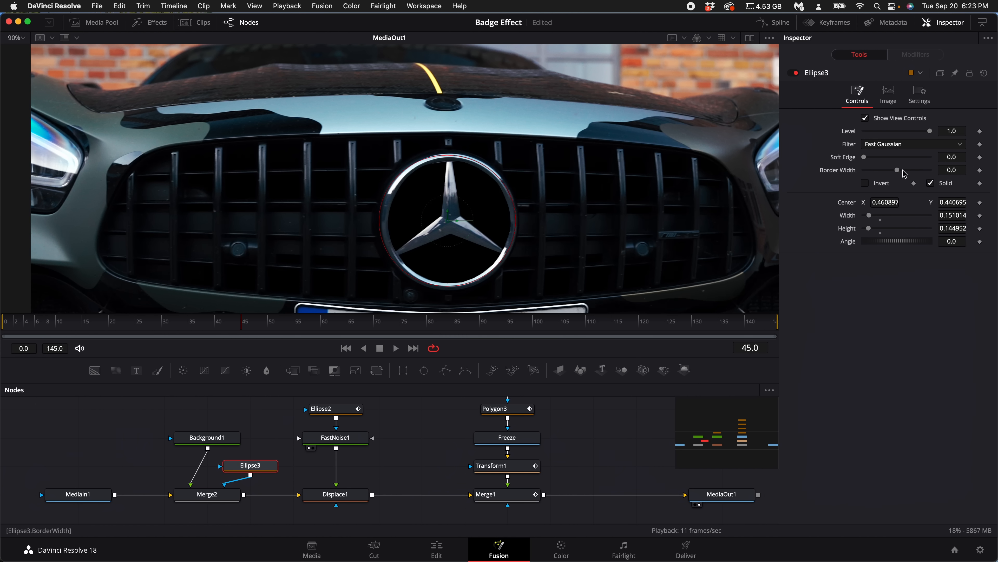
- Keyframe Ellipse3's Level and Center at frame 45, with Level set to 0.0
click(980, 132)
click(980, 202)
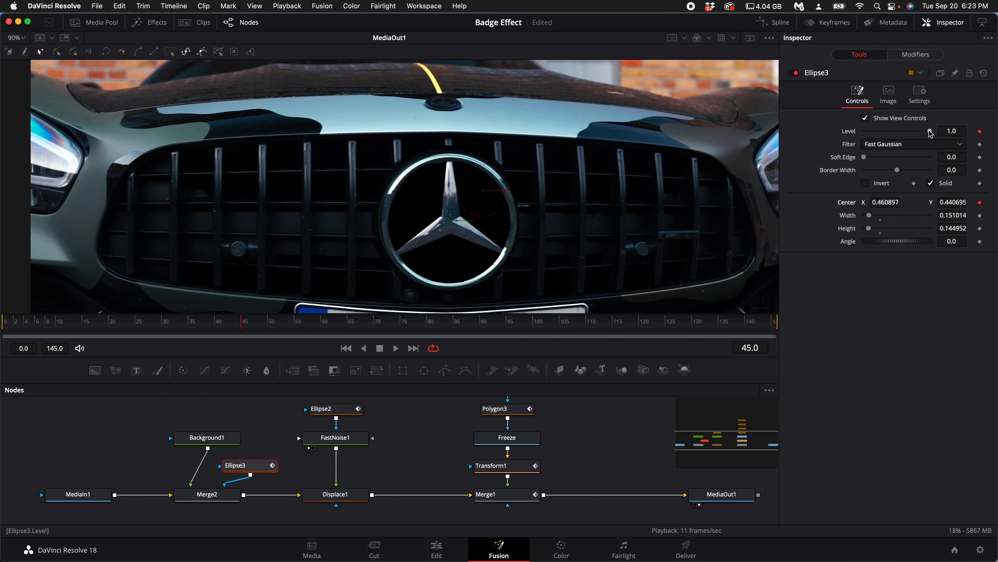
drag(930, 132, 802, 135)
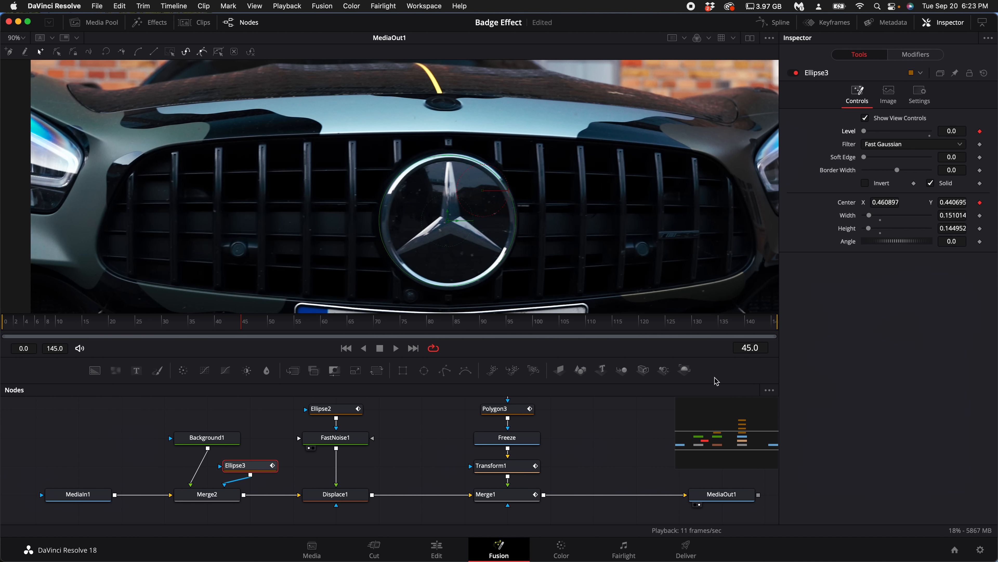
- Raise Ellipse3's Level to 1.0 at frame 50 so the black cover fades in over the badge
key(Right)
key(Right)
key(Right)
key(Right)
key(Right)
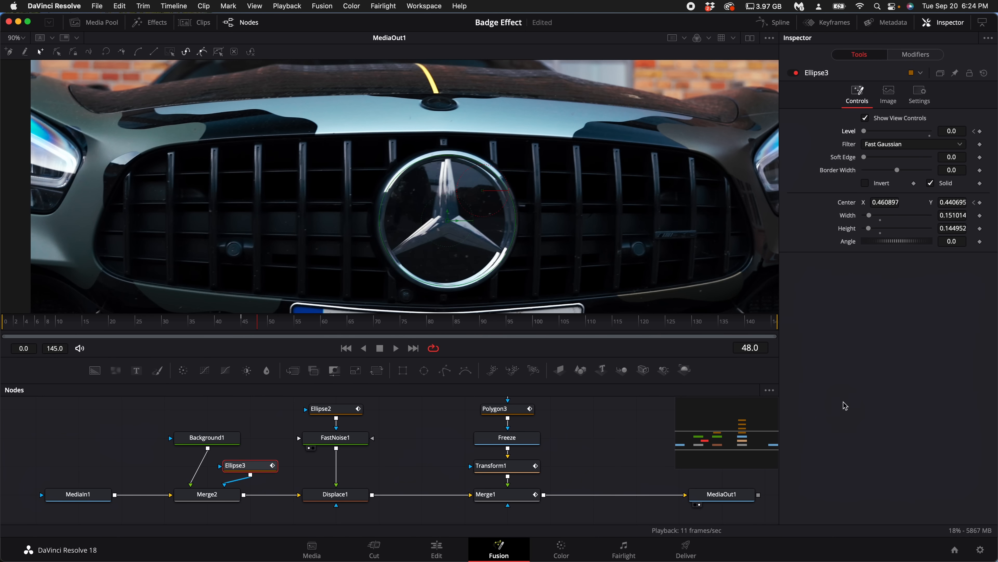
drag(867, 134, 961, 140)
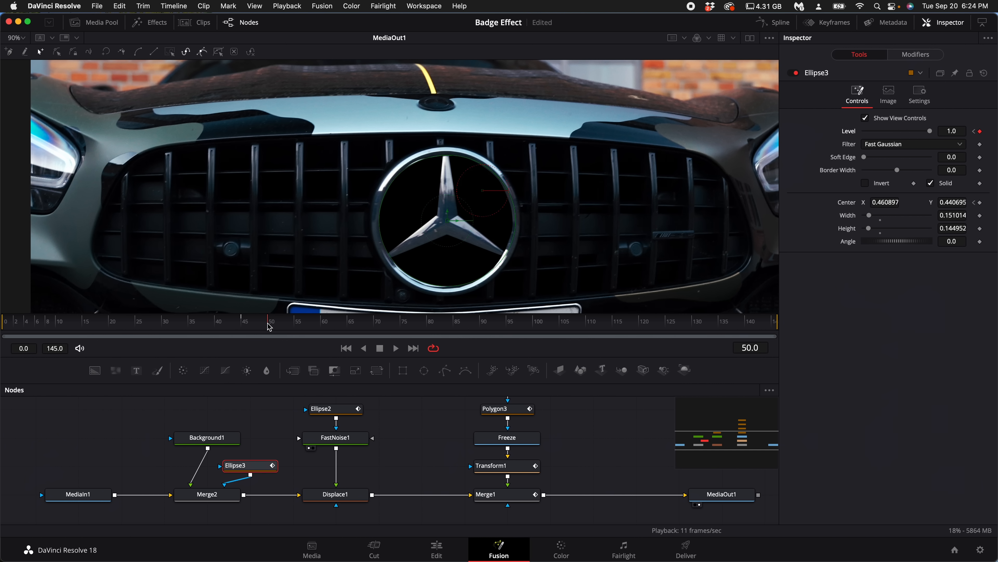
- Reposition Ellipse3 over the original badge at frames 62, 79 and beyond, and lower its Level near frame 111
drag(275, 325, 331, 323)
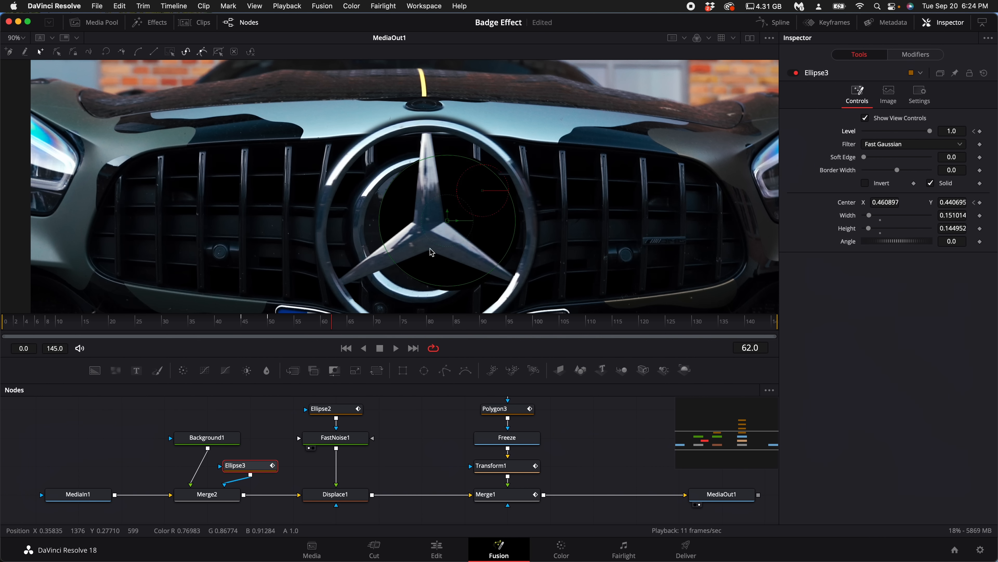
drag(449, 222, 429, 227)
drag(345, 324, 422, 323)
drag(425, 224, 407, 235)
click(423, 322)
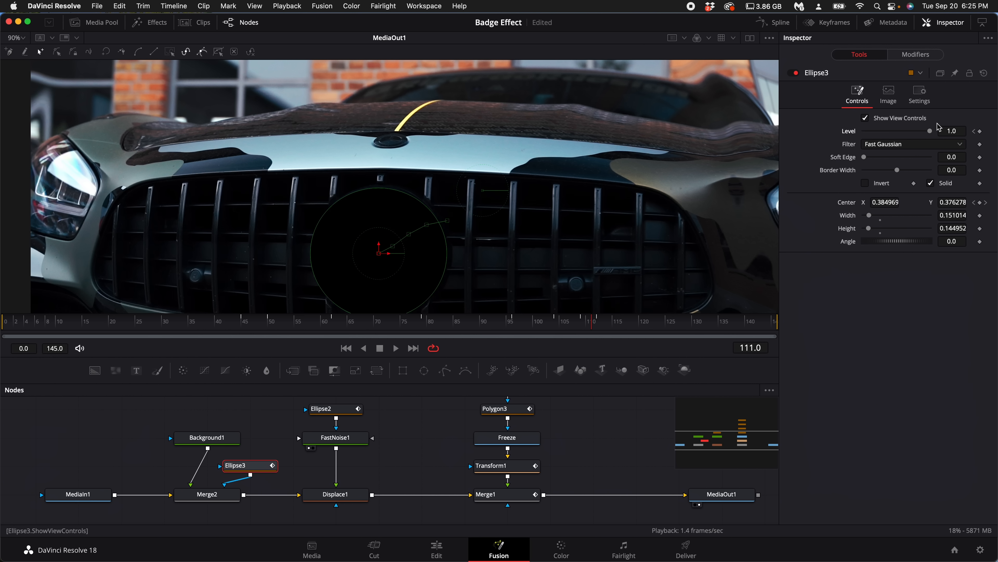
drag(931, 132, 871, 132)
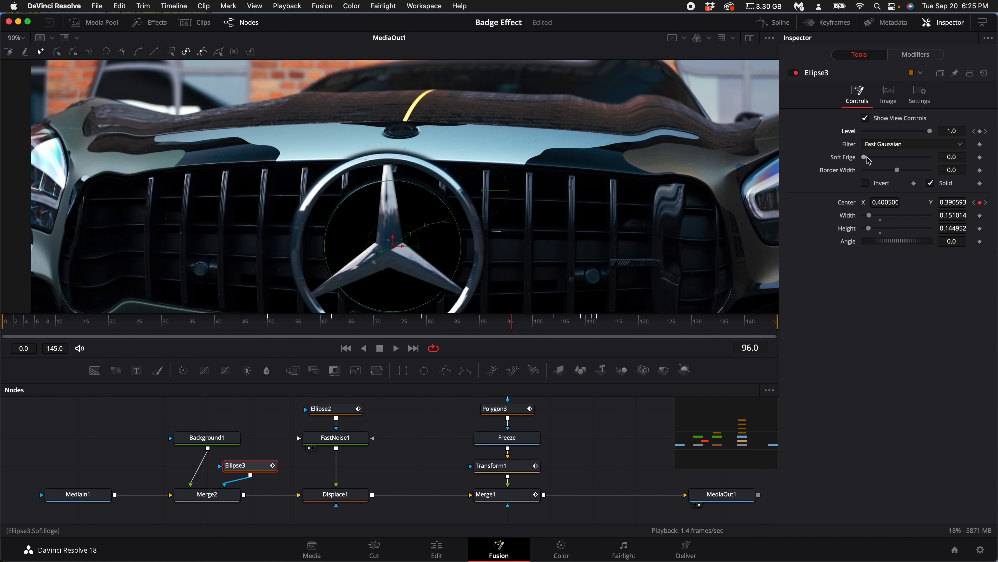
- Set Ellipse3's Soft Edge to 0.0299 and Border Width to 0.051
drag(869, 160, 873, 161)
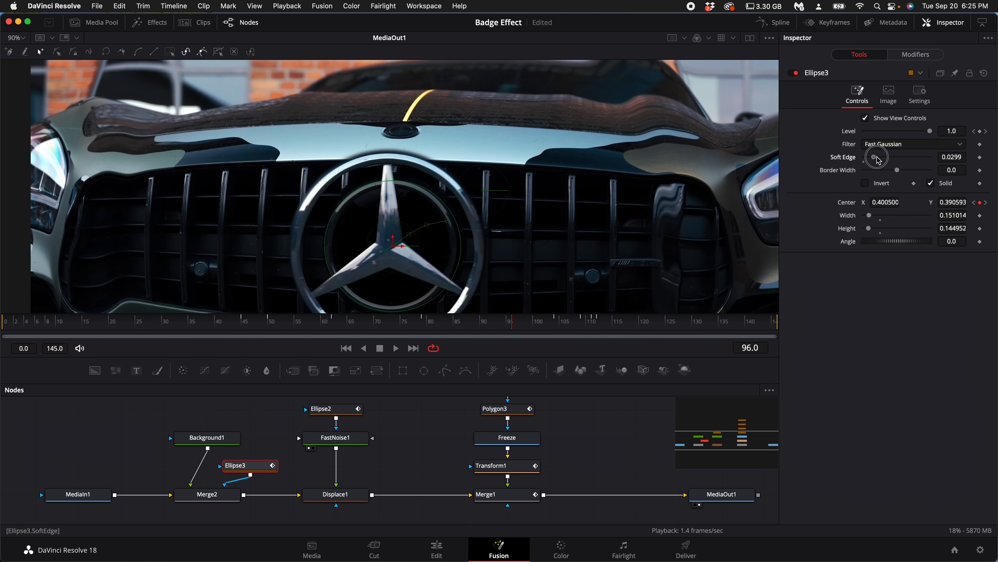
click(899, 171)
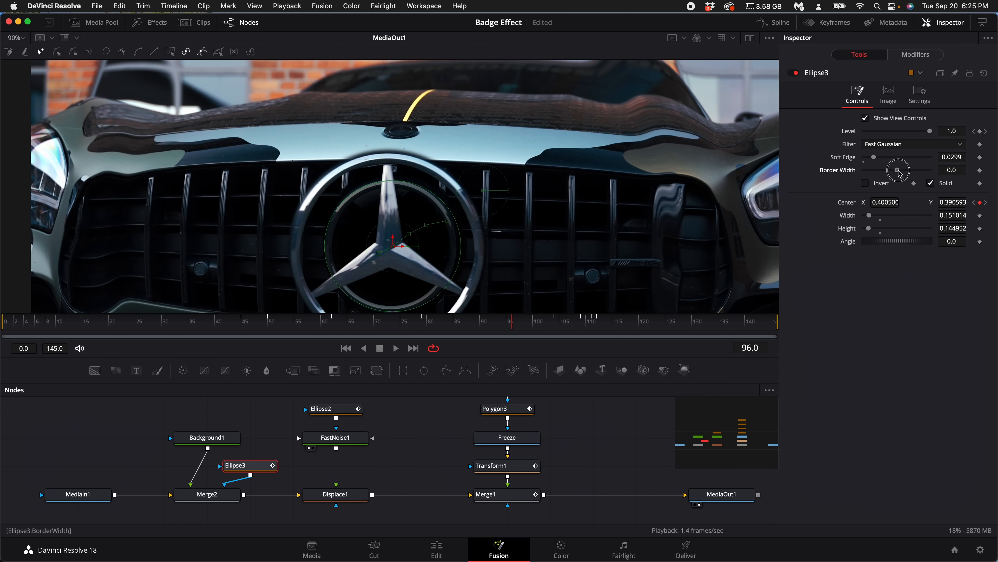
drag(901, 175, 907, 175)
- Play back the animation from around frame 42 with the whole frame in view to check the badge cover
drag(461, 325, 223, 329)
key(space)
key(space)
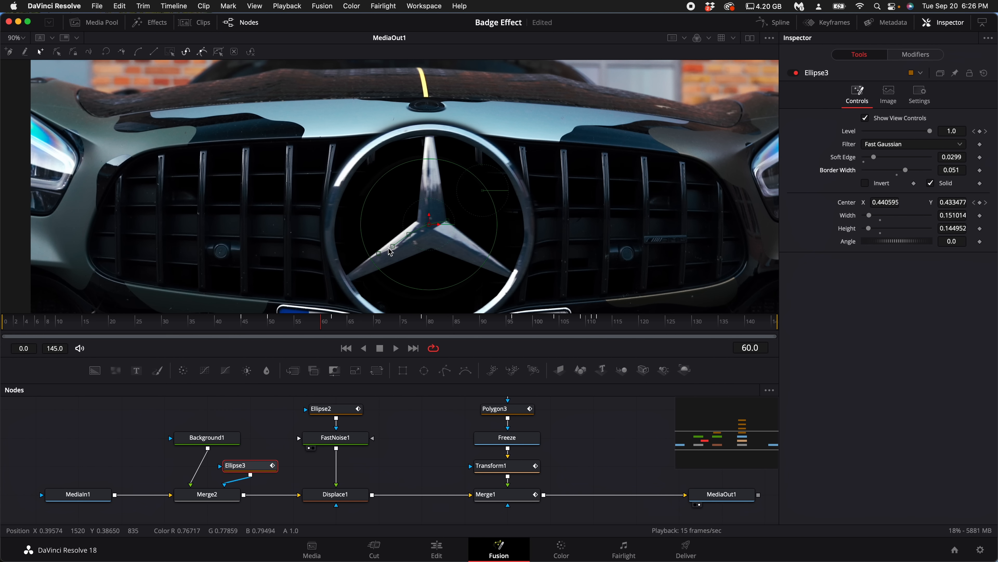
scroll(389, 253, down, 5)
key(space)
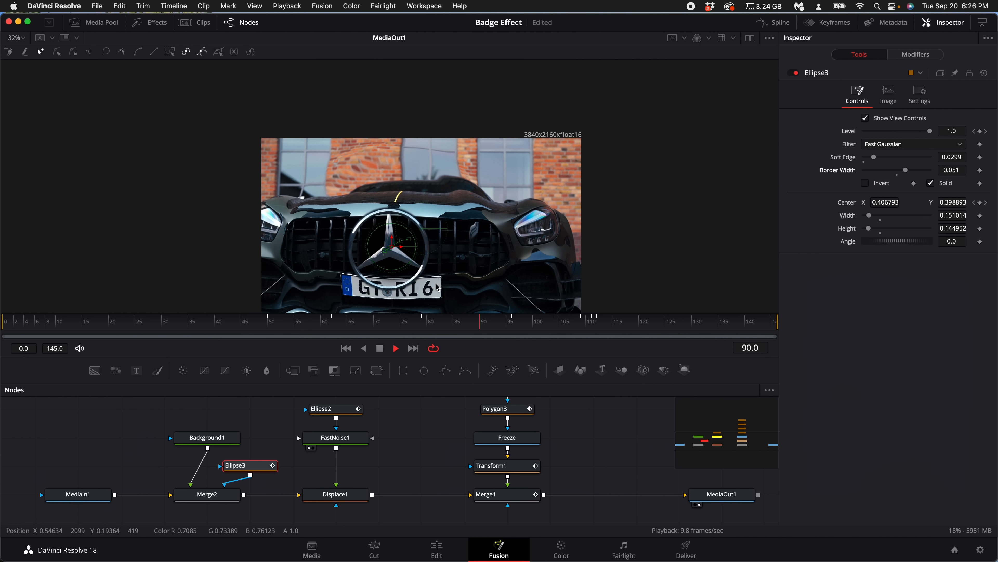
key(space)
- Move MediaIn1, Merge2, Background1 and Ellipse3 away from Displace1, and add another Merge node after Merge2
scroll(431, 425, left, 4)
drag(430, 424, 138, 521)
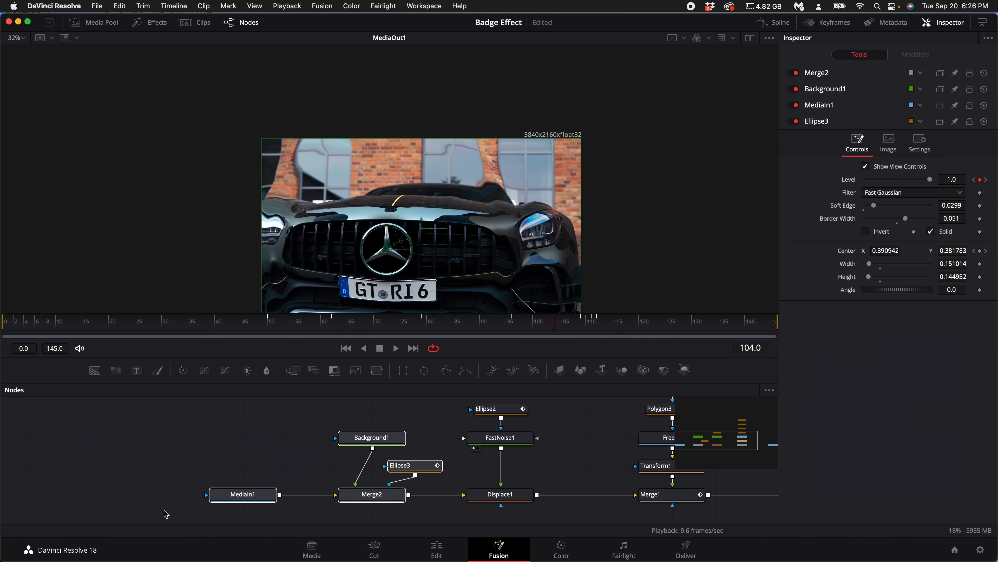
drag(386, 497, 214, 498)
click(218, 496)
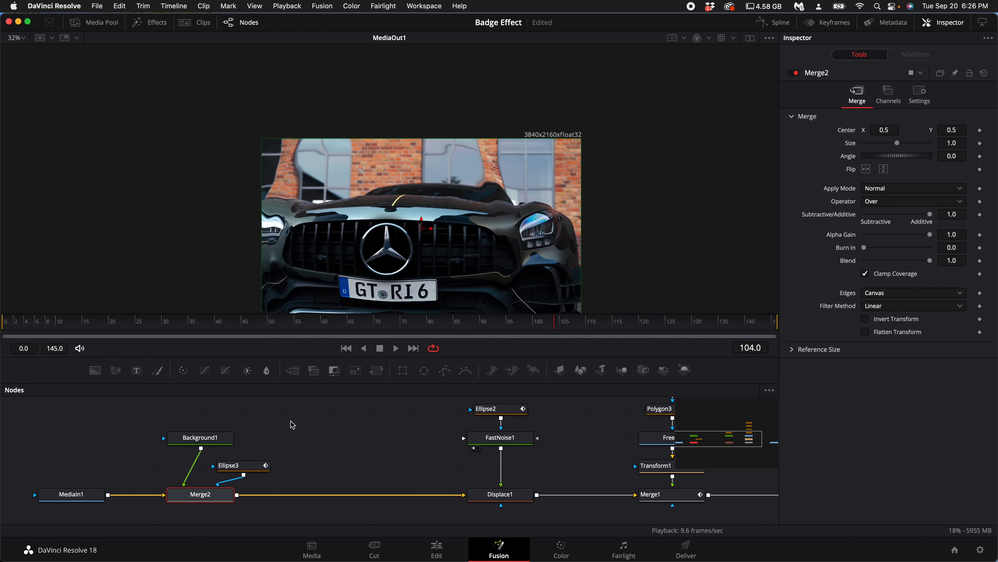
click(292, 370)
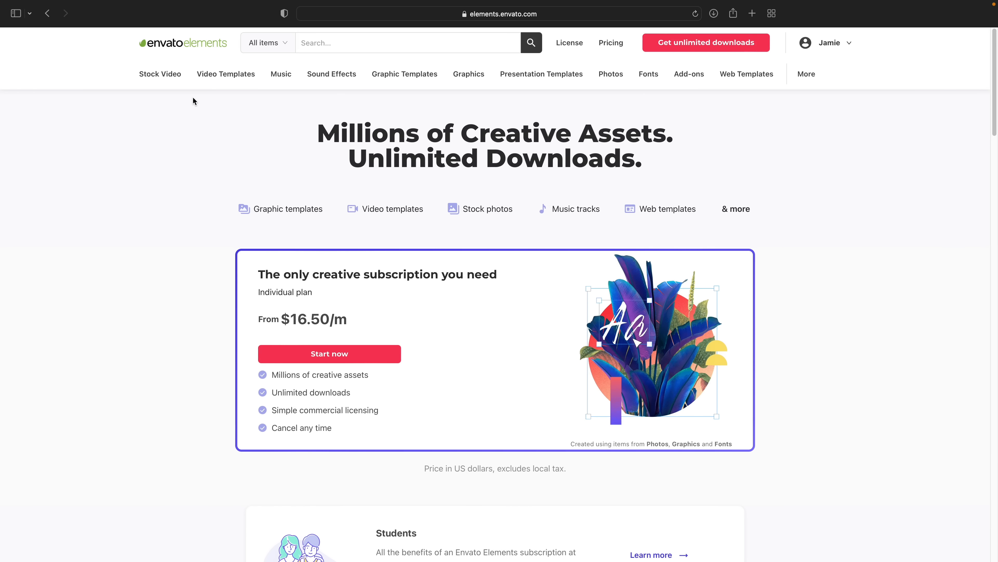
- Switch to Envato Elements in the browser and open the Motion Graphics category of stock video
mouse_move(220, 78)
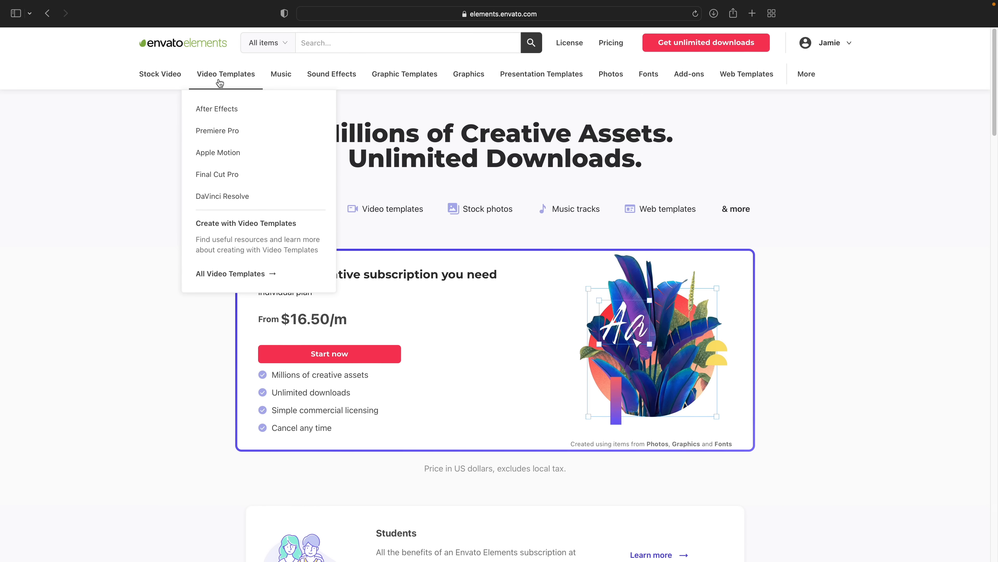
mouse_move(160, 75)
click(161, 128)
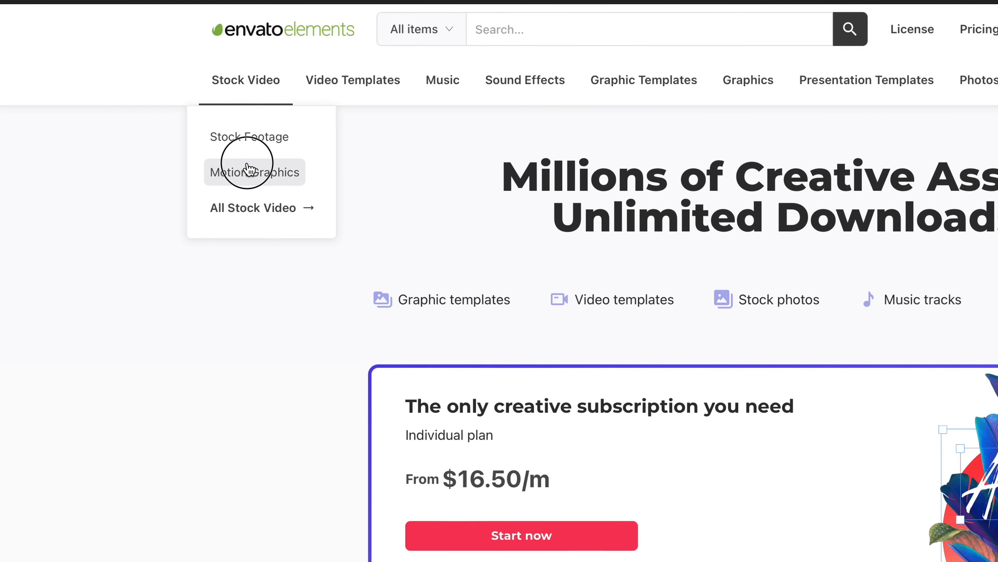
- Search the stock motion graphics for "shockwave" and browse through the resulting clips
click(567, 31)
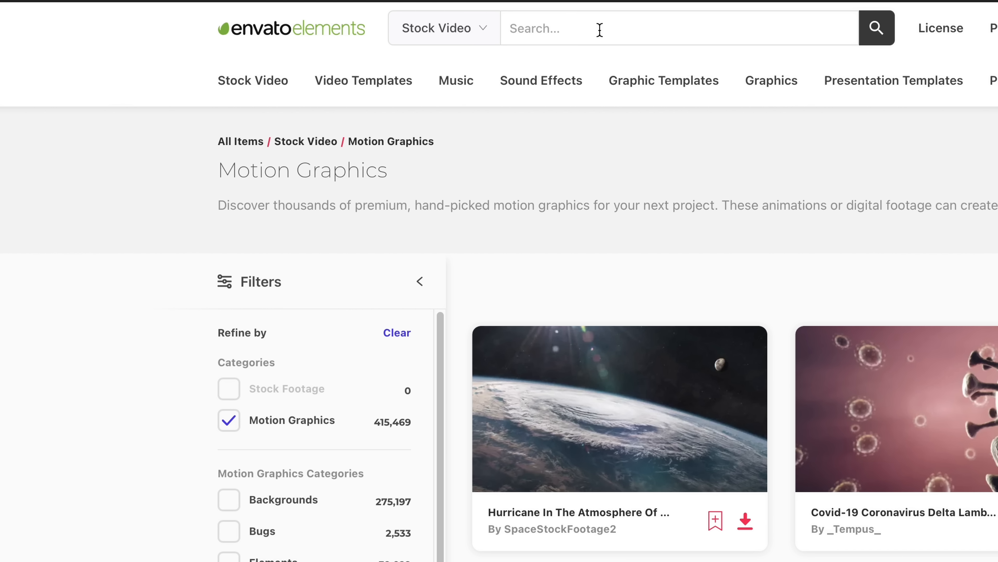
text(shockwave)
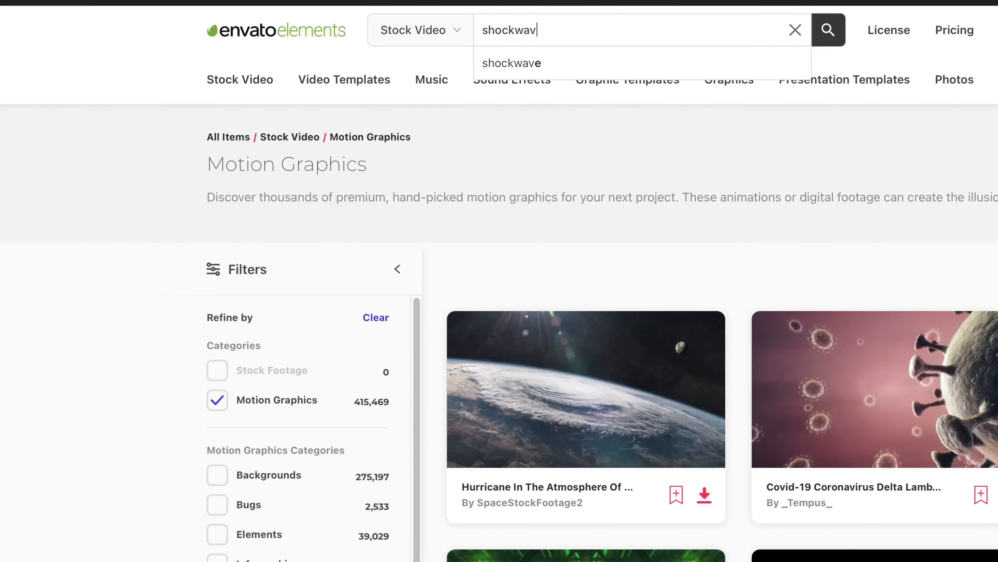
key(Return)
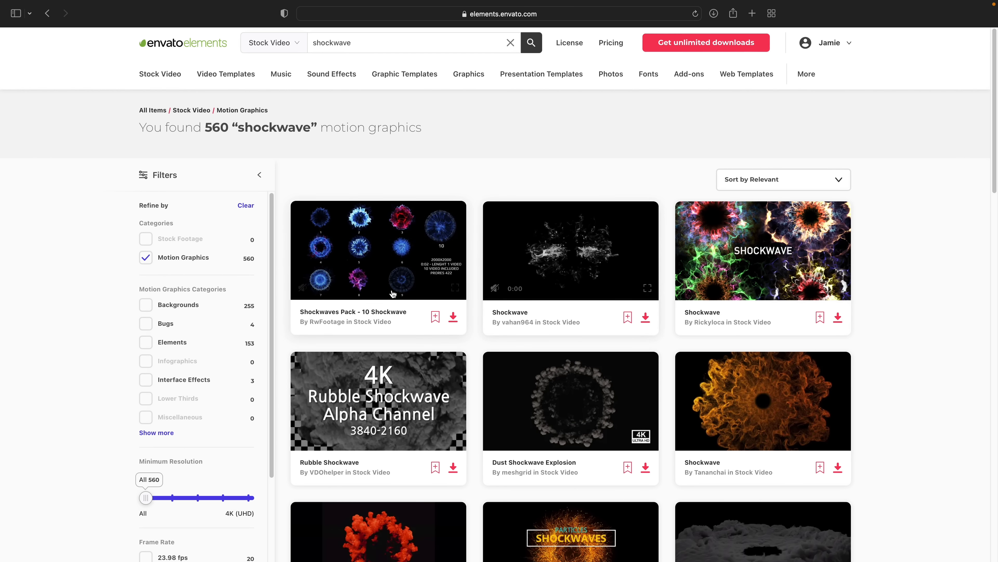
scroll(555, 401, down, 5)
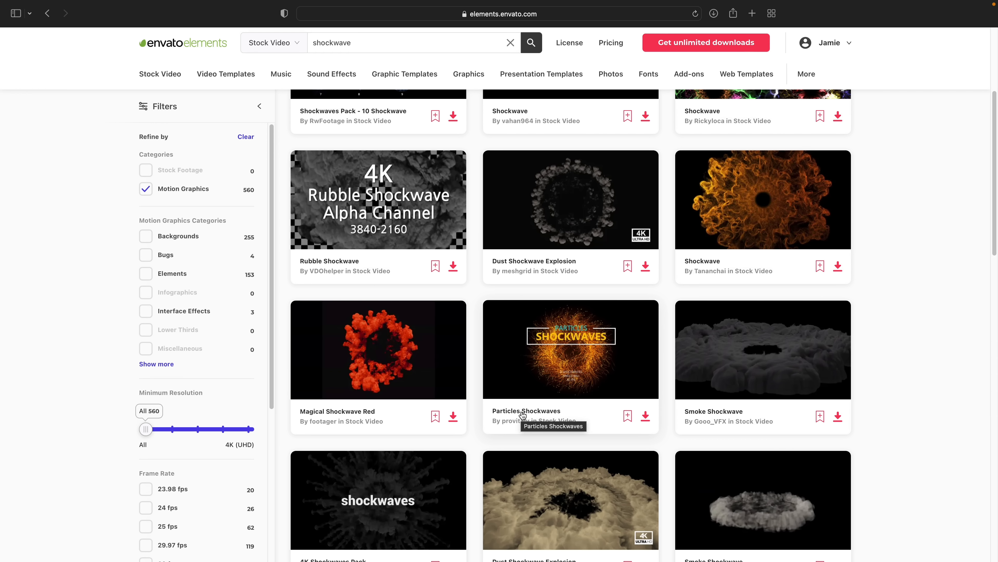
scroll(523, 415, down, 1)
scroll(696, 440, up, 10)
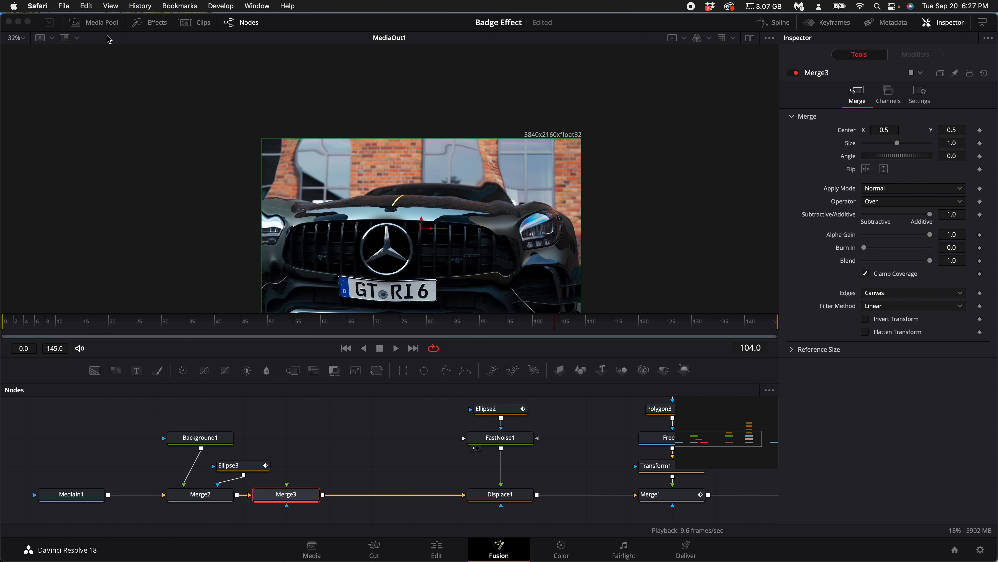
- Switch back to DaVinci Resolve, add the Shockwave 2k (3).mov clip to the node graph and connect it as Merge3's foreground at frame 45
click(103, 23)
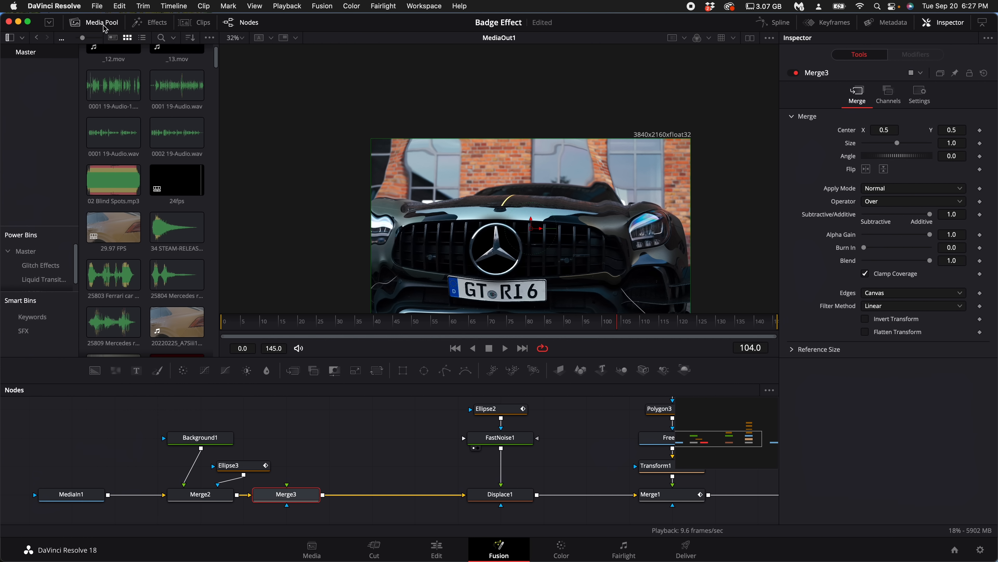
scroll(159, 311, down, 10)
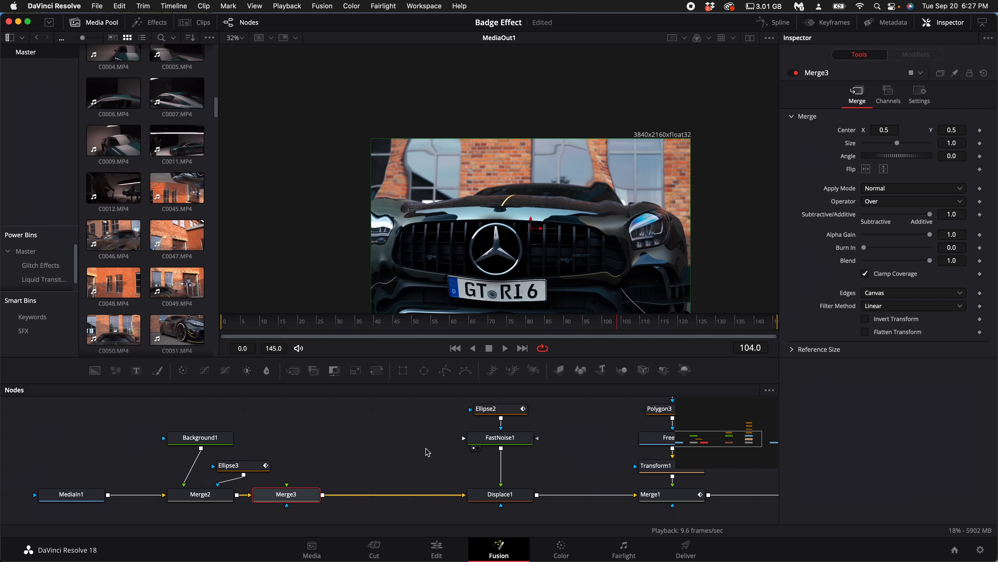
scroll(177, 236, down, 15)
drag(176, 175, 389, 439)
drag(436, 322, 398, 323)
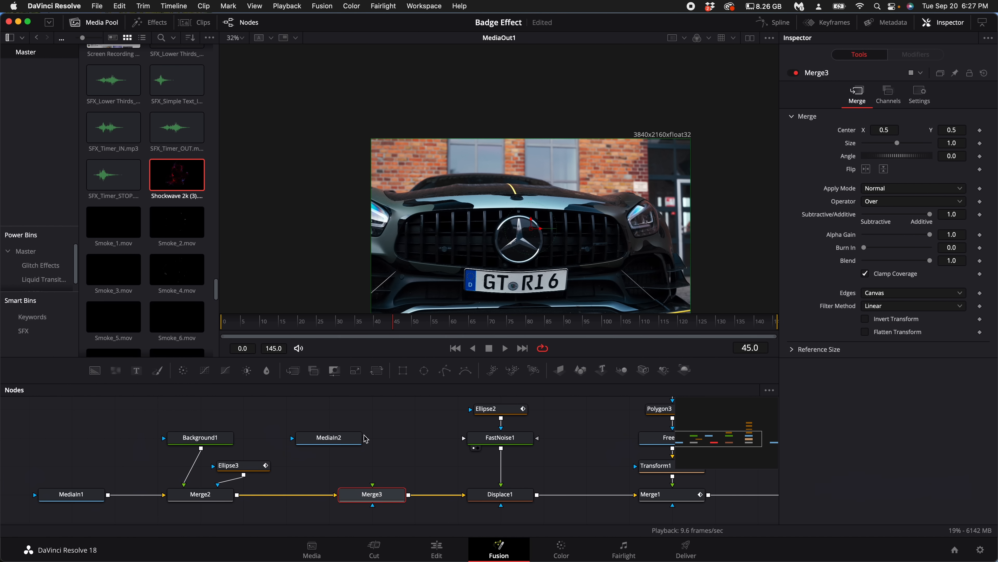
drag(366, 439, 373, 489)
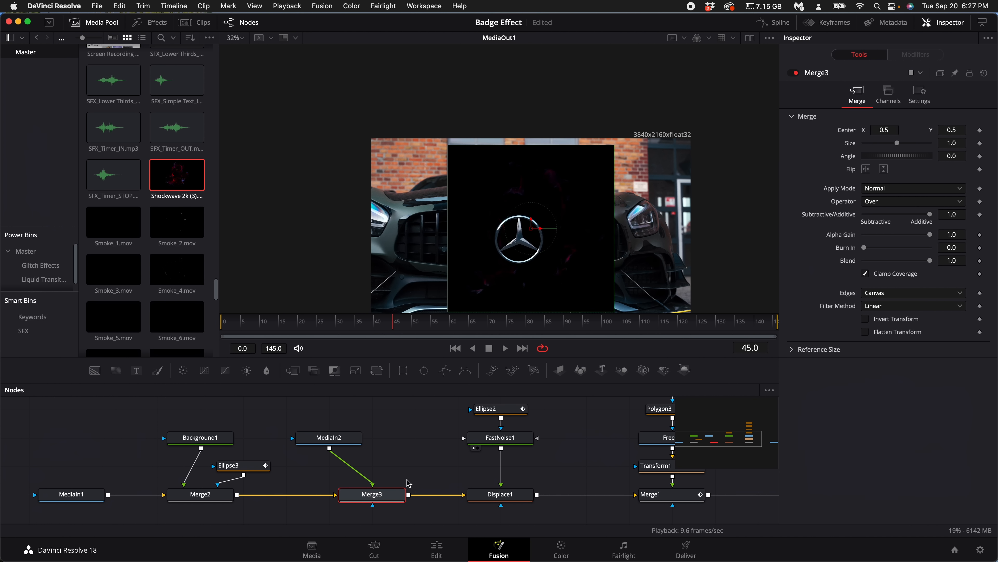
click(94, 22)
- Align MediaIn2 above Merge3 and set its Global In to 45, with the trim restored to the full 0 to 60 range
drag(333, 436, 377, 435)
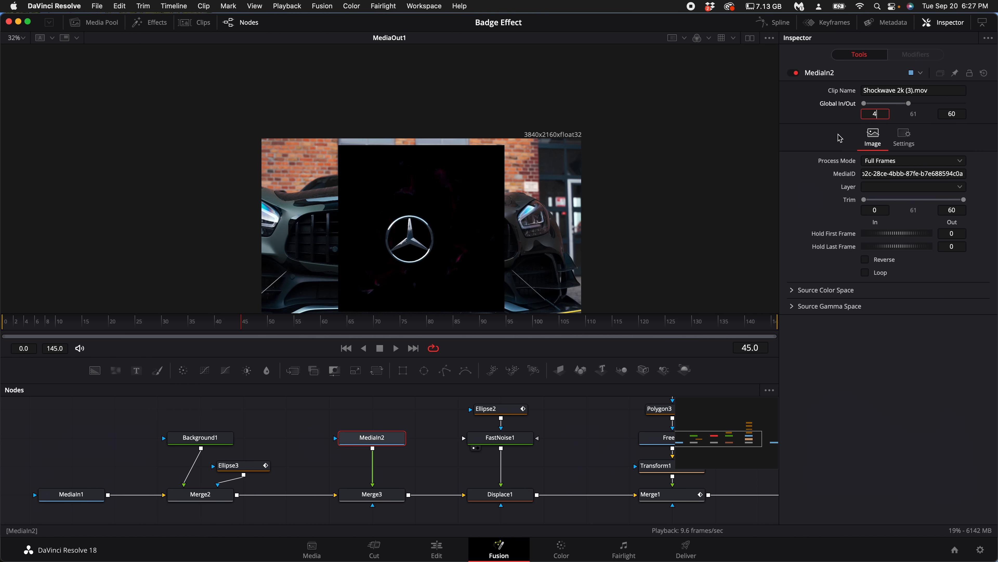
click(831, 142)
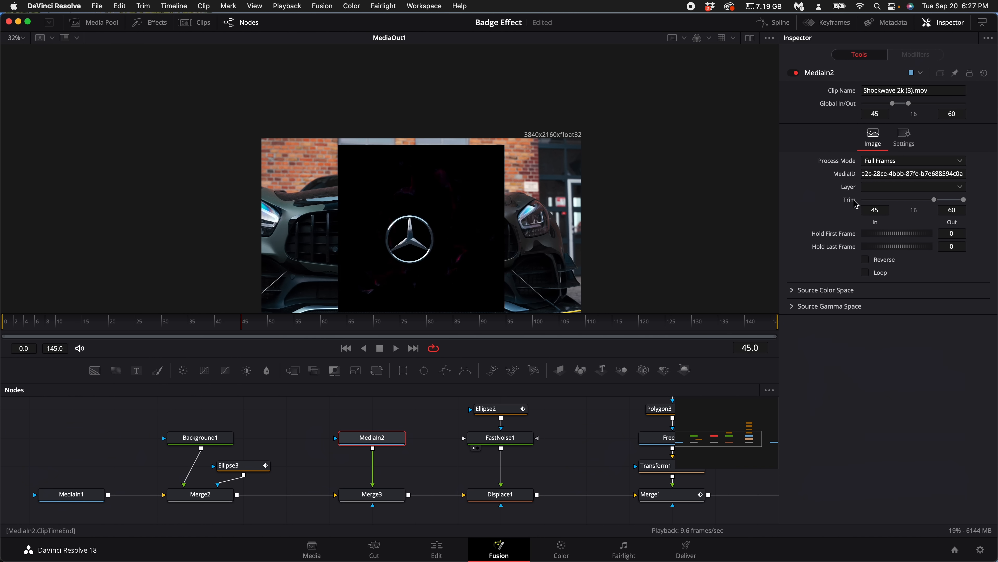
drag(936, 200, 808, 207)
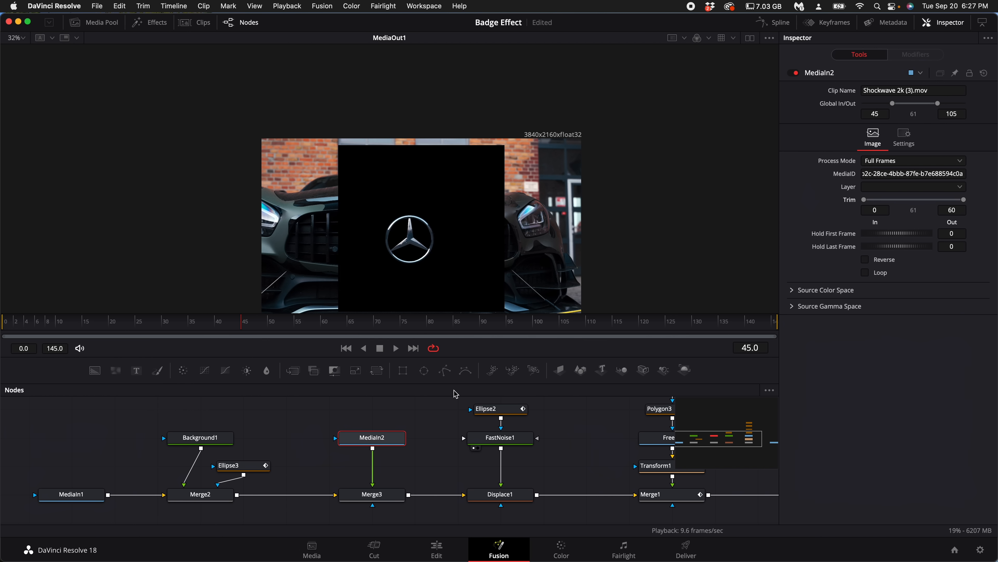
- Move MediaIn2 further up and insert an Invert Color node between it and Merge3
drag(391, 440, 391, 411)
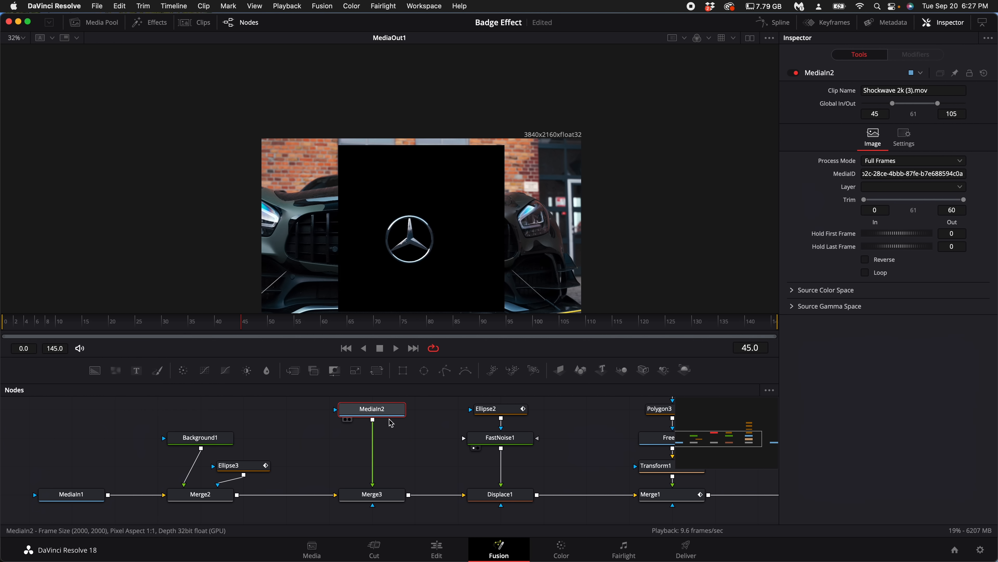
key(shift+space)
text(backg)
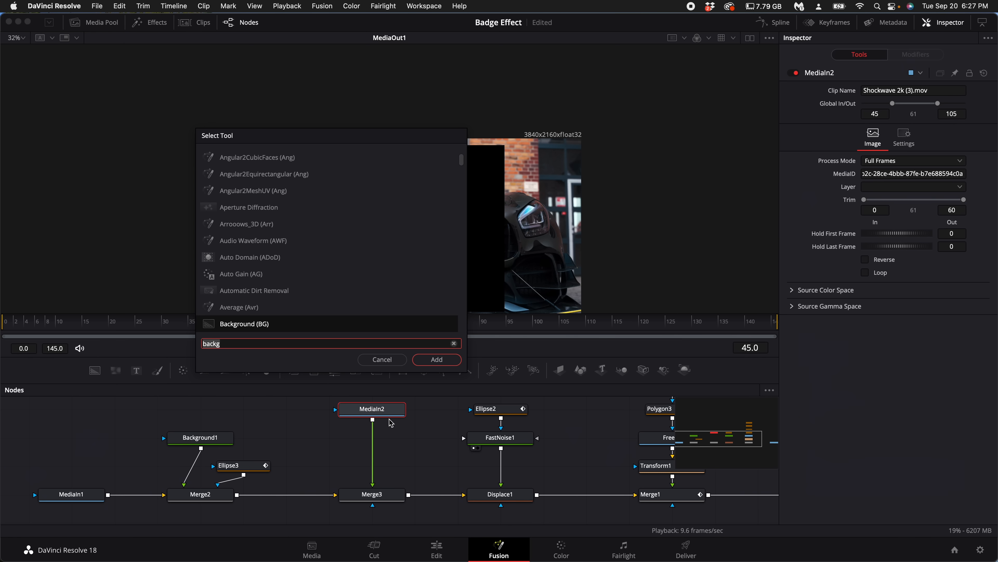
text(inver)
key(Down)
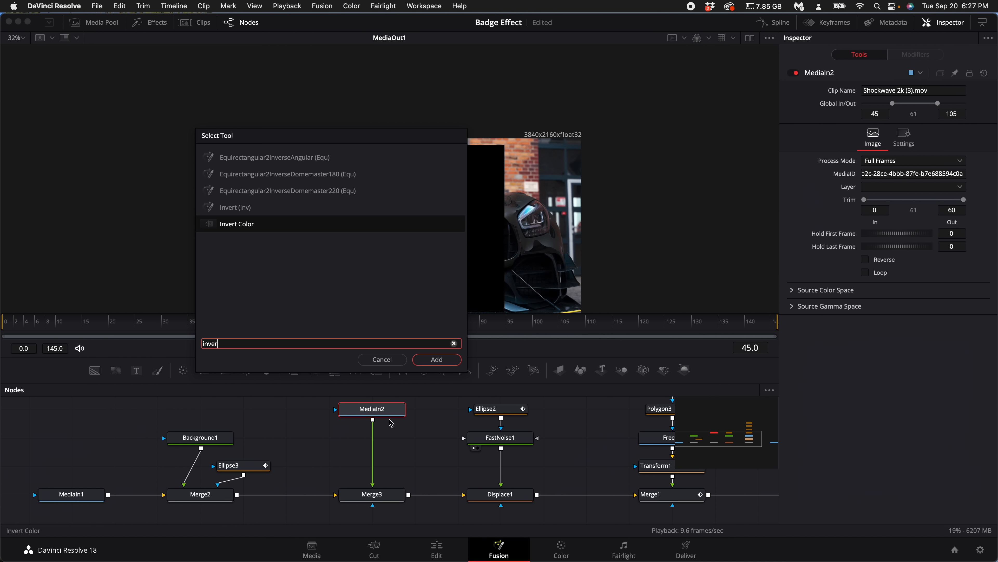
key(Return)
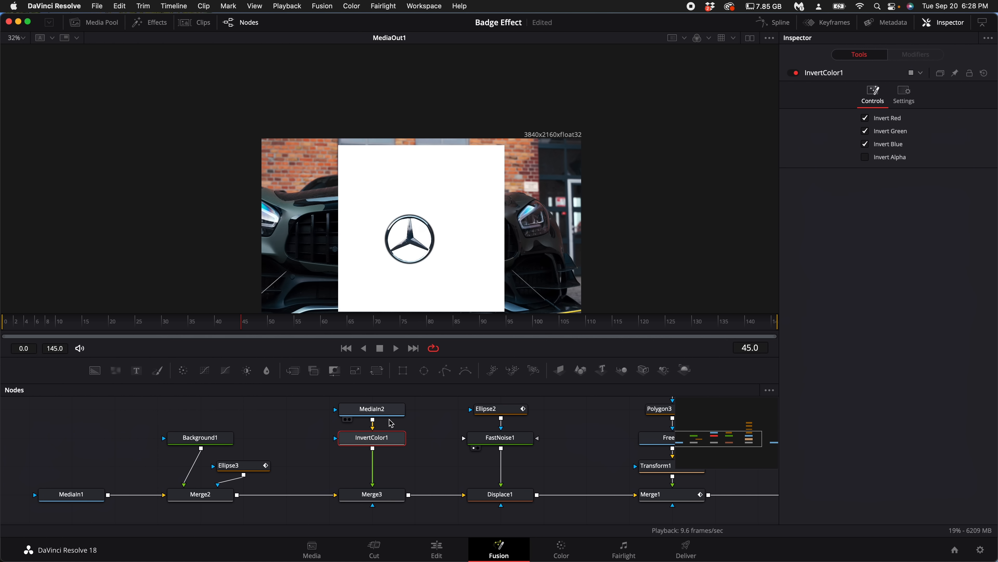
- Set Merge3's Apply Mode to Multiply
click(391, 497)
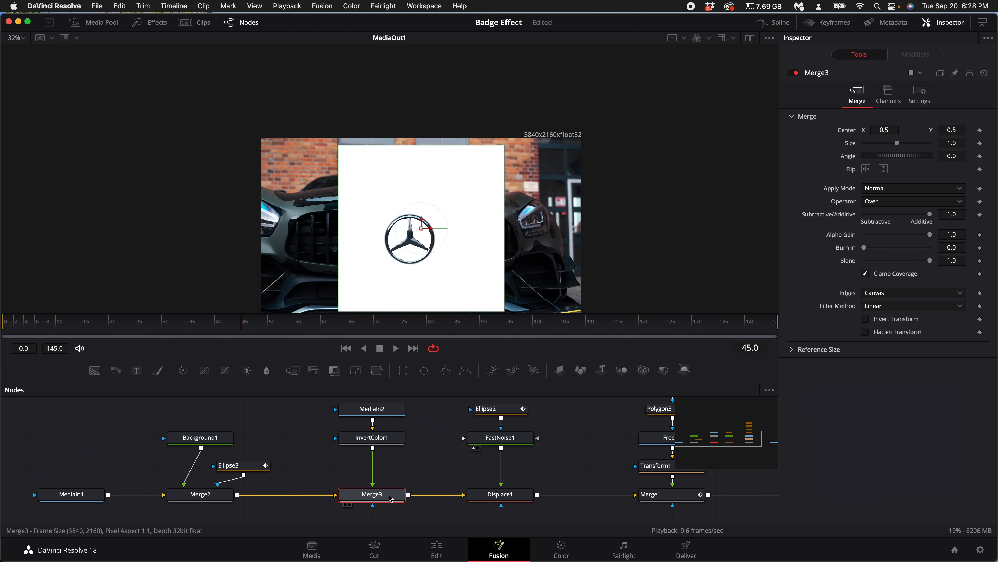
click(871, 190)
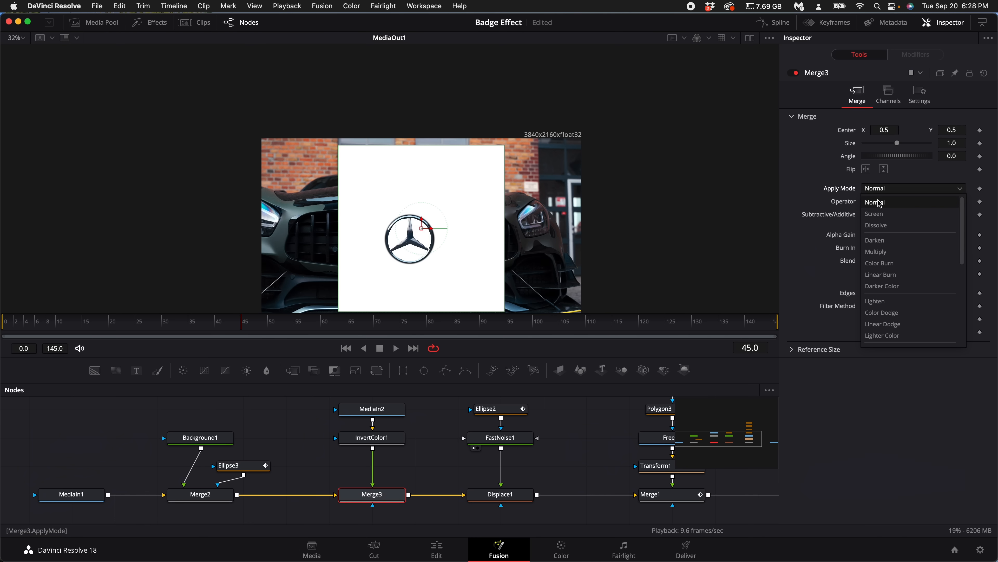
click(881, 252)
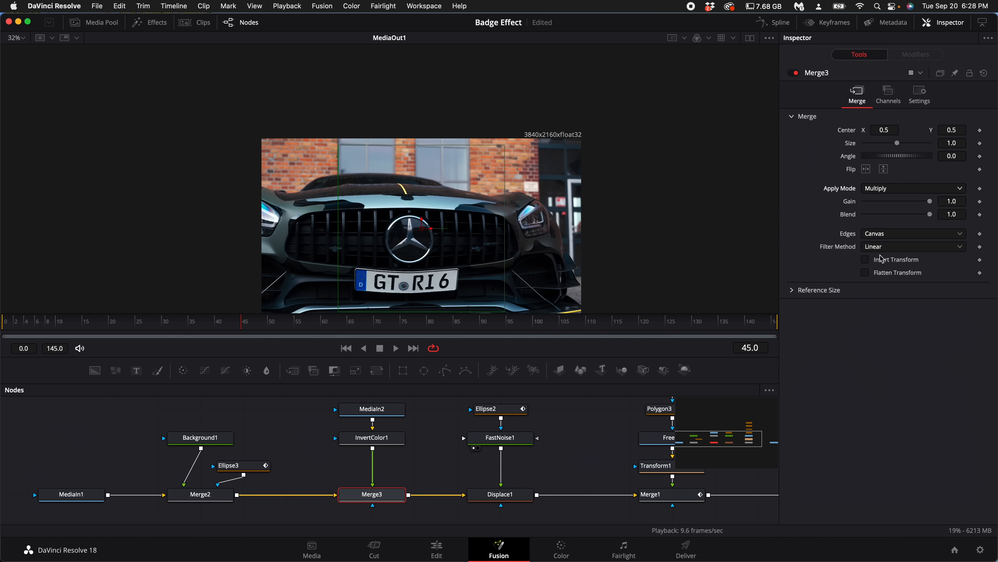
- Insert a Transform node between InvertColor1 and Merge3
click(387, 445)
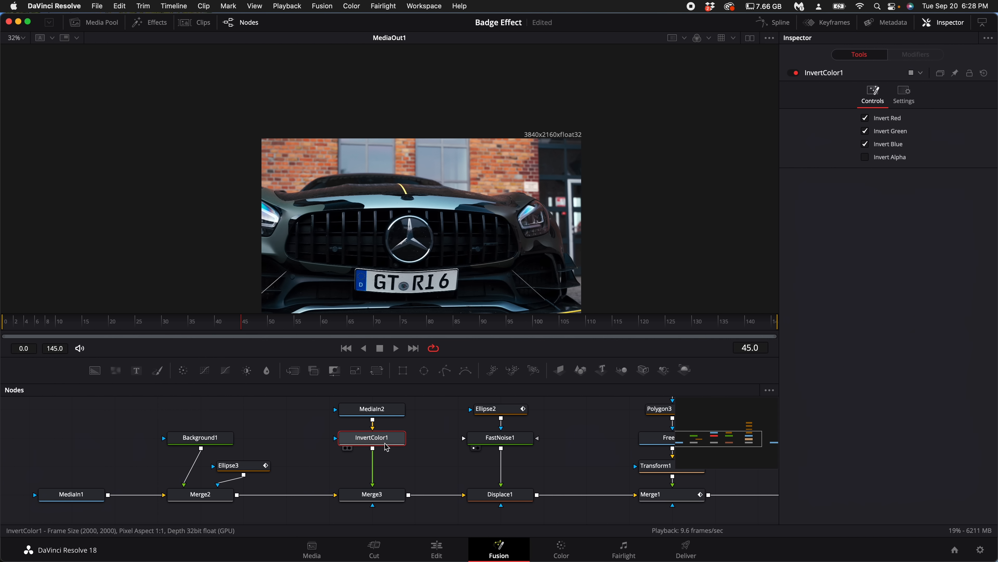
key(shift+space)
text(trans)
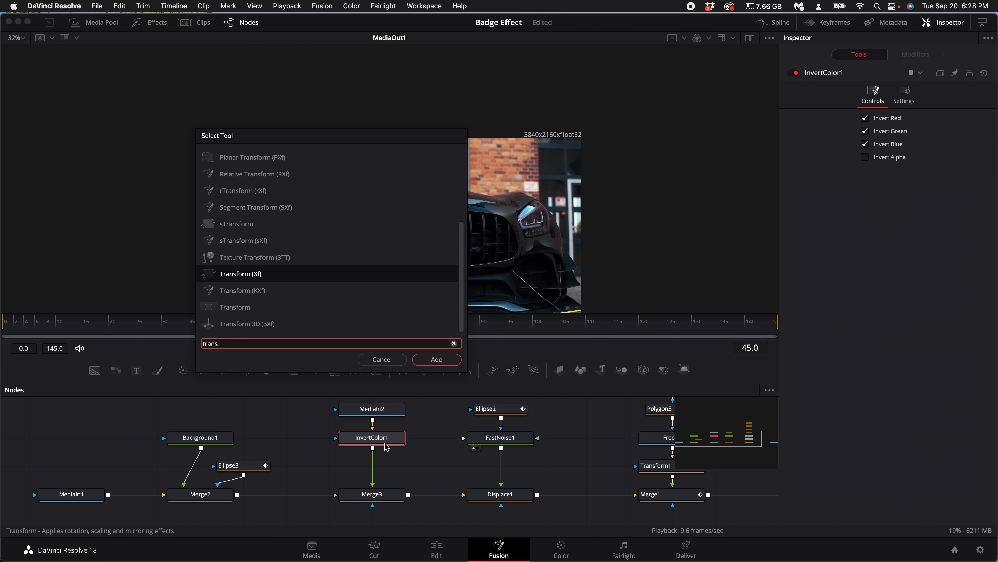
key(Return)
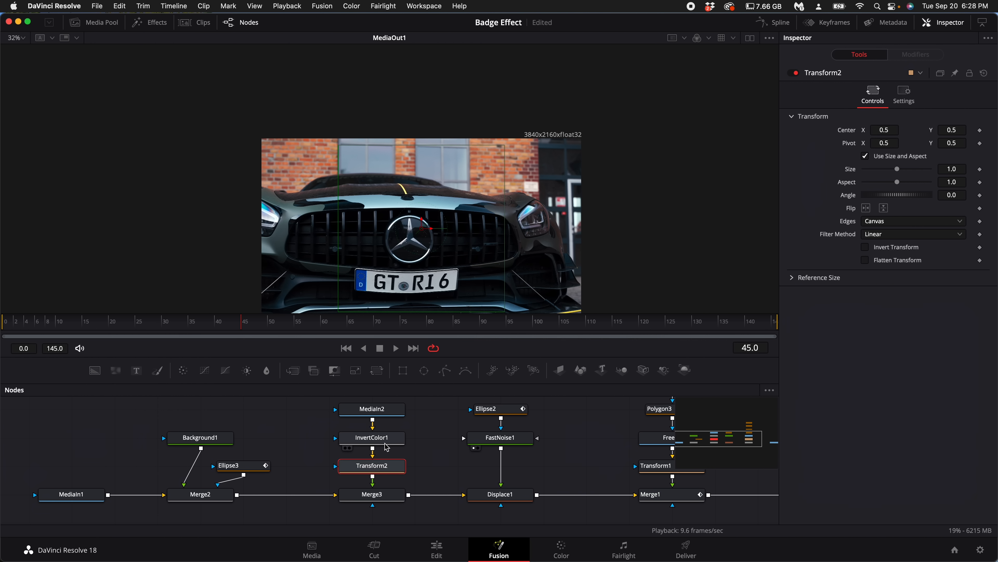
- Center the shockwave on the badge with Transform2 and keyframe its Center at frames 45, 77 and 88 to follow the star
drag(421, 229, 414, 233)
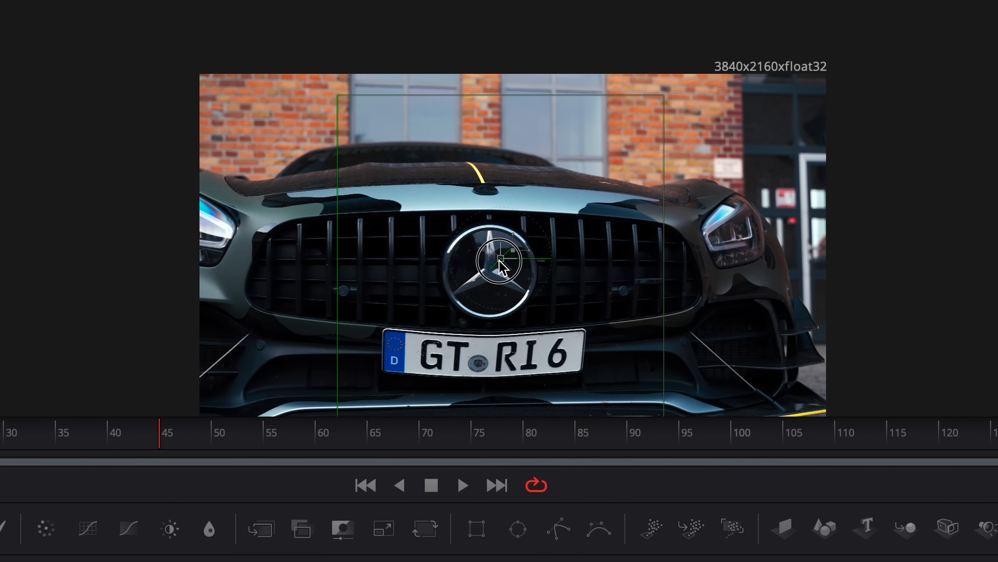
drag(500, 260, 490, 271)
click(981, 130)
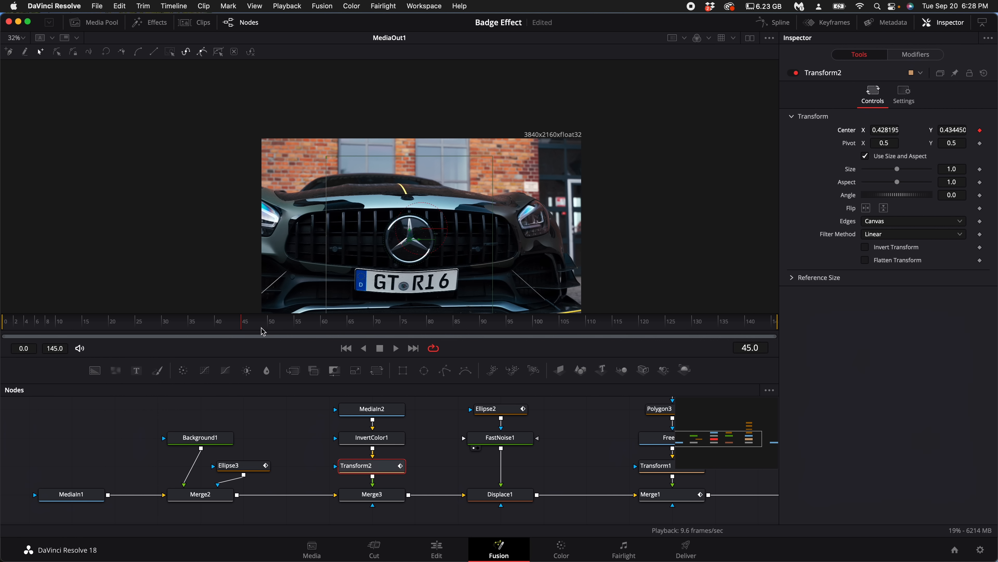
drag(261, 328, 411, 330)
drag(409, 239, 397, 251)
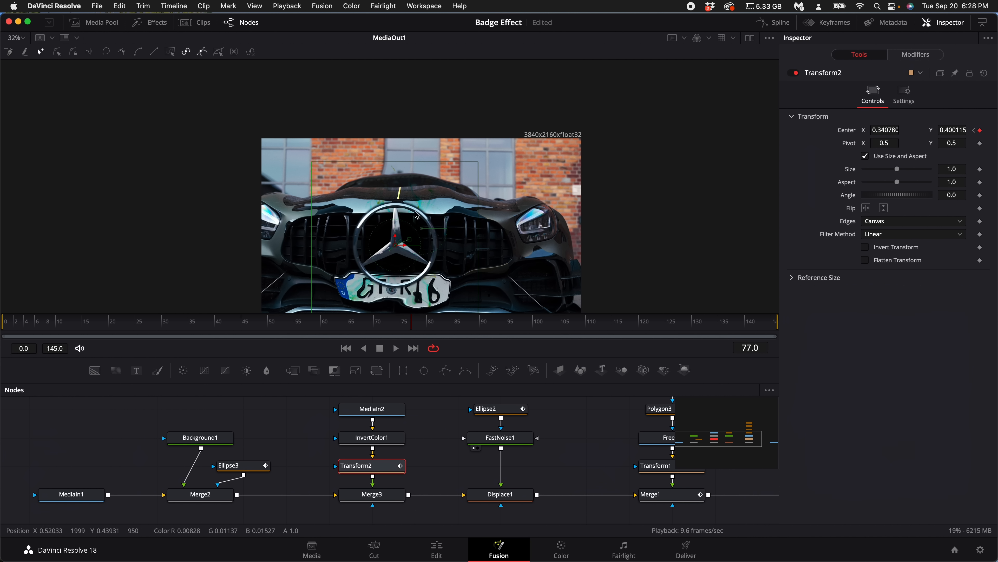
drag(413, 327, 469, 328)
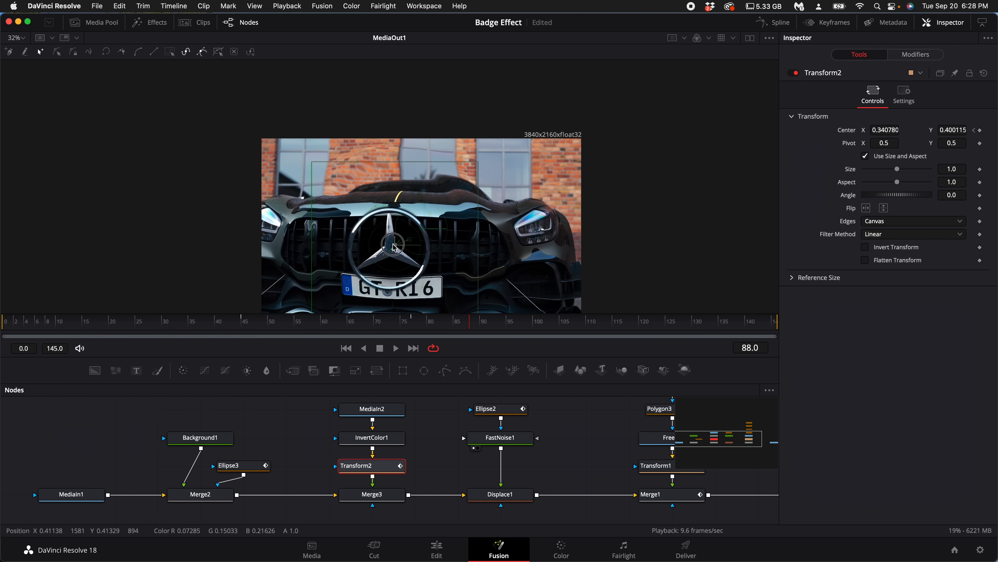
drag(391, 247, 387, 249)
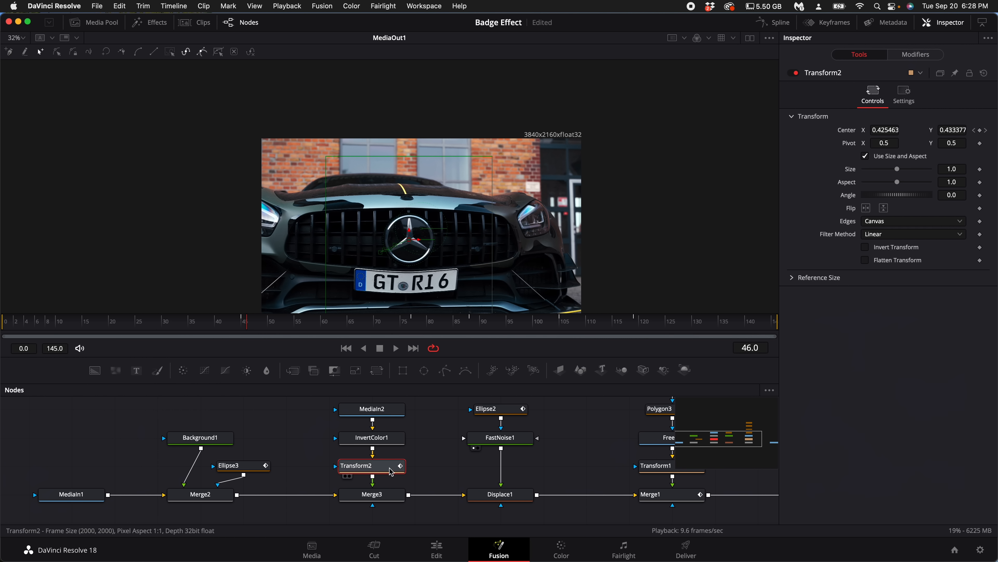
- Insert a Color Corrector node between Transform2 and Merge3
key(shift+space)
text(co)
key(Down)
key(Down)
key(Down)
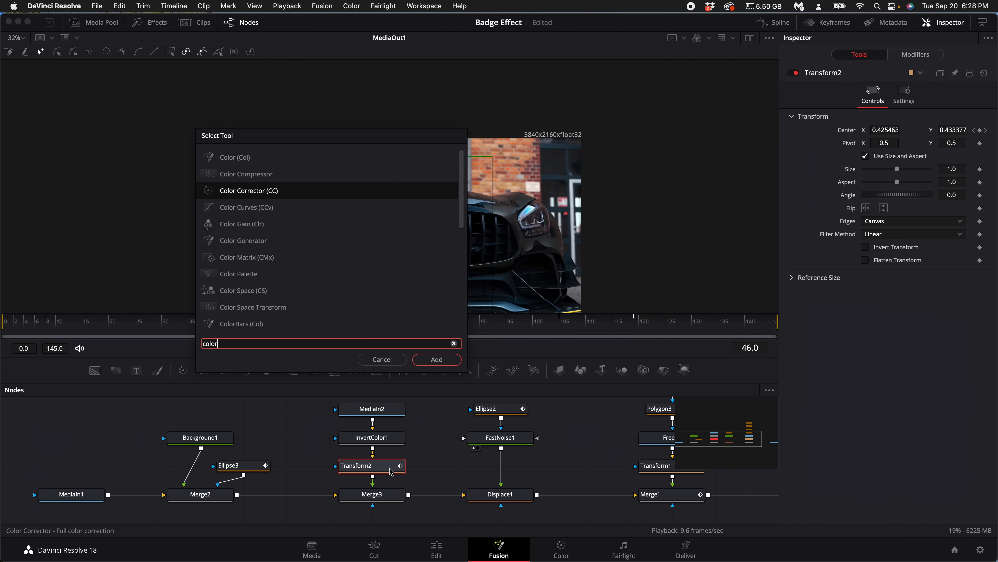
key(Up)
key(Up)
key(Return)
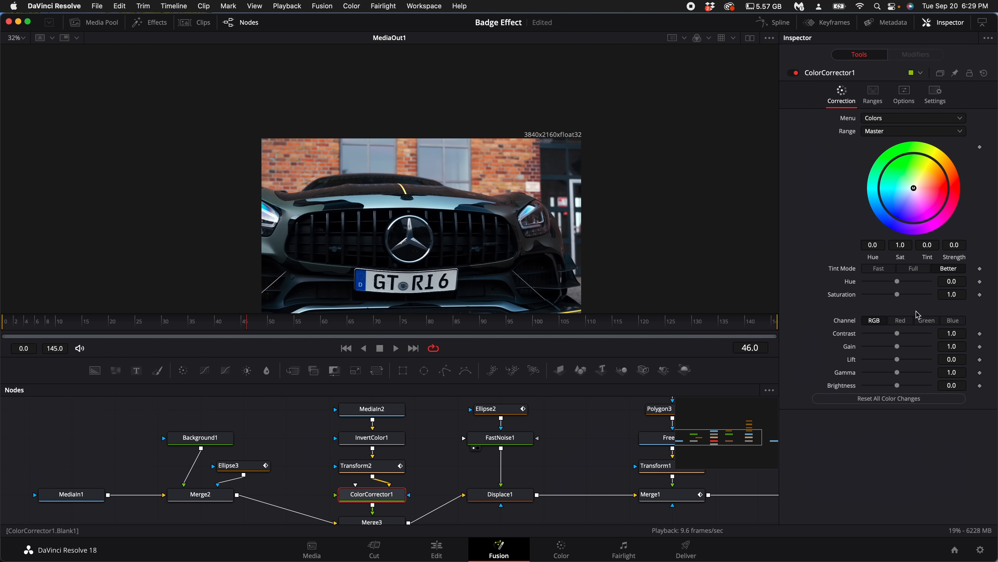
- Set ColorCorrector1's Saturation to 0 and check the shockwave by playing it and scrubbing back to frame 54
drag(904, 295, 832, 286)
key(space)
key(space)
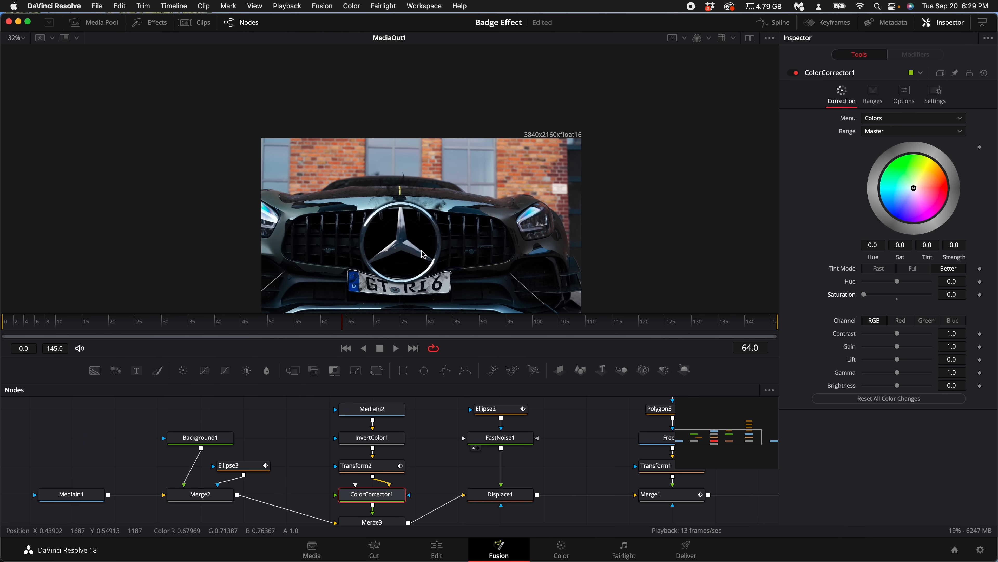
drag(339, 327, 295, 328)
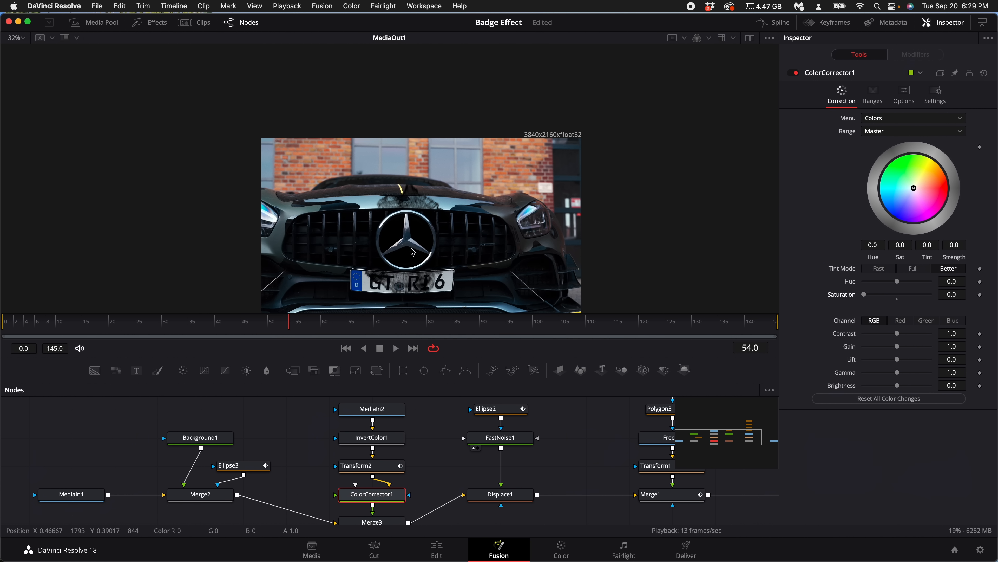
scroll(413, 251, up, 2)
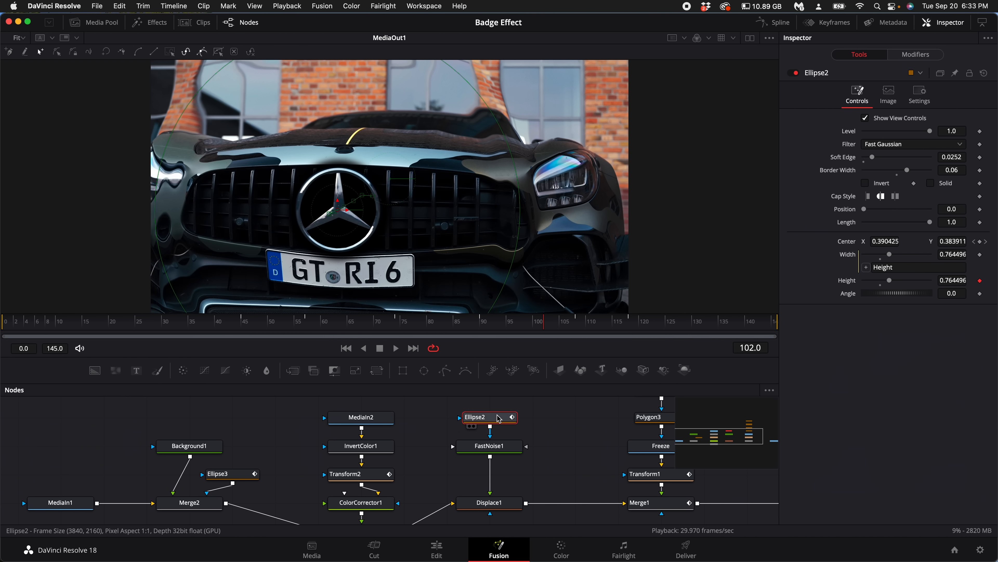
- Adjust the Time Scale of the Anim Curves modifier on Ellipse2's Height and play back the displacement
drag(534, 511, 464, 402)
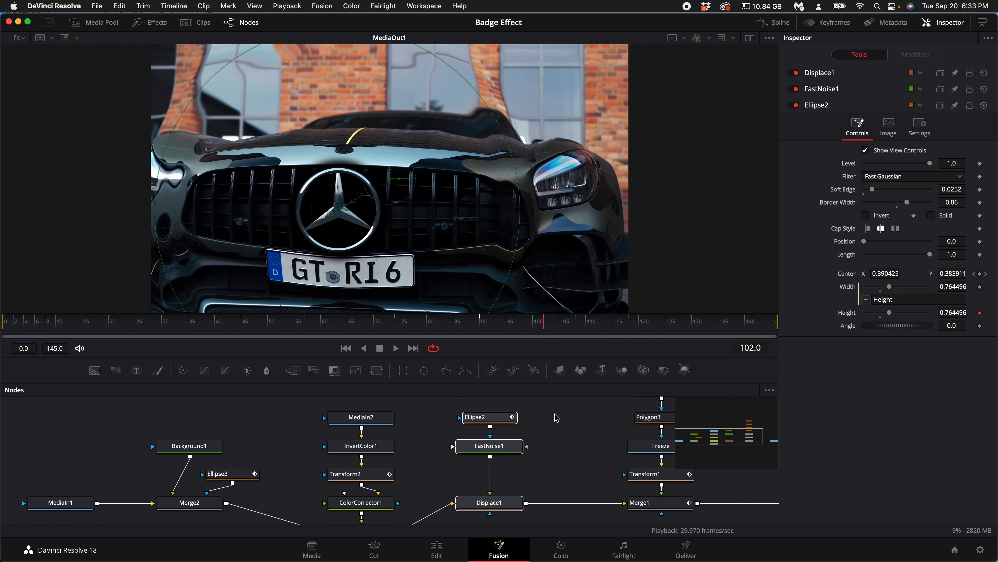
click(496, 417)
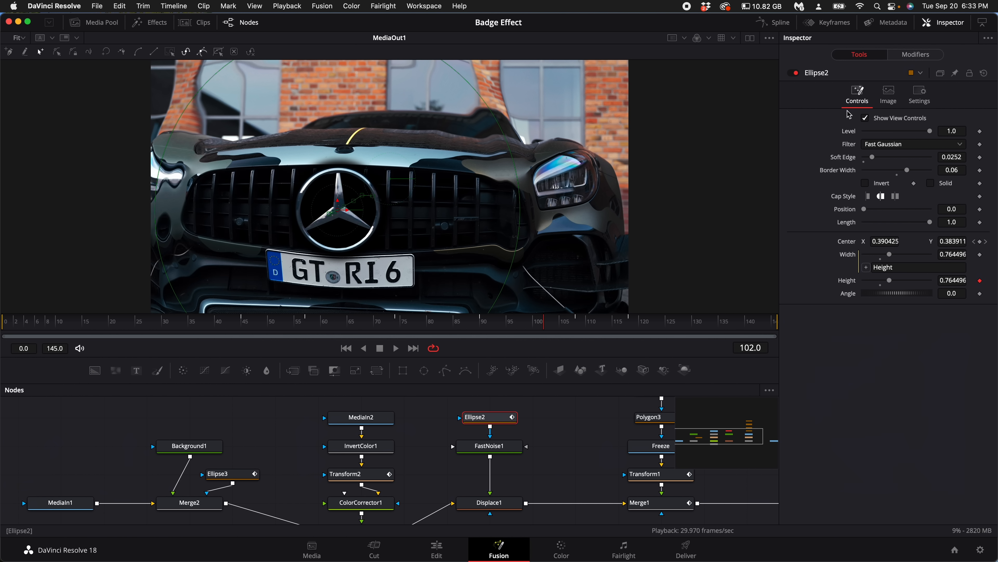
click(915, 55)
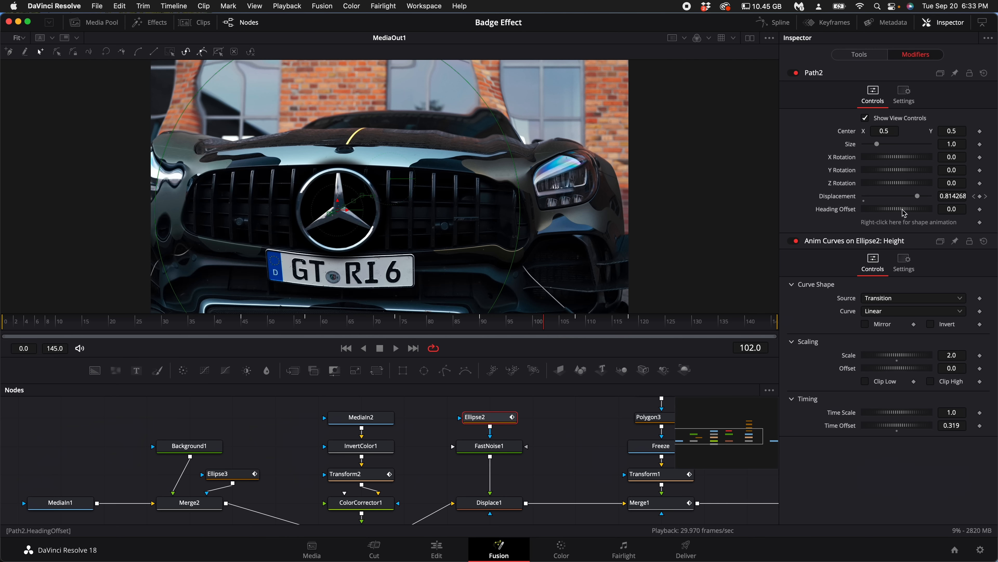
drag(892, 415, 920, 415)
key(space)
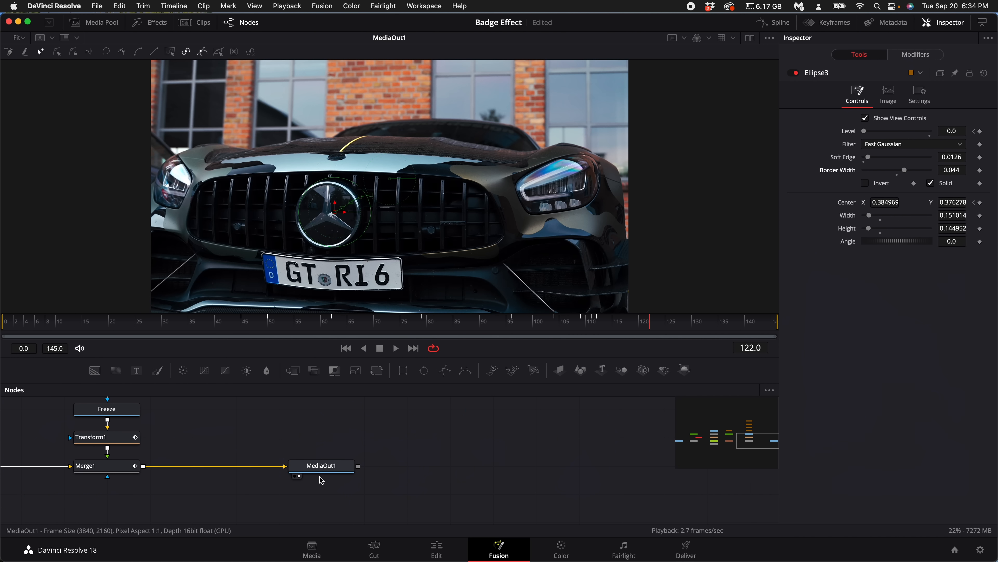
- Move MediaOut1 farther from Merge1 and paste a copied Merge node between them, centred in the gap
drag(321, 468, 451, 468)
click(125, 471)
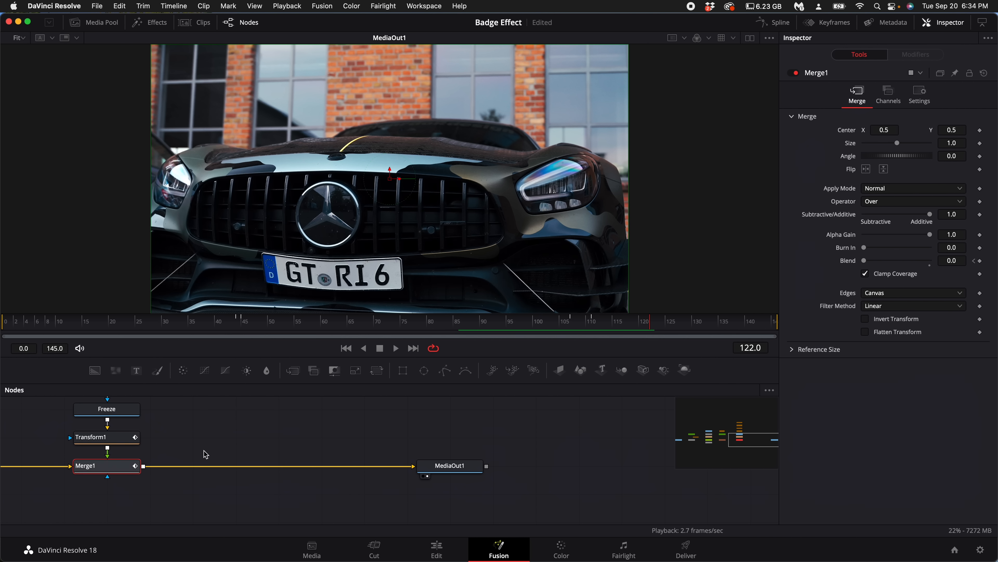
key(super+v)
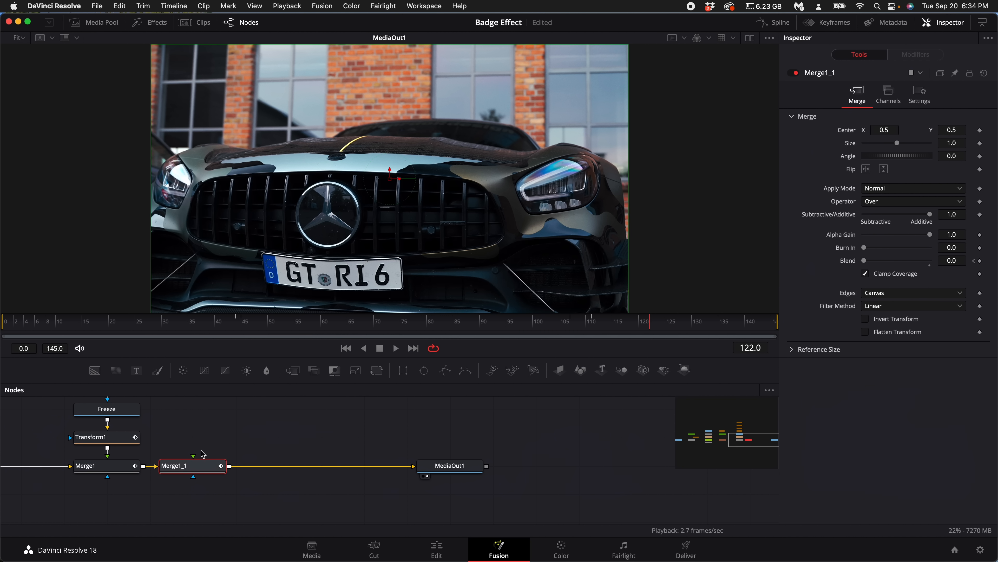
drag(194, 465, 237, 464)
scroll(204, 466, up, 3)
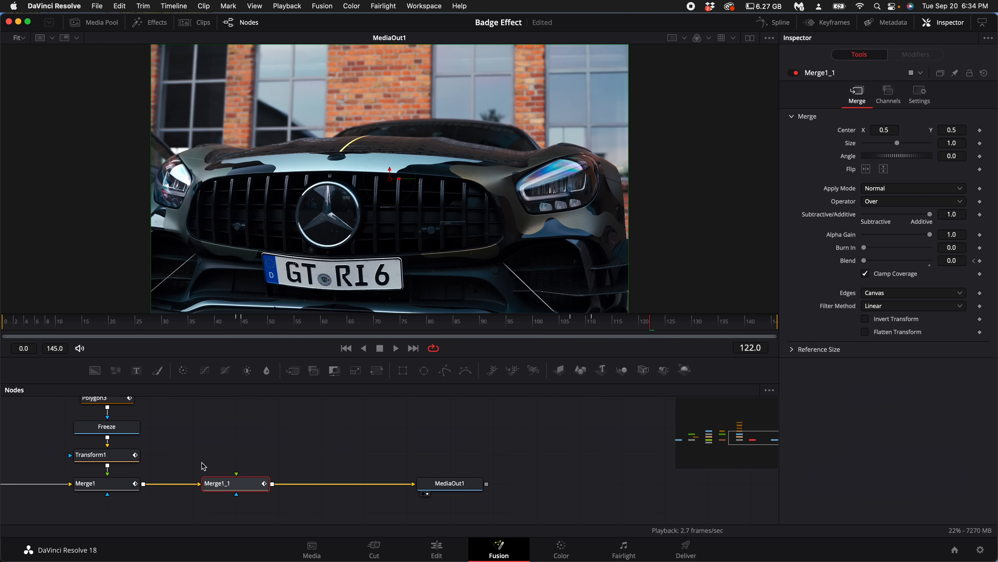
- Add a ProtoV2_Effect node above Merge1_1, connect it to Merge1_1's foreground, and feed Transform1's output into it
click(230, 439)
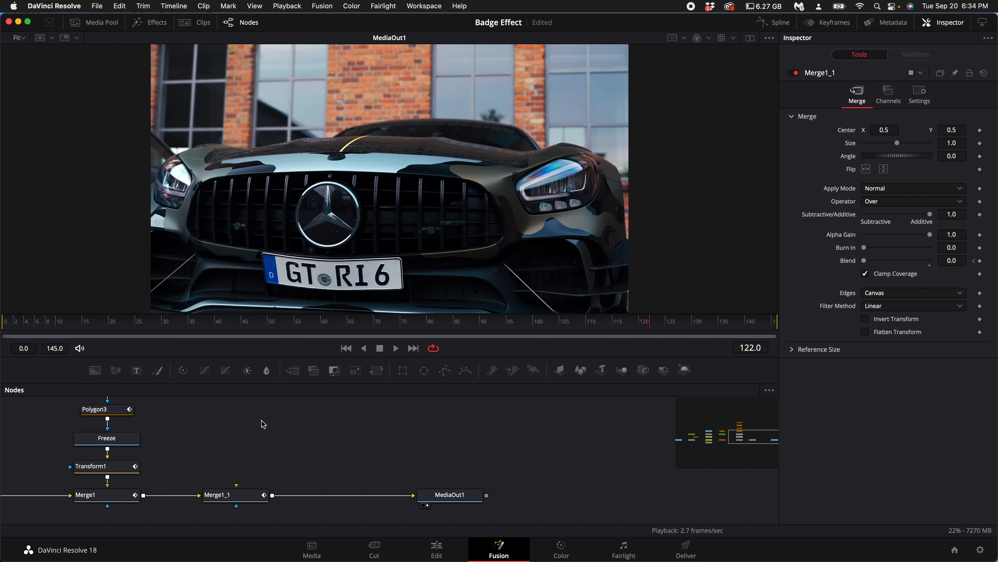
key(shift+space)
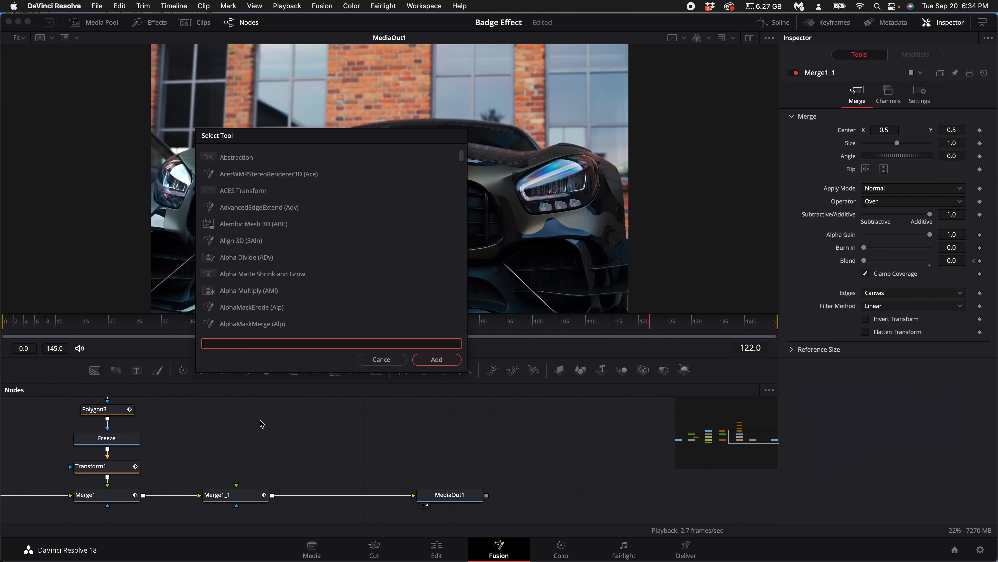
text(proto)
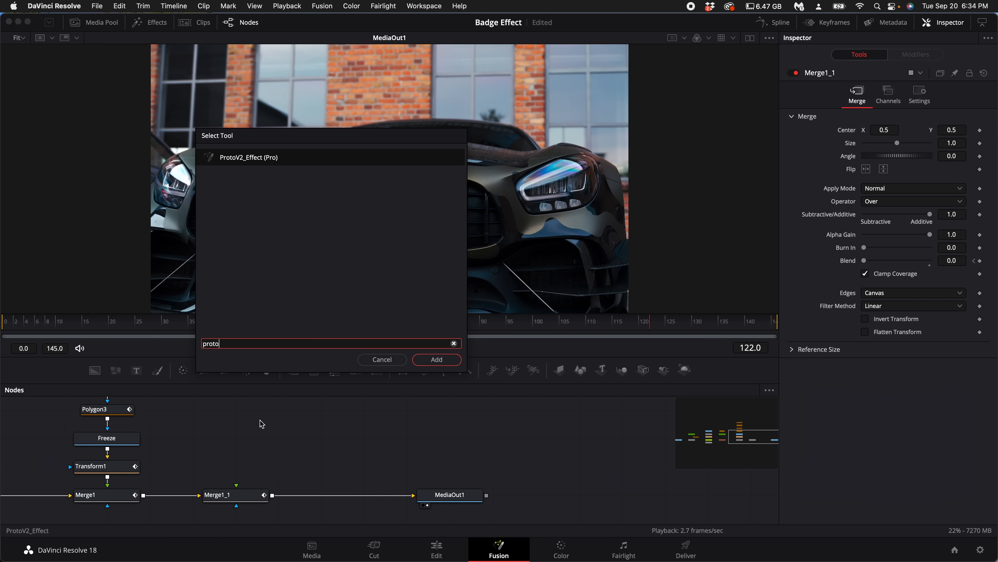
key(Return)
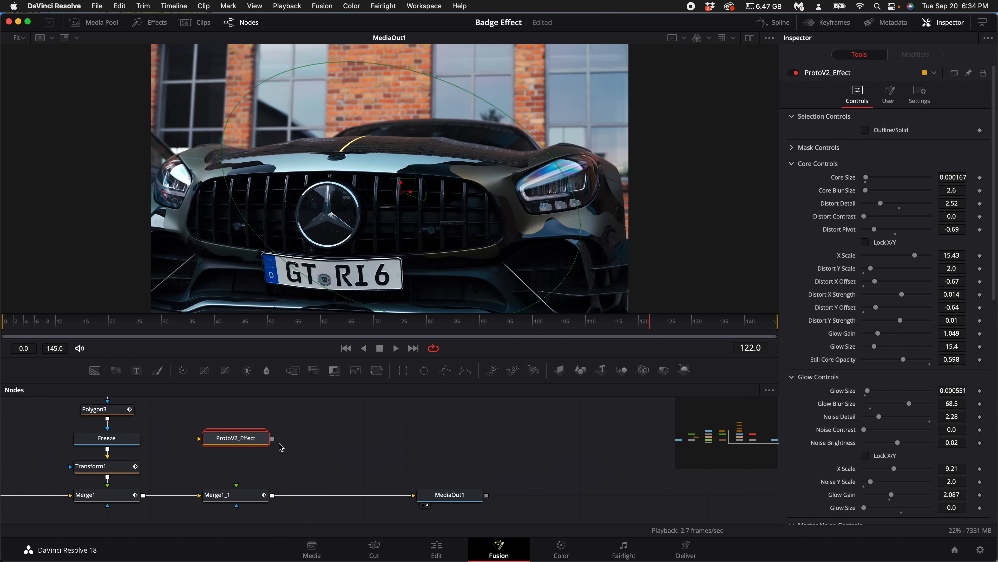
drag(272, 438, 237, 487)
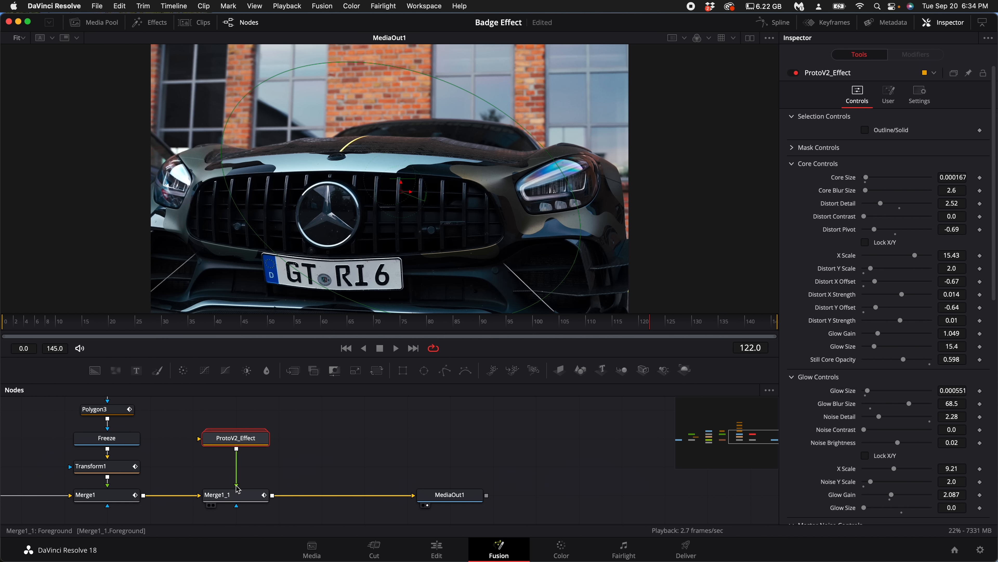
scroll(231, 443, up, 2)
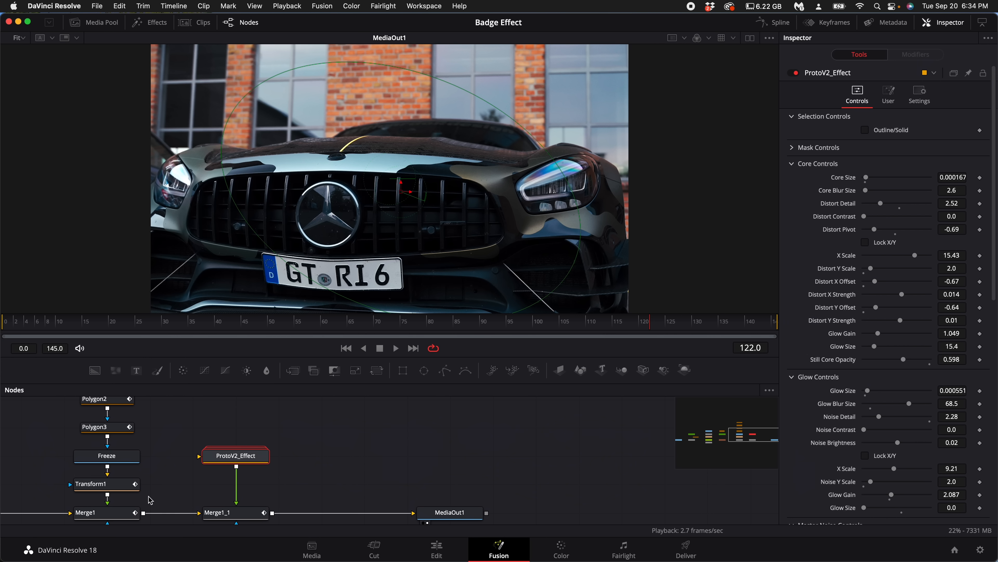
drag(108, 497, 210, 457)
- Set ProtoV2_Effect's Pre-Colorization Gain to 0 at frame 45 and keyframe it
drag(441, 326, 241, 325)
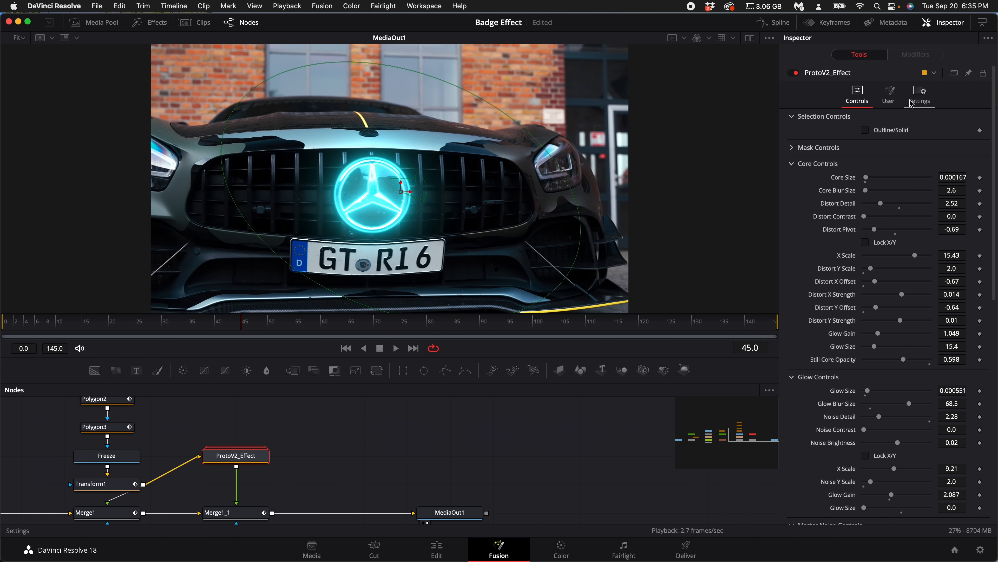
scroll(889, 187, down, 15)
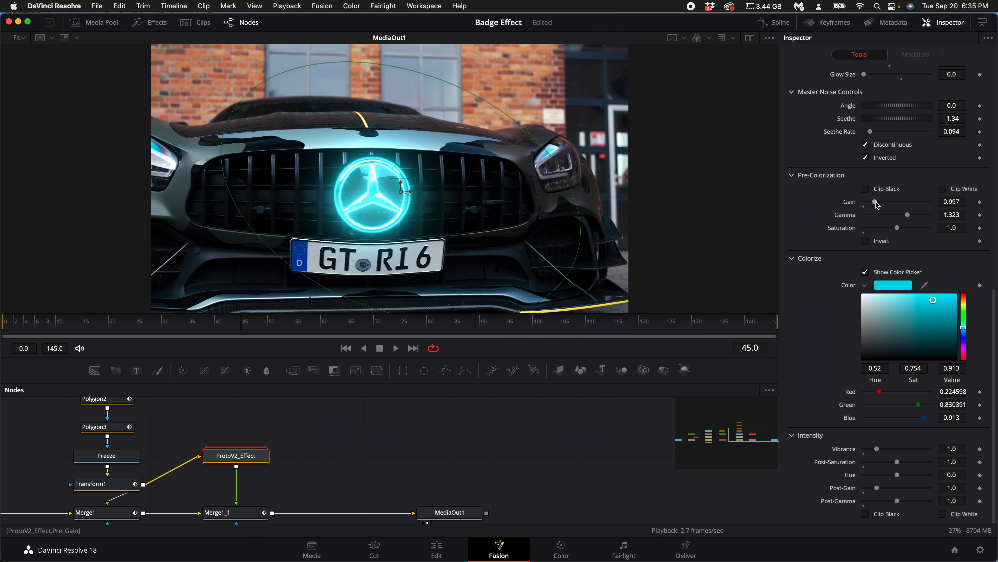
drag(878, 206, 846, 207)
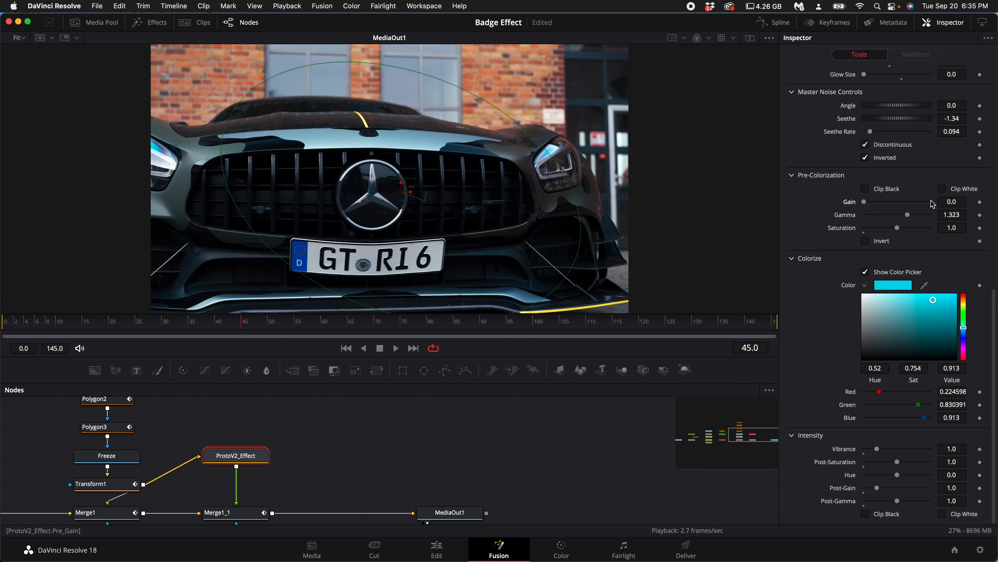
click(980, 202)
- Keyframe the Pre-Colorization Gain at 0.66 on frame 60, hold it through frame 83, and fade it out at frame 104
drag(255, 329, 321, 327)
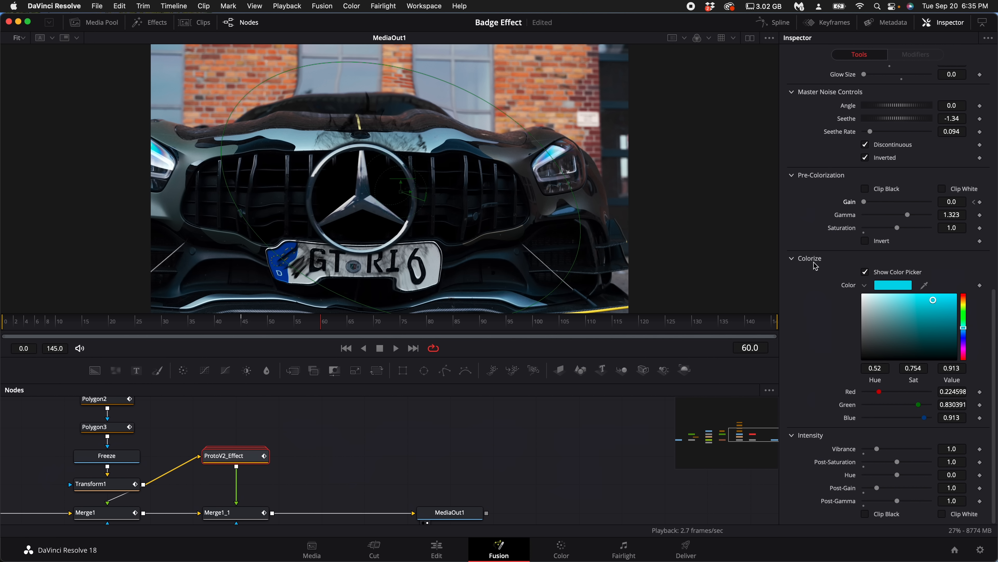
drag(866, 205, 872, 206)
drag(340, 323, 445, 326)
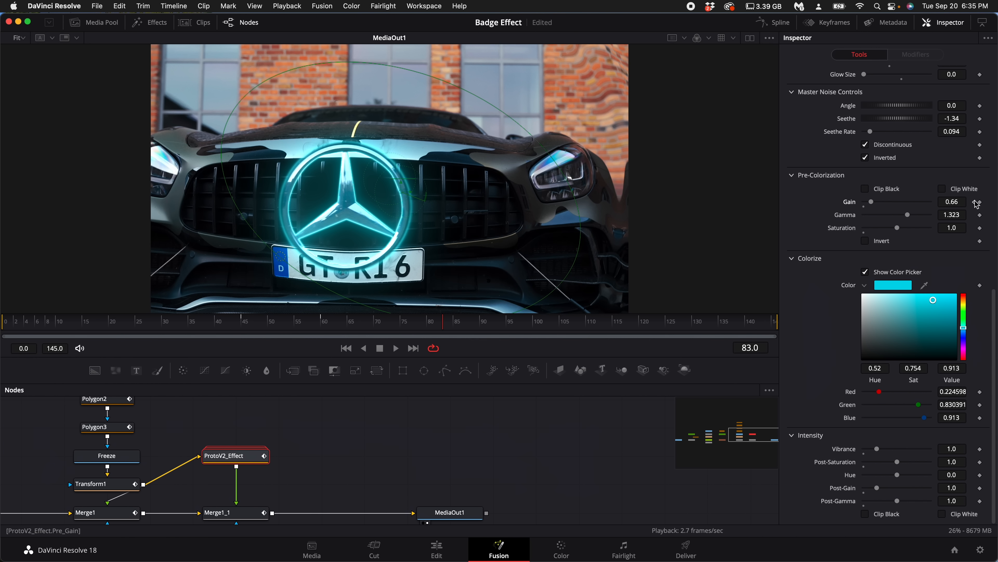
drag(471, 325, 557, 326)
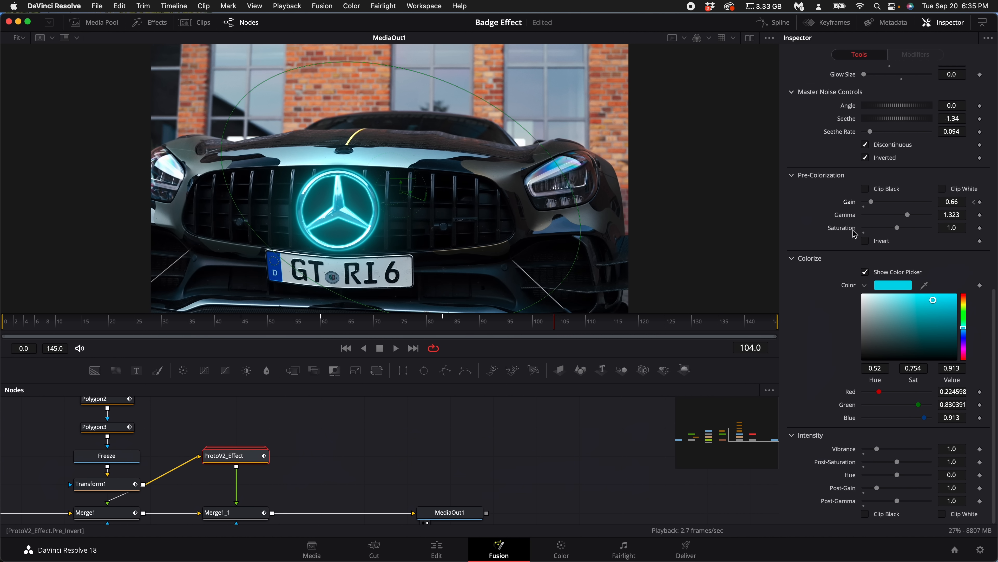
drag(876, 208, 861, 208)
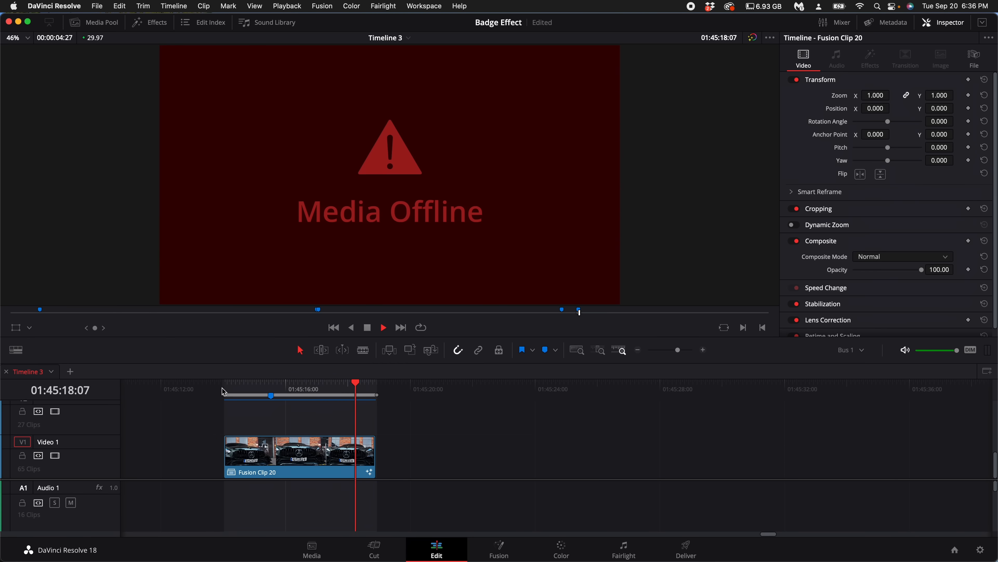
- Stop the playback of Fusion Clip 20 on the Edit page timeline
key(space)
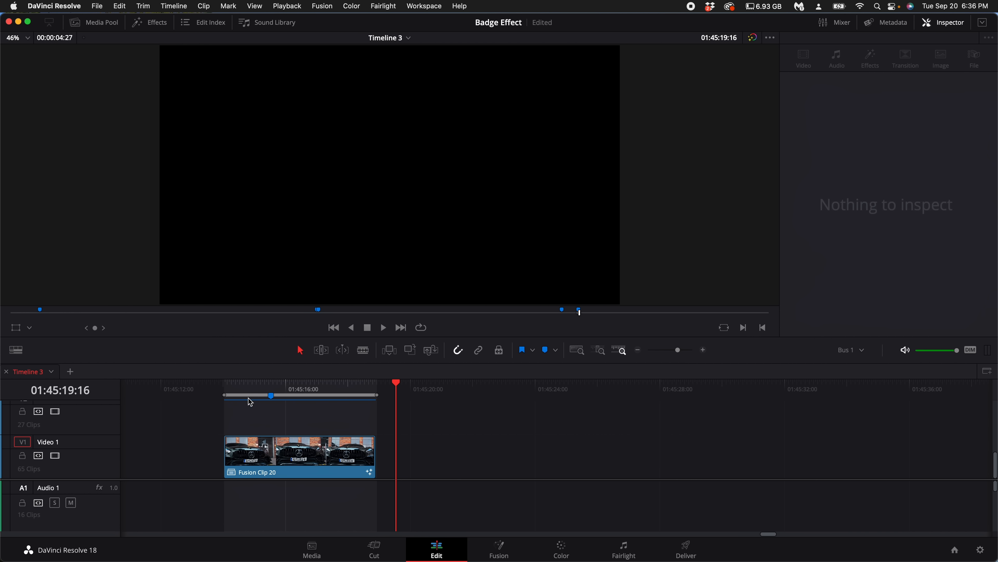